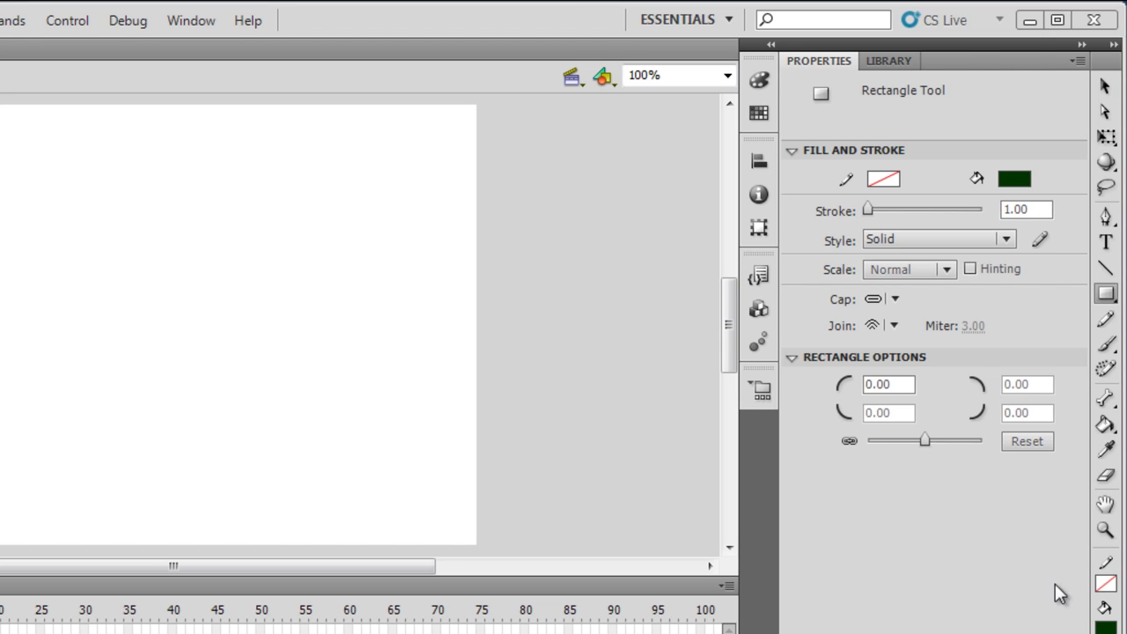
- Set a #333333 fill and a Rectangle Primitive corner radius of 10 on all corners
{"action": "left_click", "coordinate": [1021, 181]}
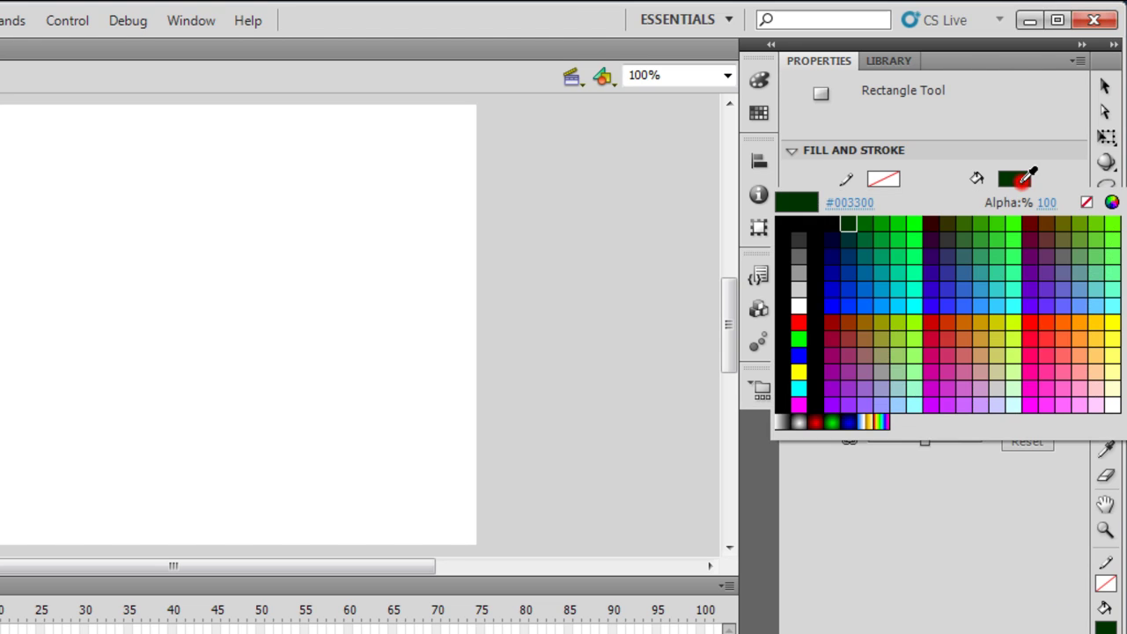
{"action": "left_click", "coordinate": [799, 240]}
{"action": "left_click", "coordinate": [1106, 293]}
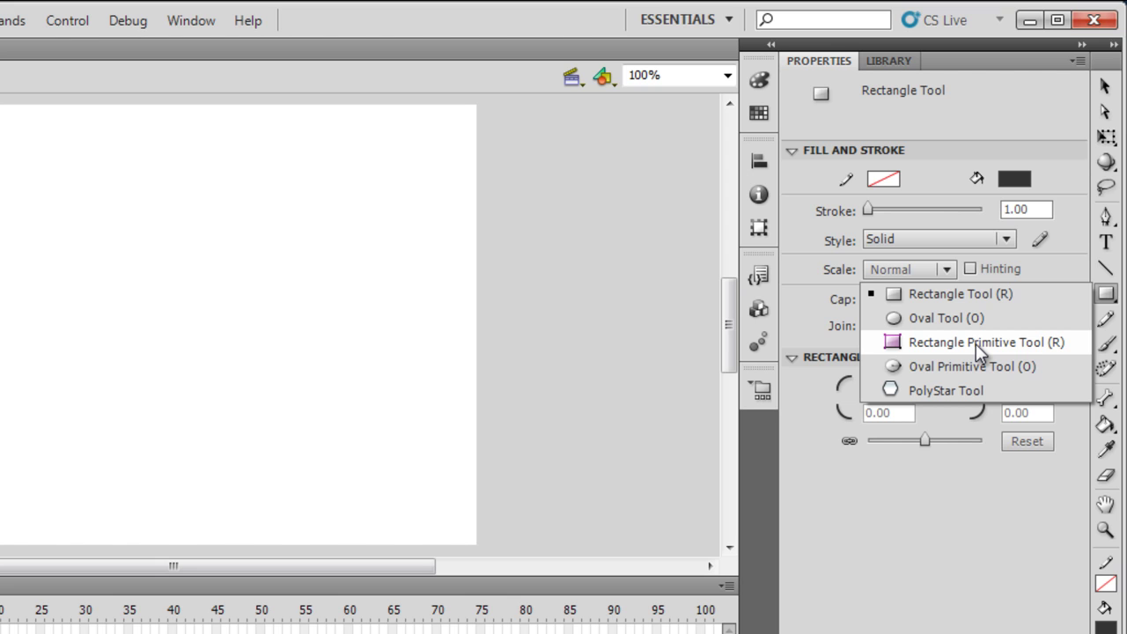
{"action": "left_click", "coordinate": [975, 343]}
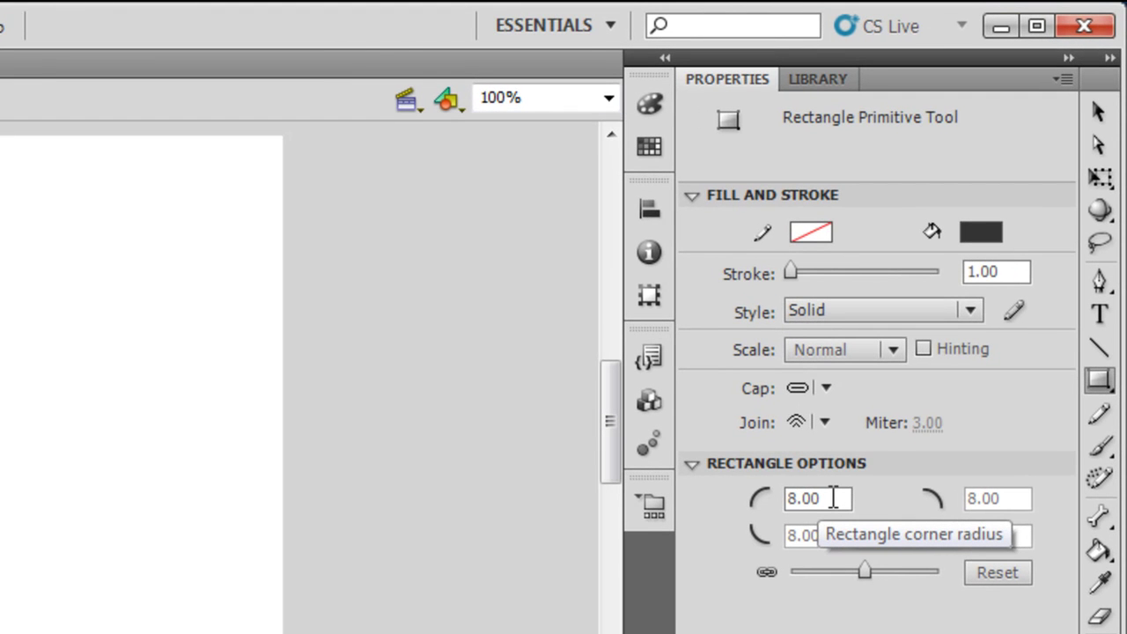
{"action": "double_click", "coordinate": [833, 498]}
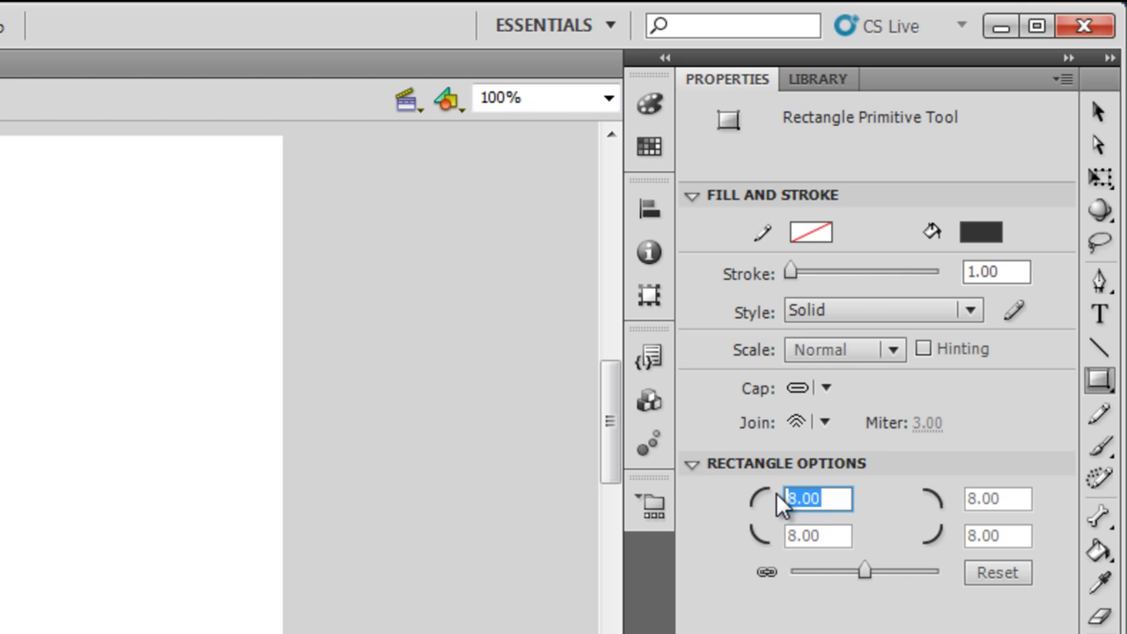
{"action": "type", "text": "10"}
{"action": "key", "text": "Return"}
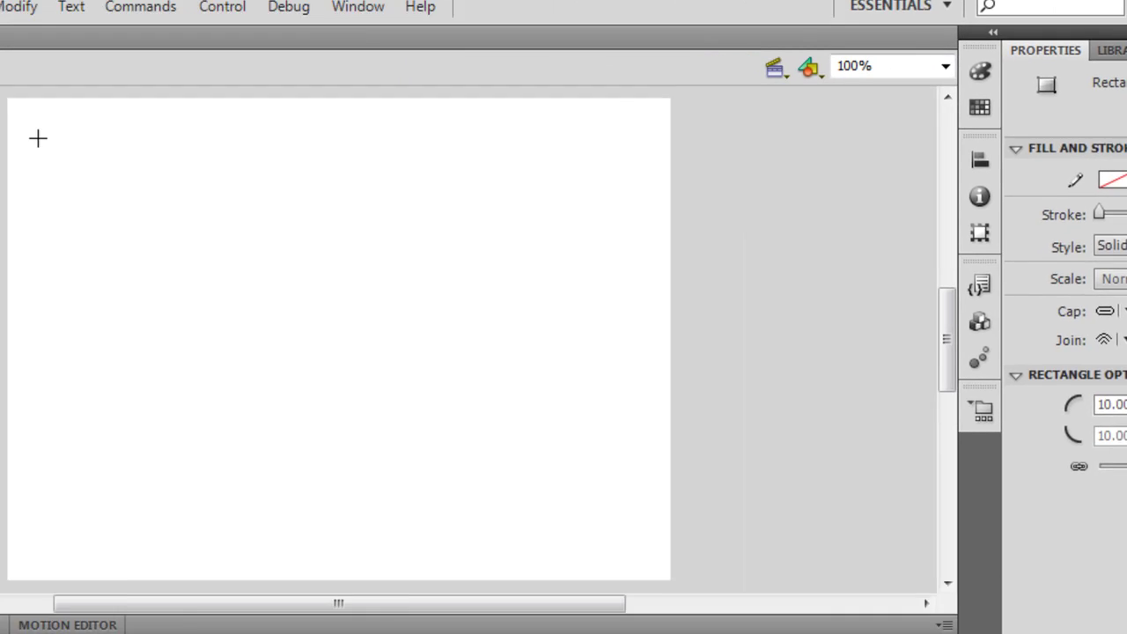
- Draw a rounded rectangle near the stage's top-left and give it a linear gradient fill
{"action": "left_click_drag", "start_coordinate": [276, 117], "coordinate": [418, 162]}
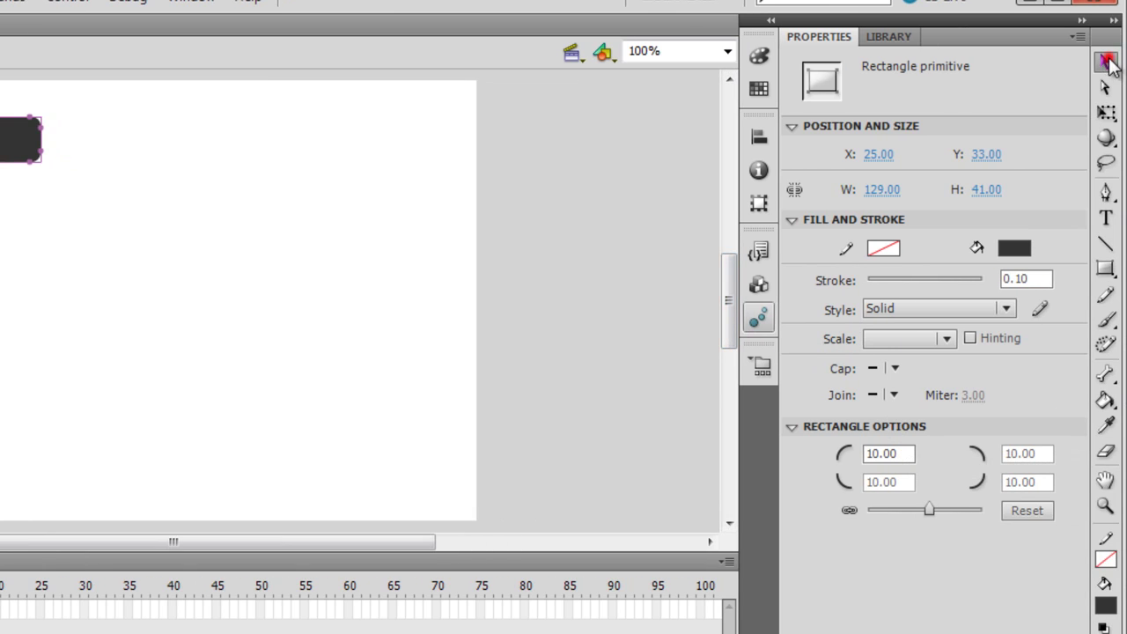
{"action": "left_click", "coordinate": [241, 195]}
{"action": "left_click", "coordinate": [17, 132]}
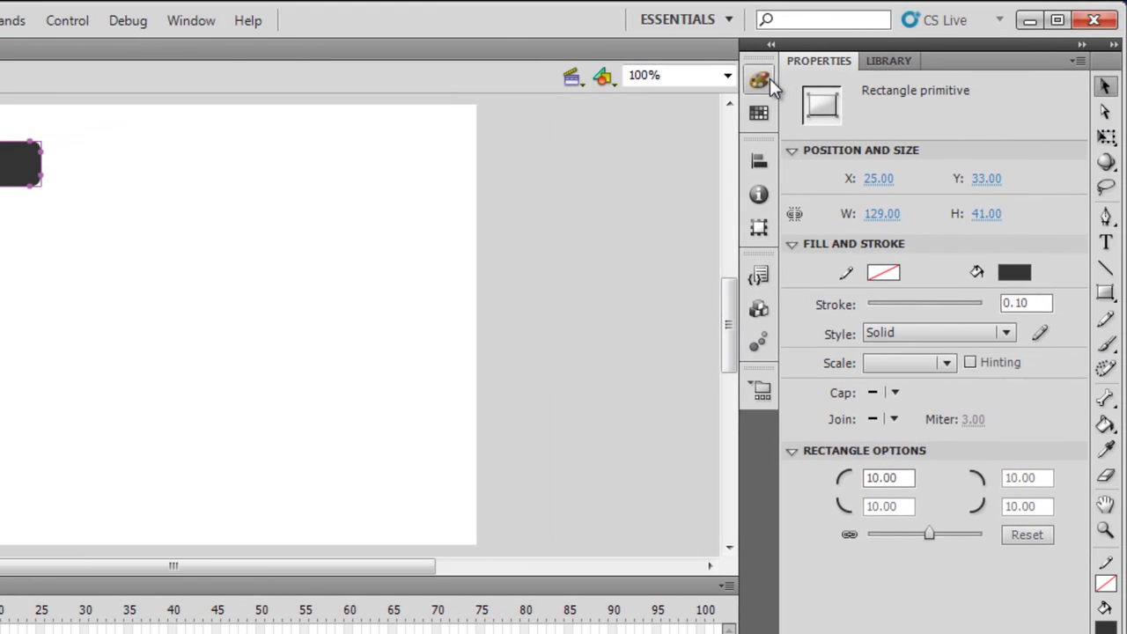
{"action": "left_click", "coordinate": [768, 79]}
{"action": "left_click", "coordinate": [651, 98]}
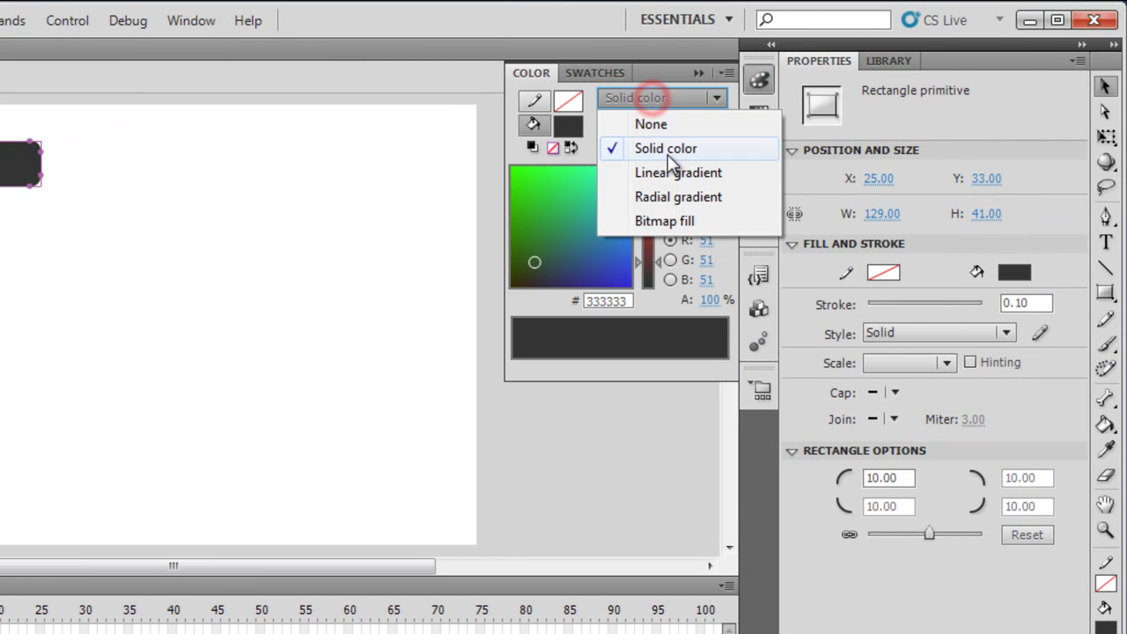
{"action": "left_click", "coordinate": [678, 173]}
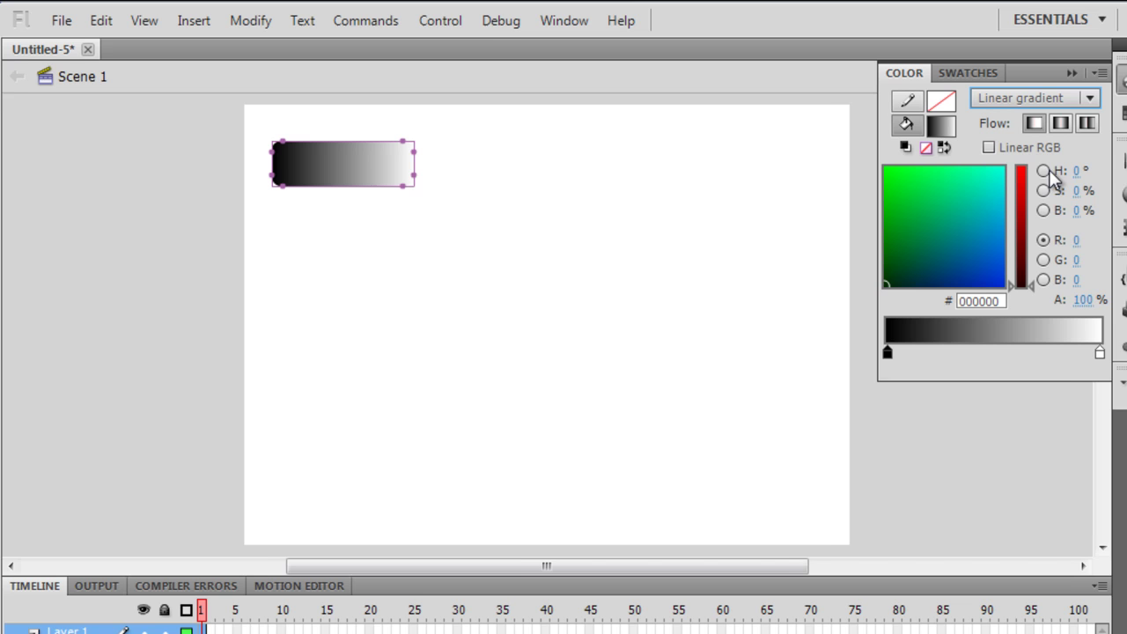
{"action": "left_click", "coordinate": [751, 152]}
- Zoom the stage to 200% and bring the rectangle into view
{"action": "left_click", "coordinate": [1102, 77]}
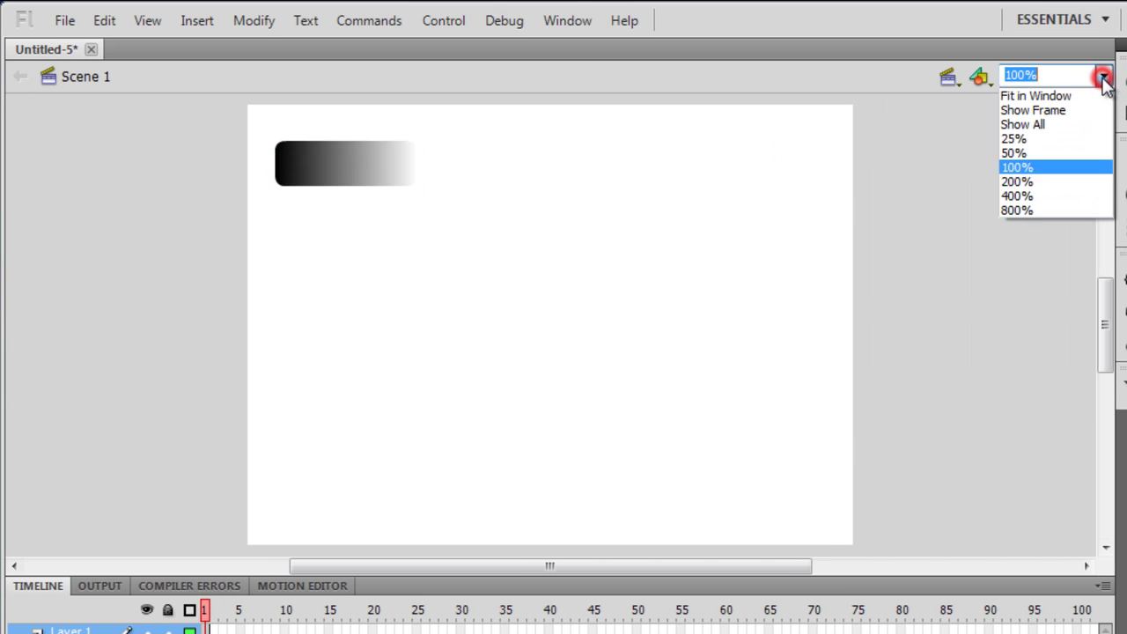
{"action": "left_click", "coordinate": [1064, 181]}
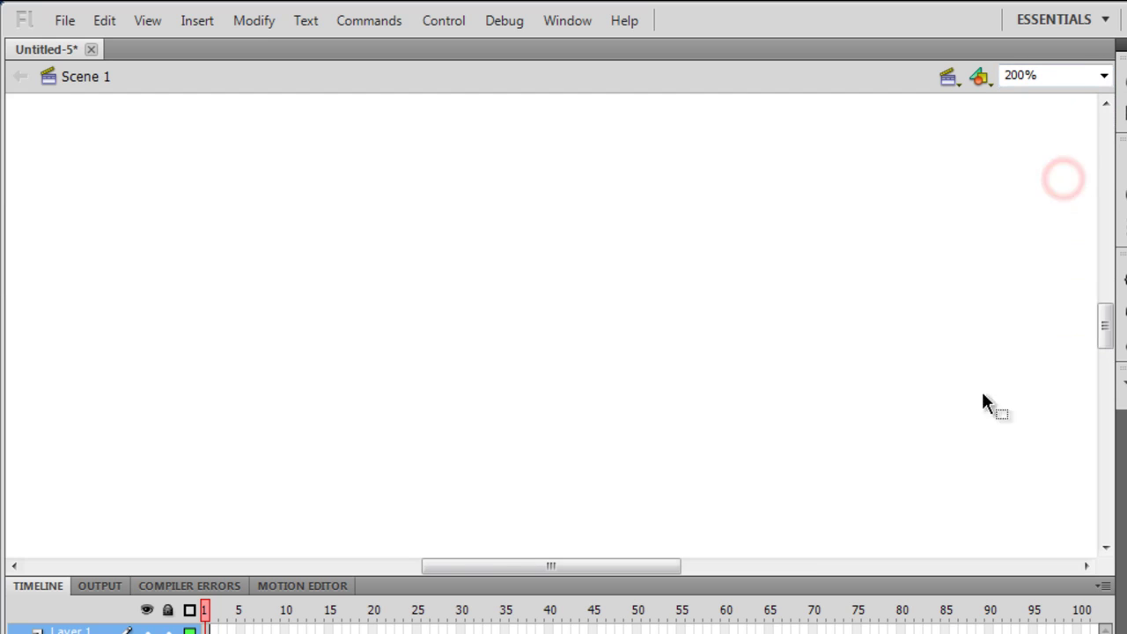
{"action": "left_click_drag", "start_coordinate": [650, 565], "coordinate": [571, 580]}
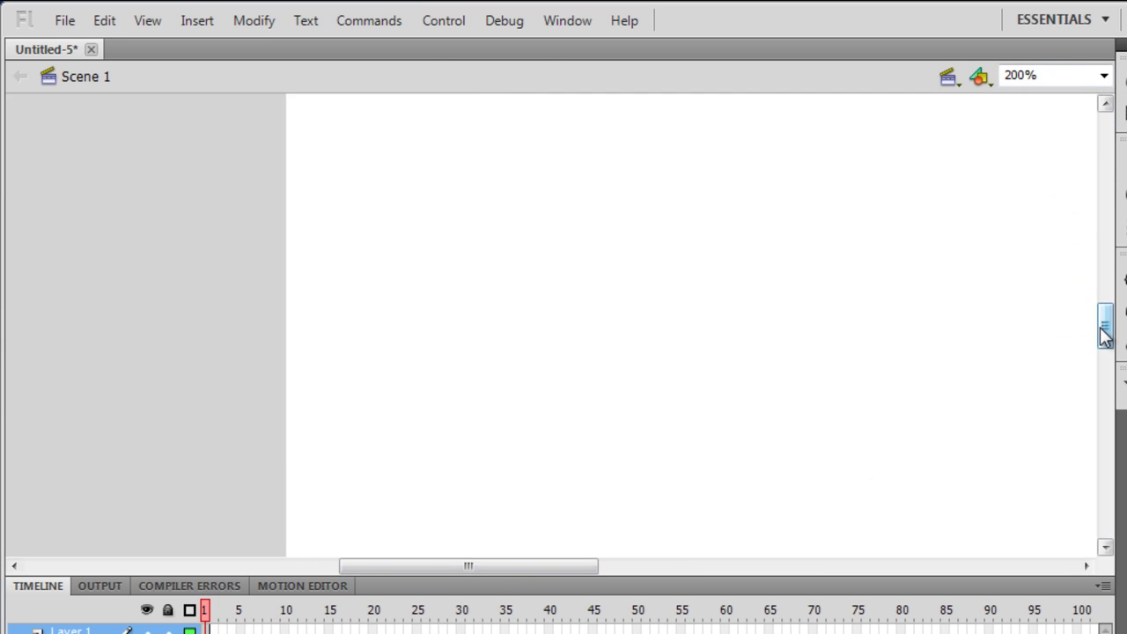
{"action": "left_click_drag", "start_coordinate": [1104, 334], "coordinate": [1104, 285]}
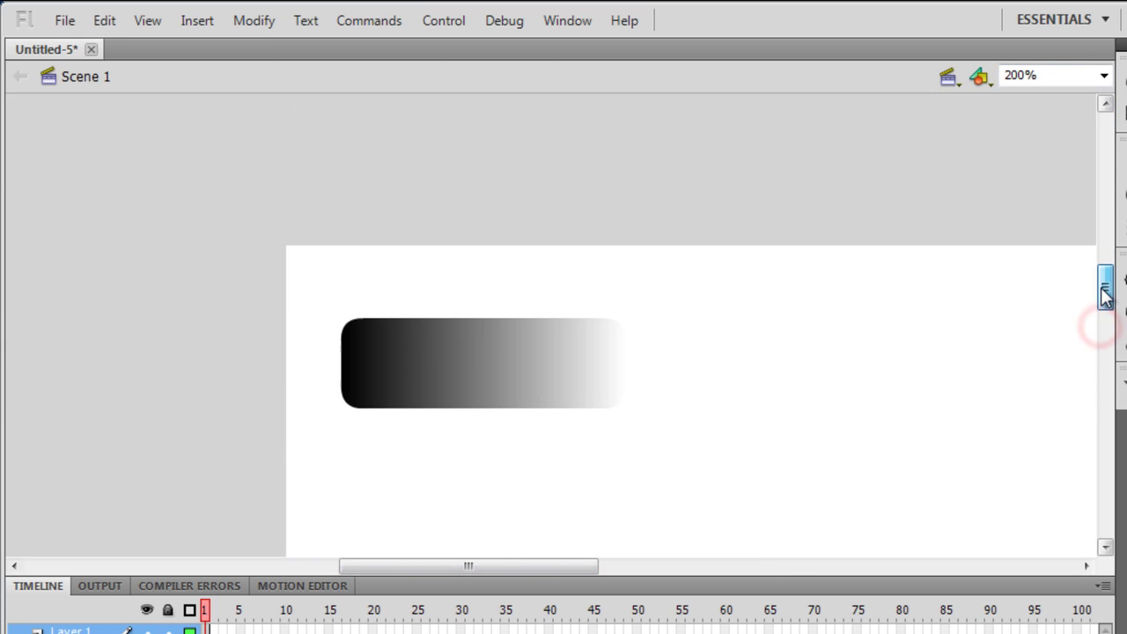
- Rotate the rectangle's gradient 90° with the Gradient Transform tool so it runs vertically
{"action": "left_click", "coordinate": [450, 361]}
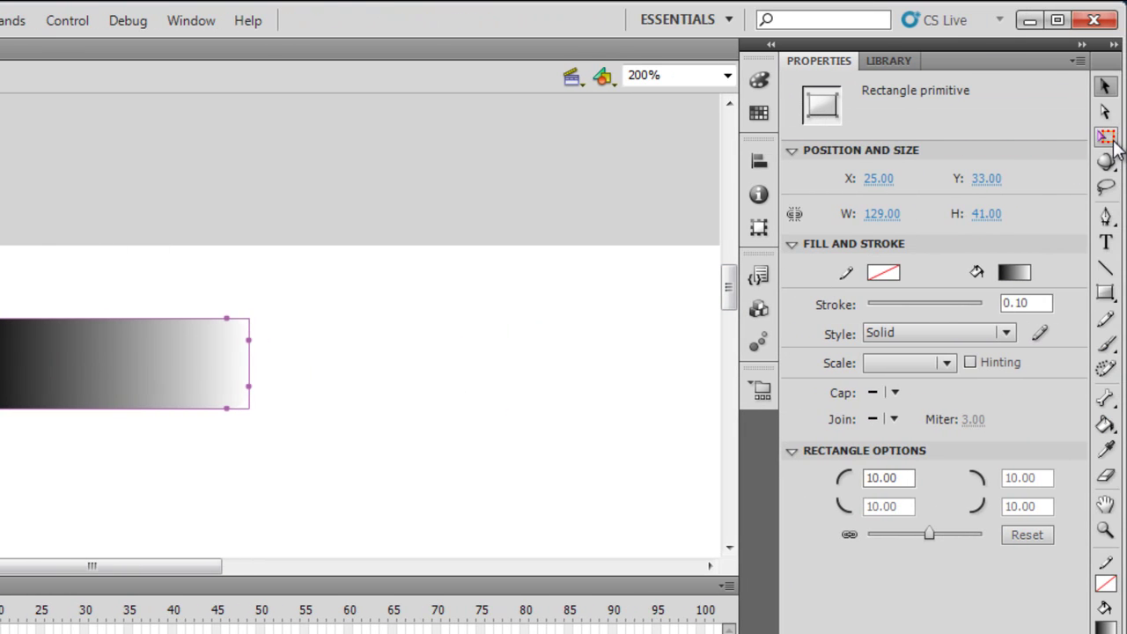
{"action": "left_click", "coordinate": [1109, 139]}
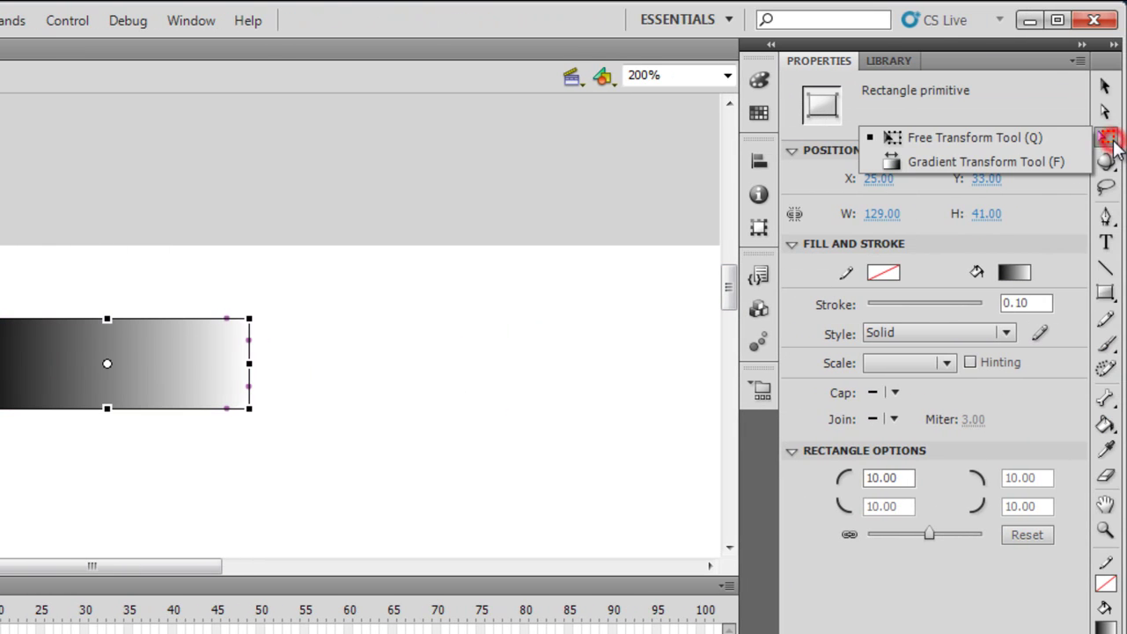
{"action": "left_click", "coordinate": [1041, 162]}
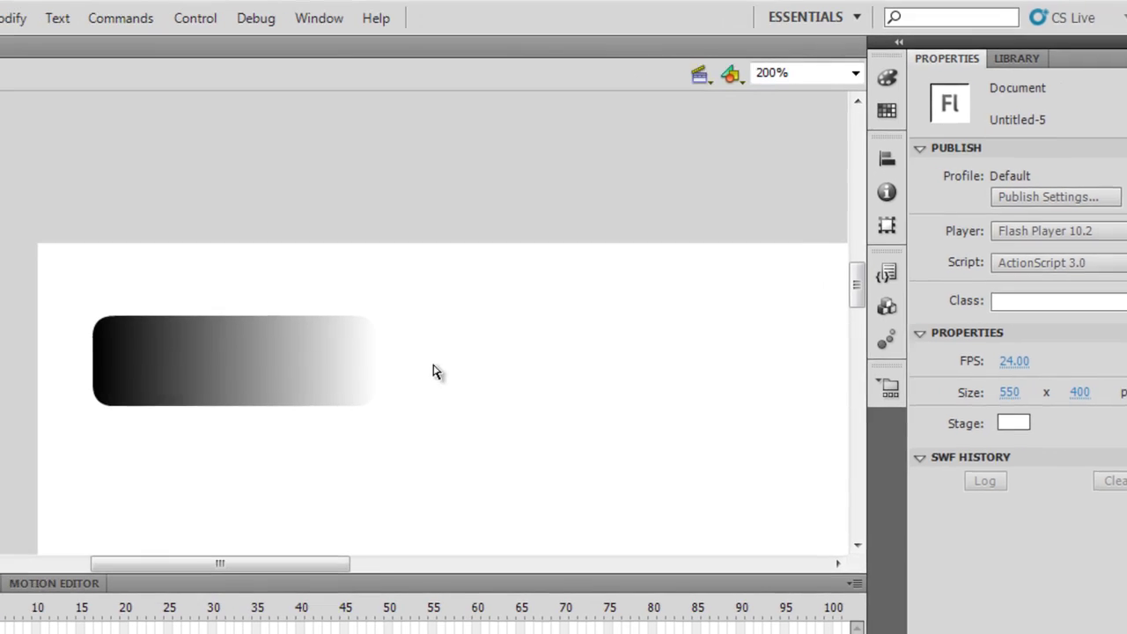
{"action": "left_click", "coordinate": [125, 371]}
{"action": "left_click", "coordinate": [300, 371]}
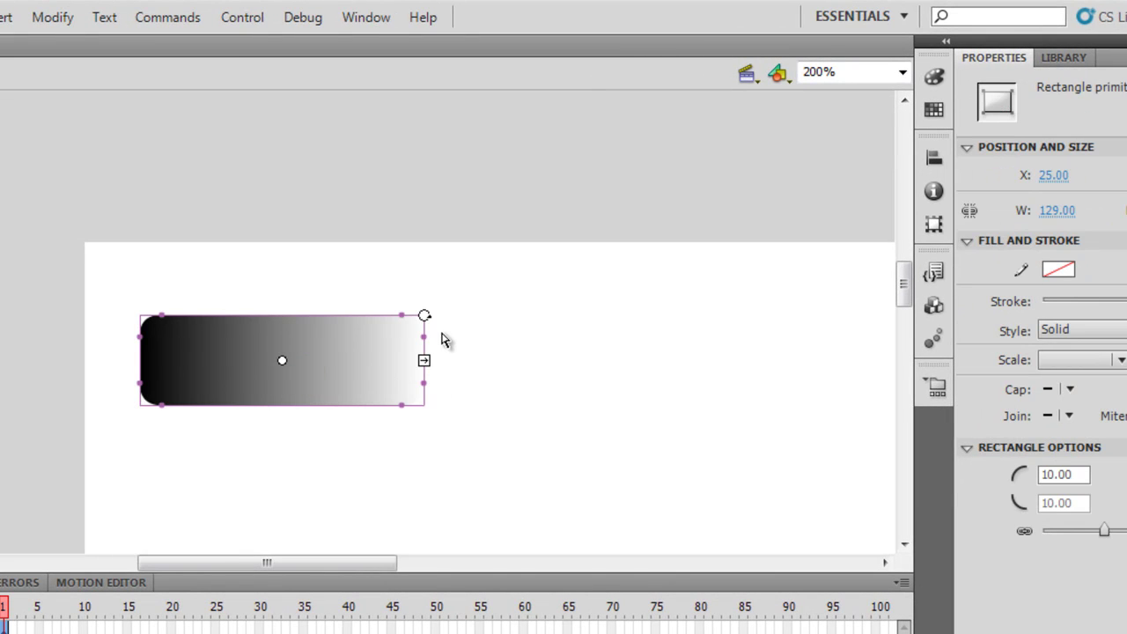
{"action": "left_click_drag", "start_coordinate": [424, 313], "coordinate": [335, 511]}
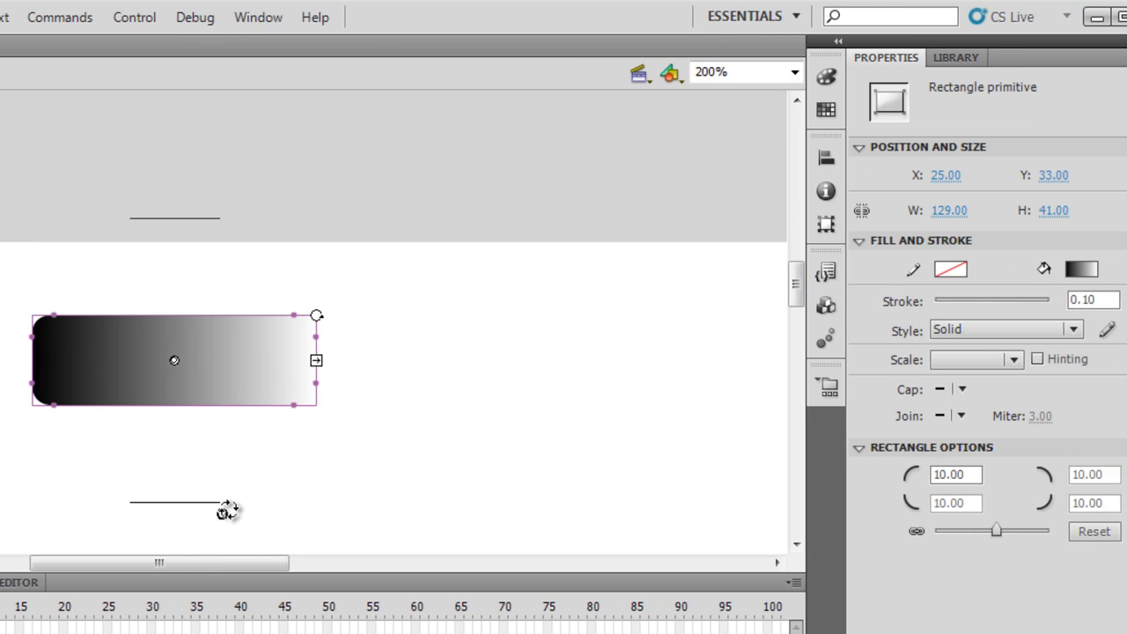
{"action": "left_click_drag", "start_coordinate": [227, 511], "coordinate": [228, 509]}
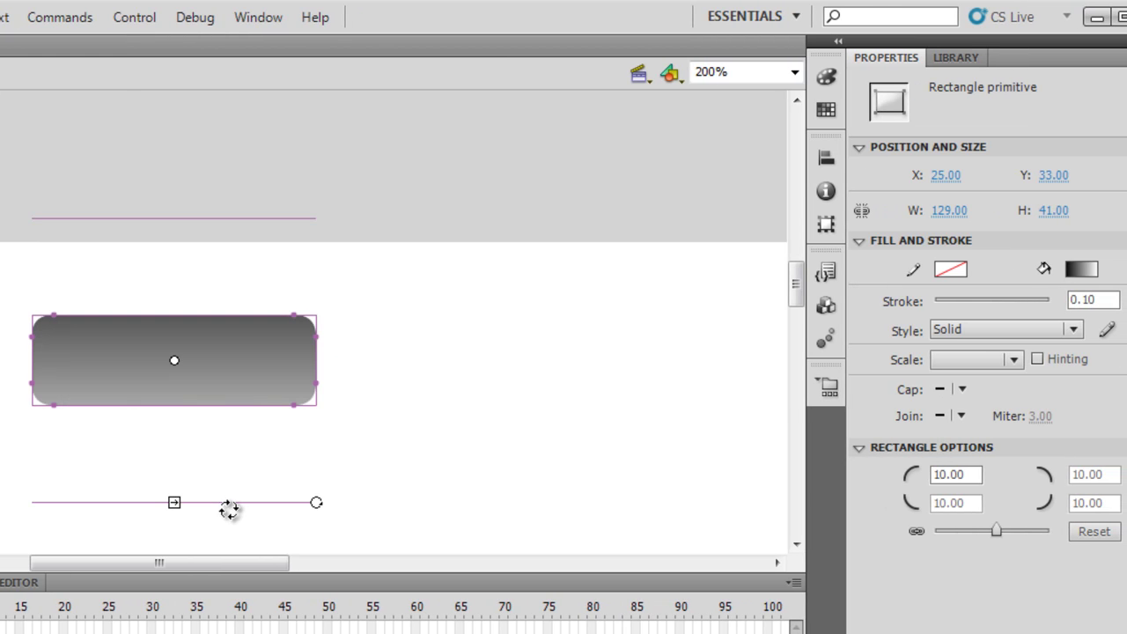
- Compress the gradient's height and move its centre lower on the button
{"action": "left_click", "coordinate": [174, 503]}
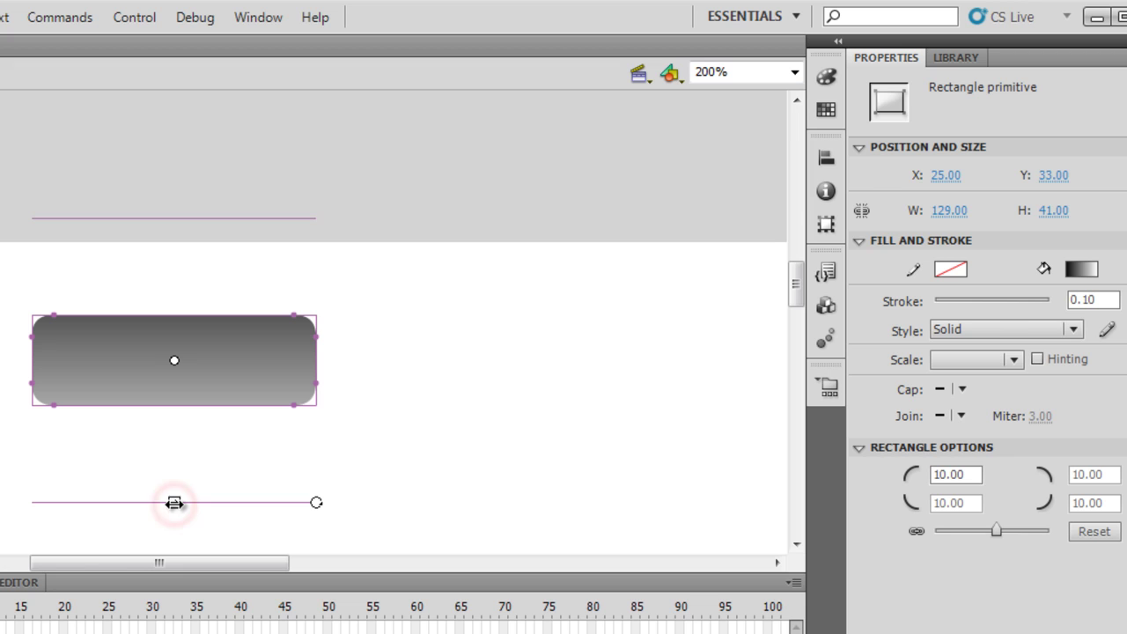
{"action": "left_click_drag", "start_coordinate": [174, 503], "coordinate": [176, 438]}
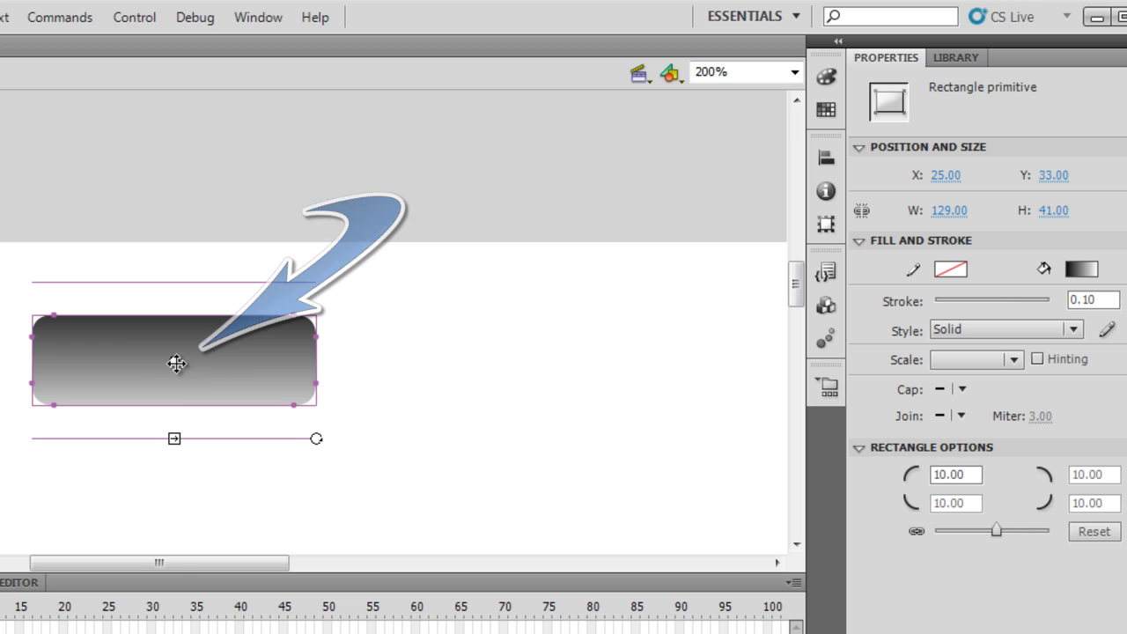
{"action": "left_click_drag", "start_coordinate": [174, 362], "coordinate": [174, 382]}
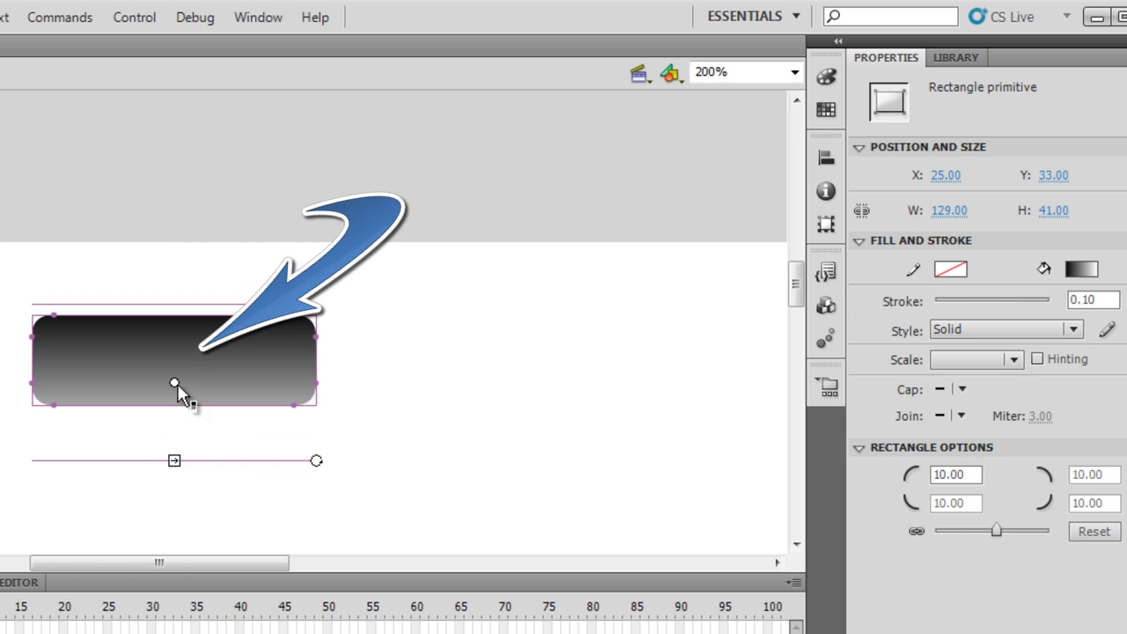
{"action": "left_click", "coordinate": [196, 431]}
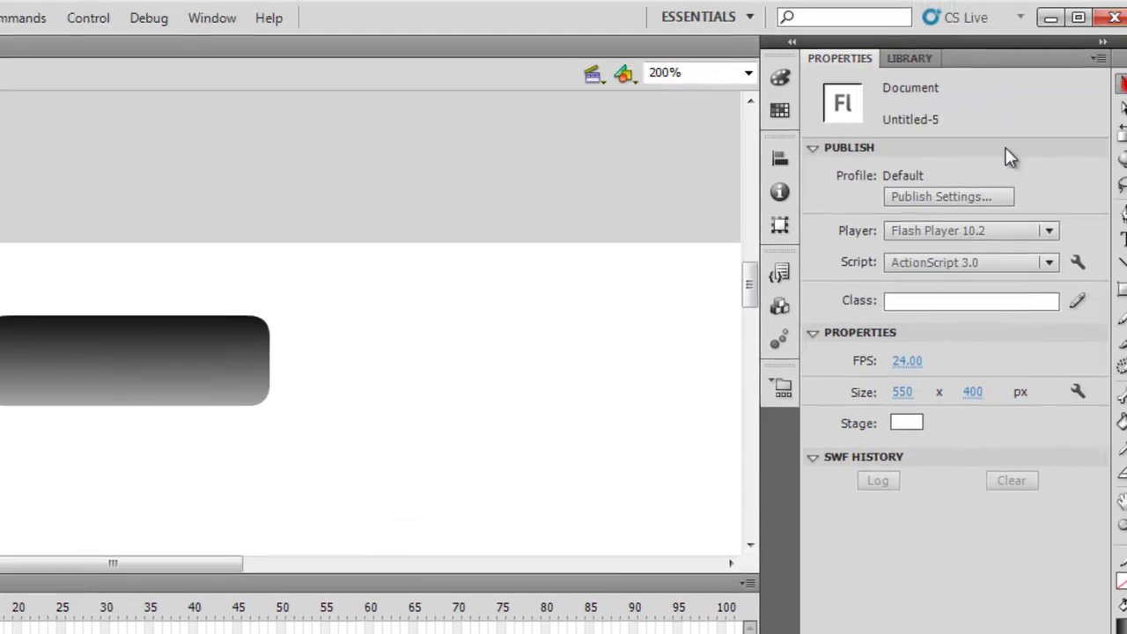
- Convert the whole rounded rectangle into Button symbol 'Symbol 1' and select it
{"action": "left_click_drag", "start_coordinate": [0, 261], "coordinate": [391, 495]}
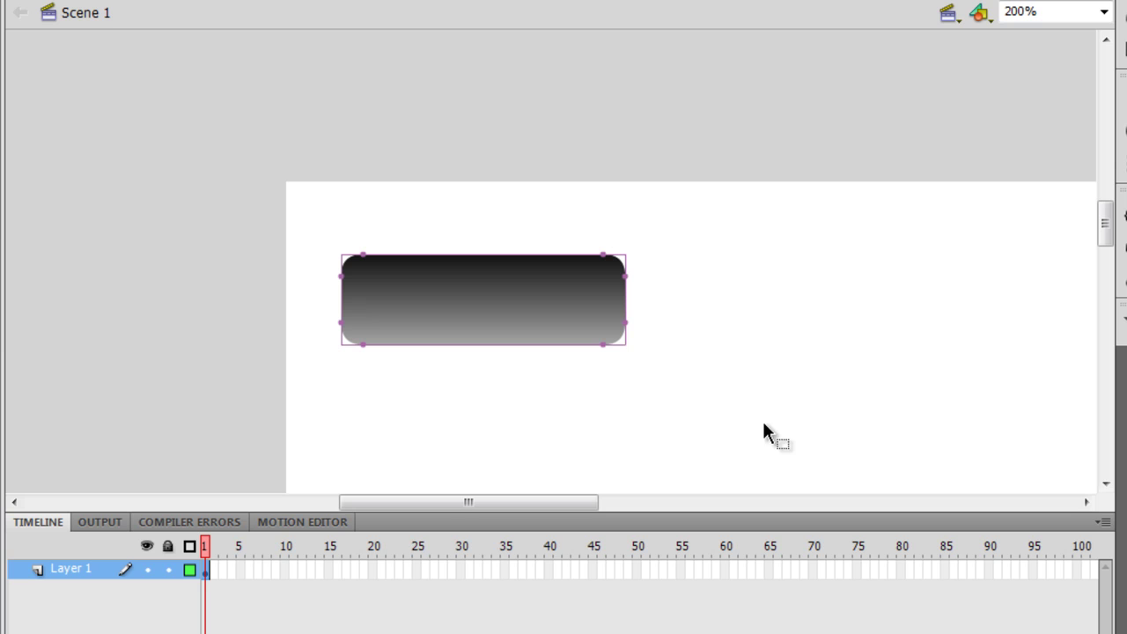
{"action": "key", "text": "F8"}
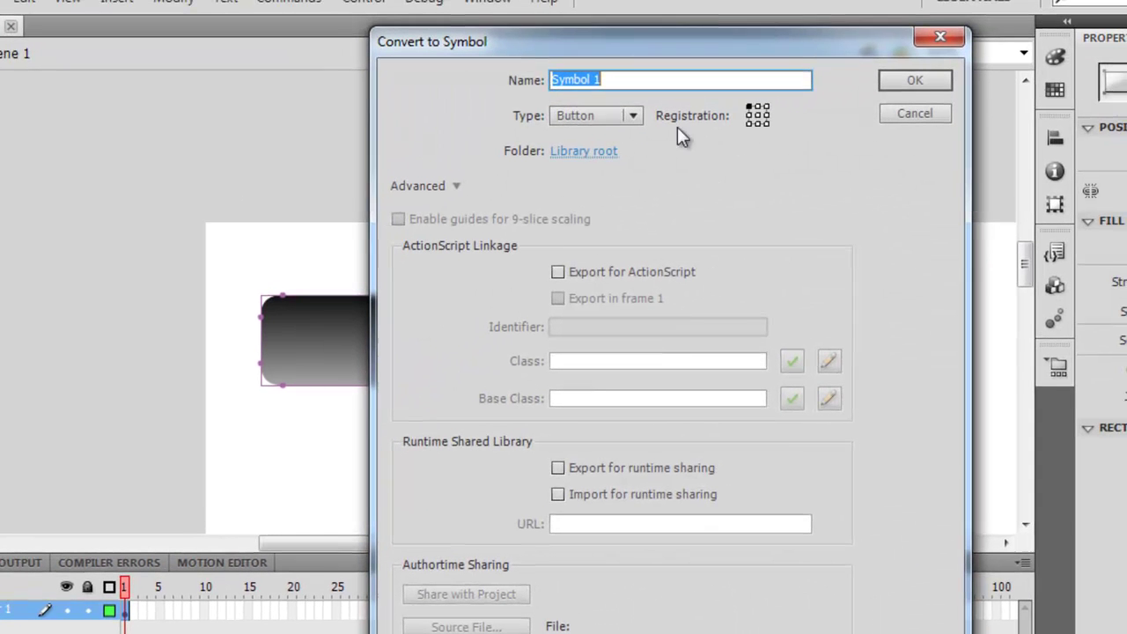
{"action": "left_click", "coordinate": [632, 115]}
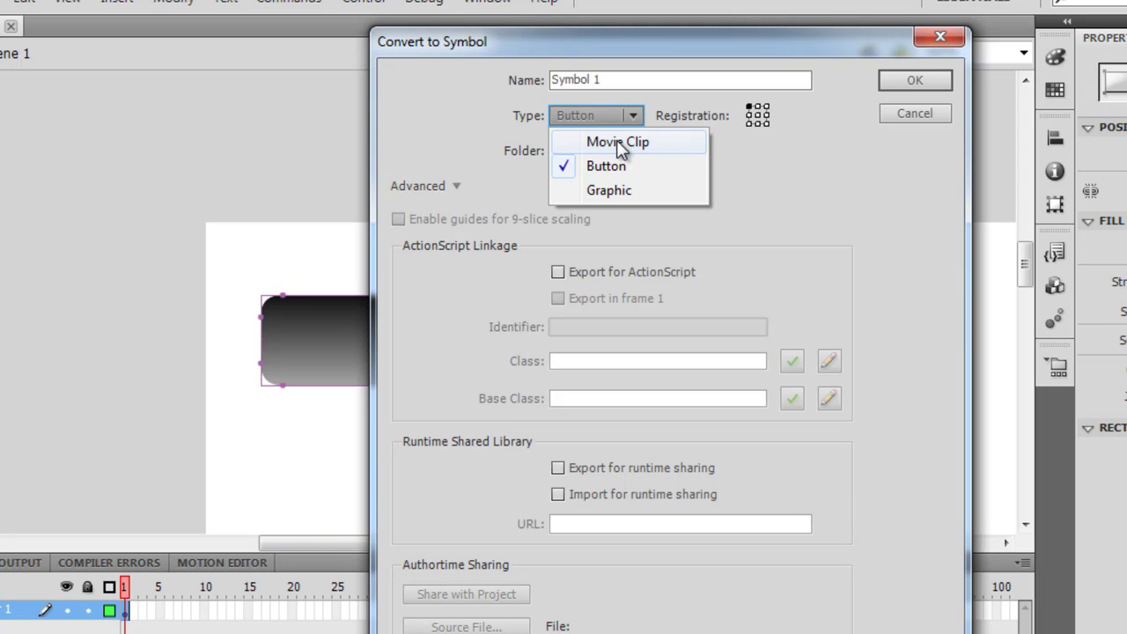
{"action": "left_click", "coordinate": [913, 82]}
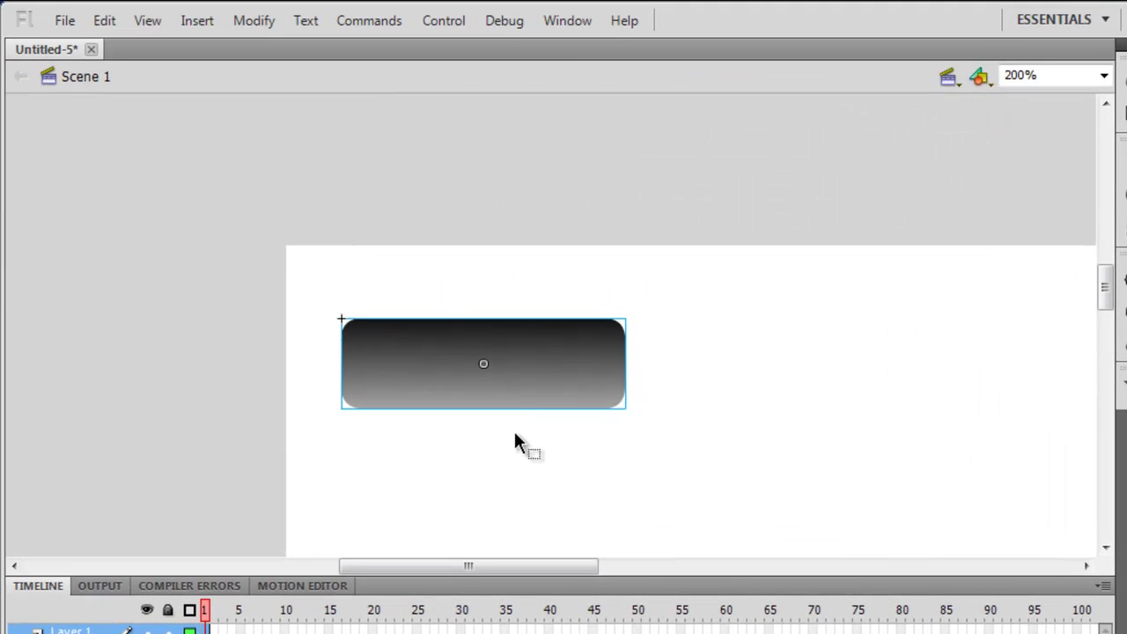
{"action": "left_click", "coordinate": [468, 351]}
- Insert an Over keyframe in Symbol 1 and stretch its gradient with Gradient Transform
{"action": "double_click", "coordinate": [548, 376]}
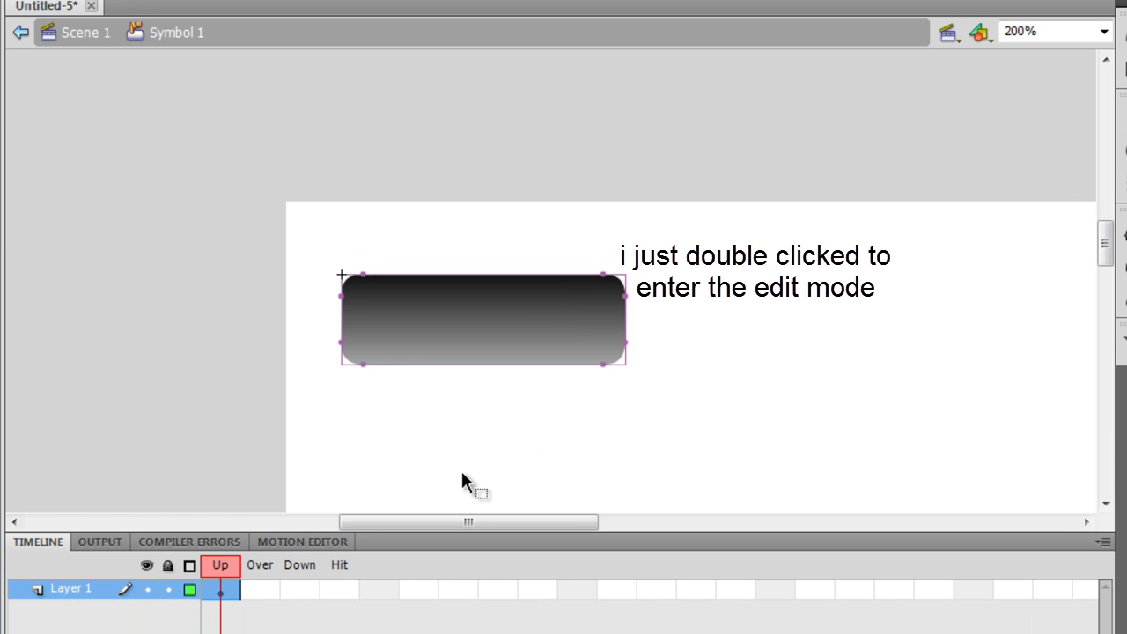
{"action": "key", "text": "F6"}
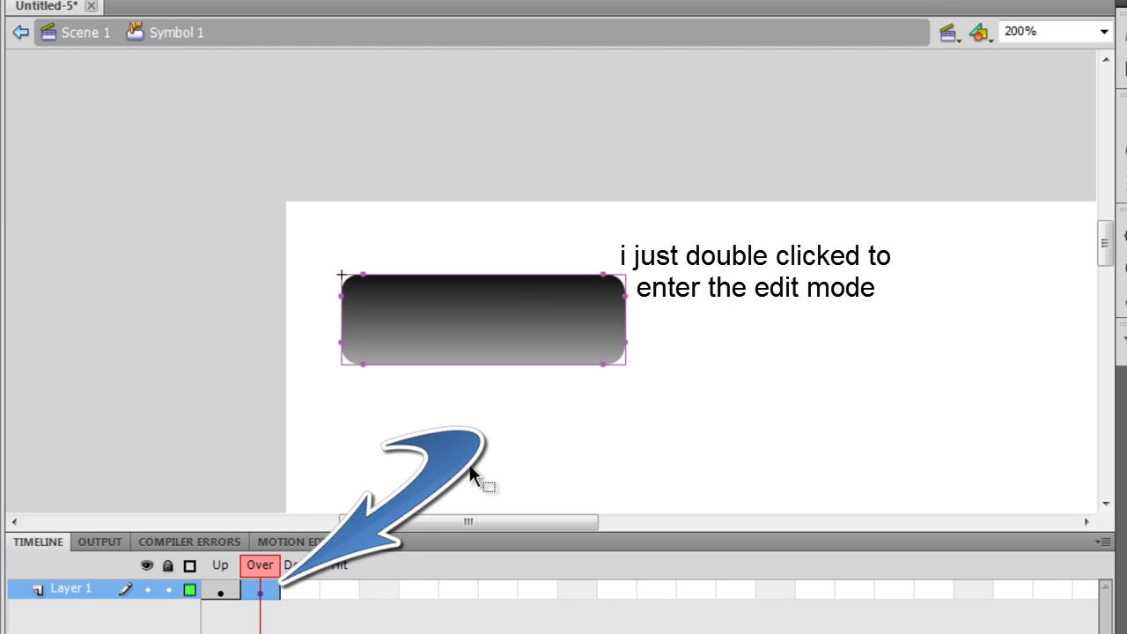
{"action": "left_click", "coordinate": [525, 334]}
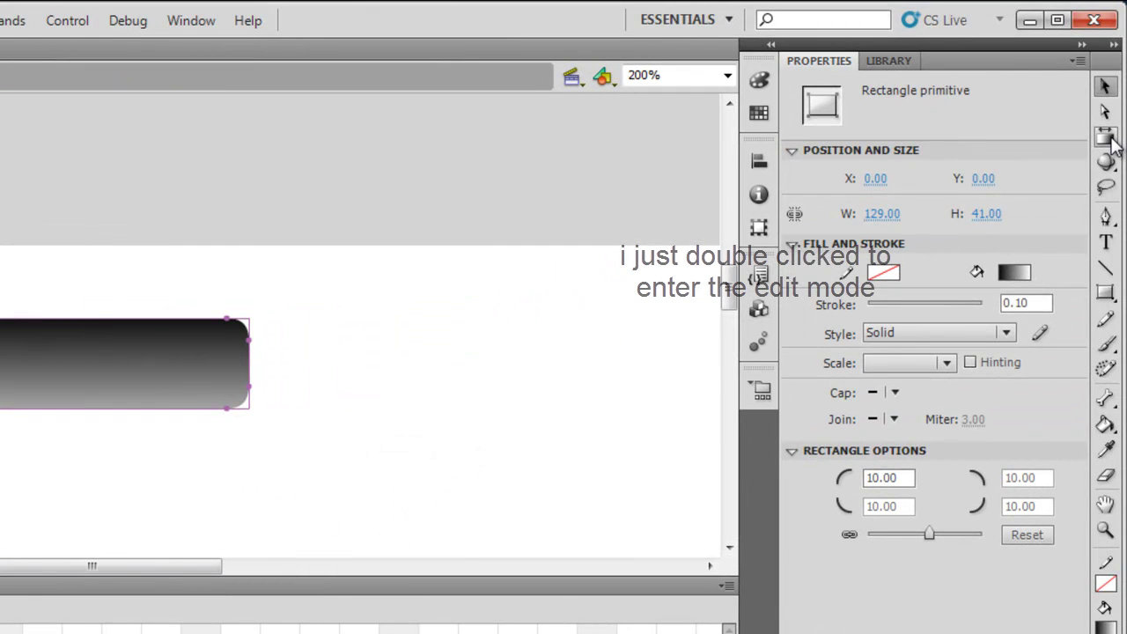
{"action": "left_click", "coordinate": [1106, 136]}
{"action": "left_click", "coordinate": [132, 369]}
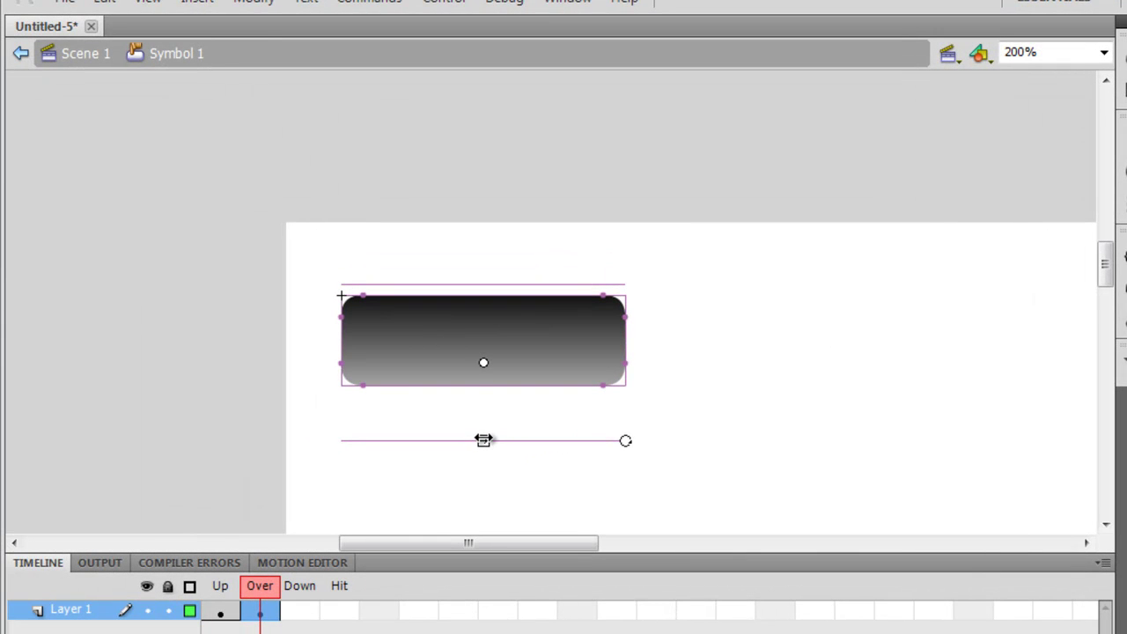
{"action": "mouse_move", "coordinate": [483, 439]}
{"action": "left_mouse_down"}
{"action": "mouse_move", "coordinate": [490, 456]}
{"action": "mouse_move", "coordinate": [487, 432]}
{"action": "left_mouse_up"}
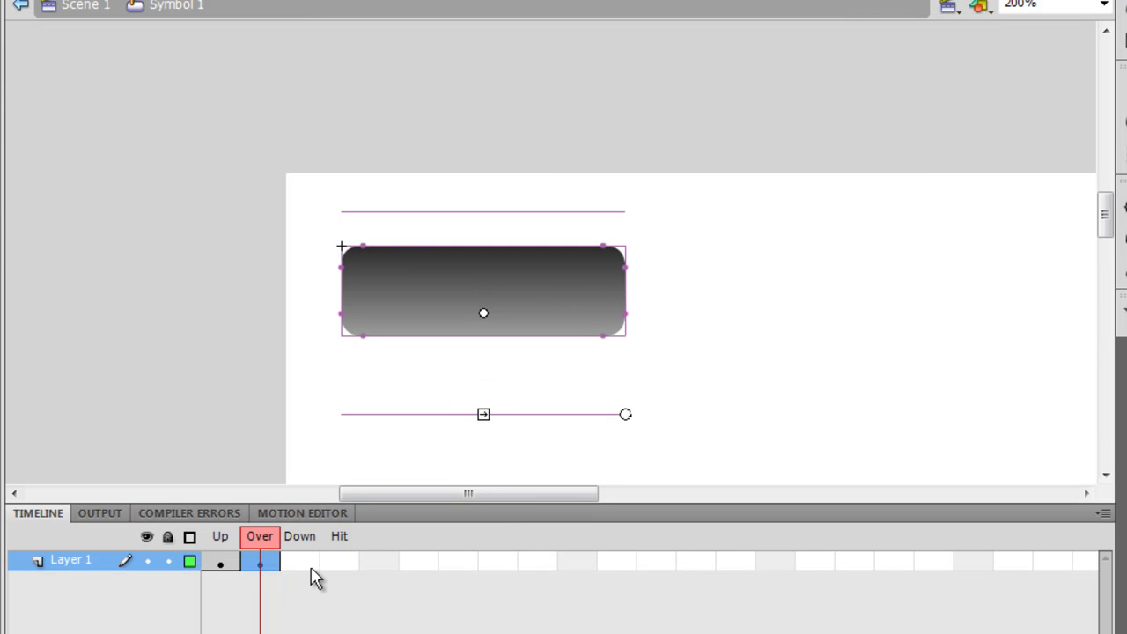
- Add a Down keyframe, stretching its gradient taller and shifting it upward
{"action": "left_click", "coordinate": [311, 567]}
{"action": "key", "text": "F6"}
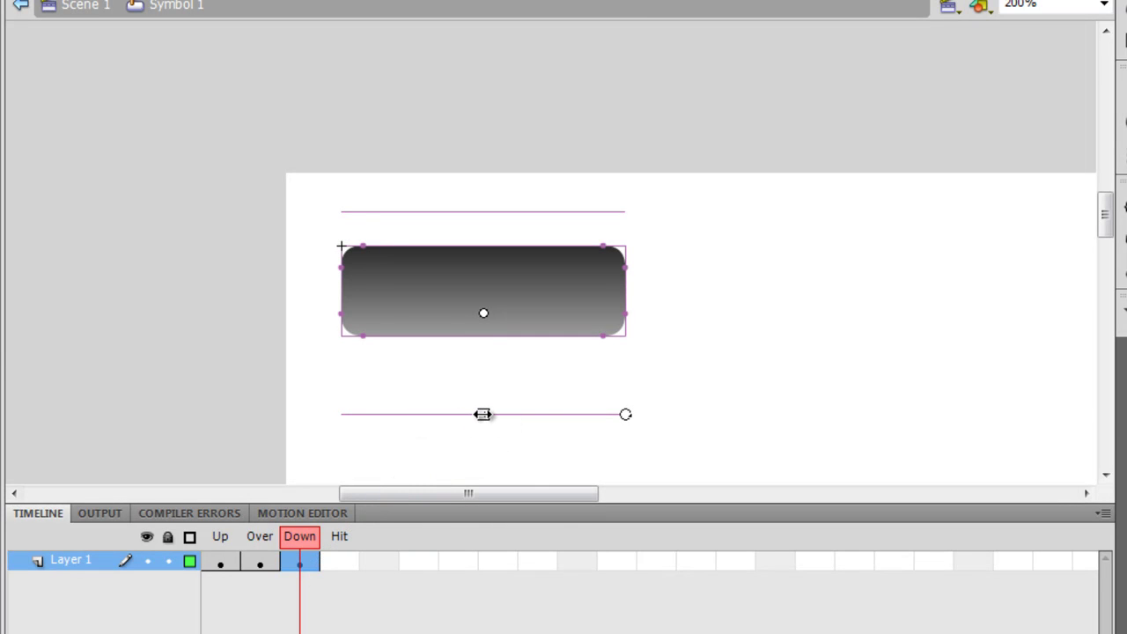
{"action": "left_click_drag", "start_coordinate": [482, 414], "coordinate": [482, 447]}
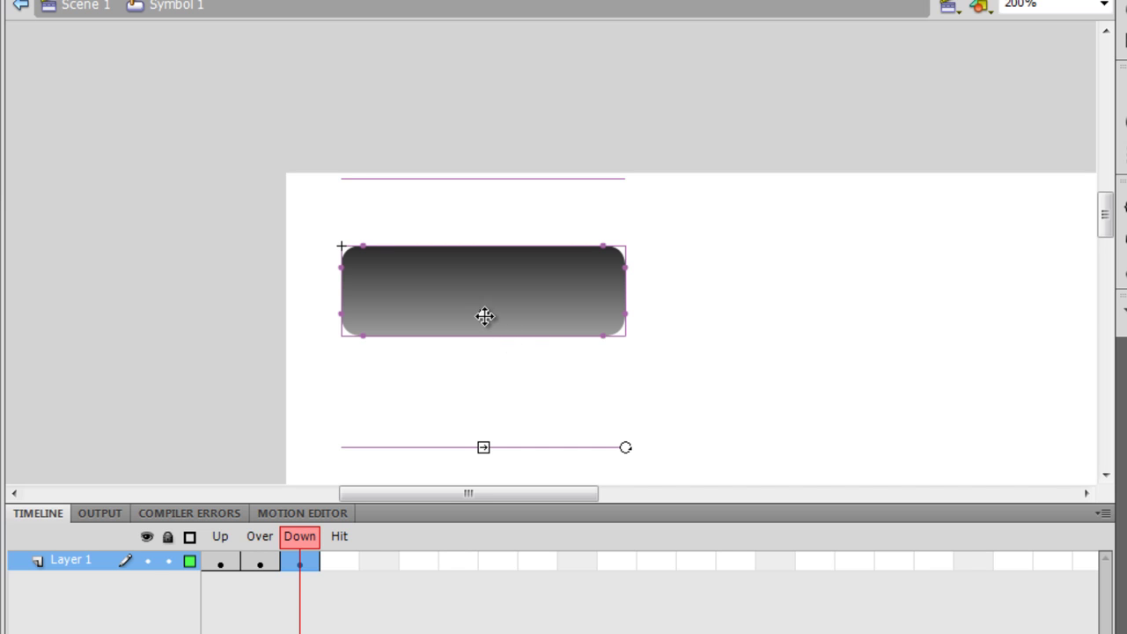
{"action": "left_click", "coordinate": [484, 314]}
{"action": "left_click_drag", "start_coordinate": [483, 315], "coordinate": [483, 301]}
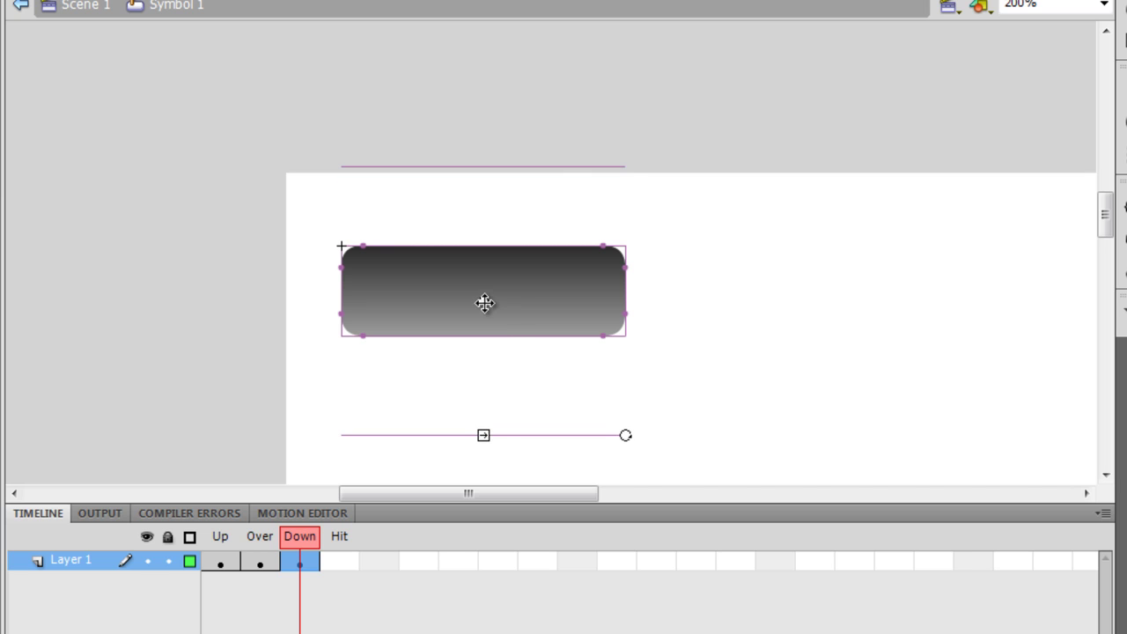
{"action": "left_click", "coordinate": [484, 303]}
{"action": "left_click_drag", "start_coordinate": [485, 294], "coordinate": [484, 285]}
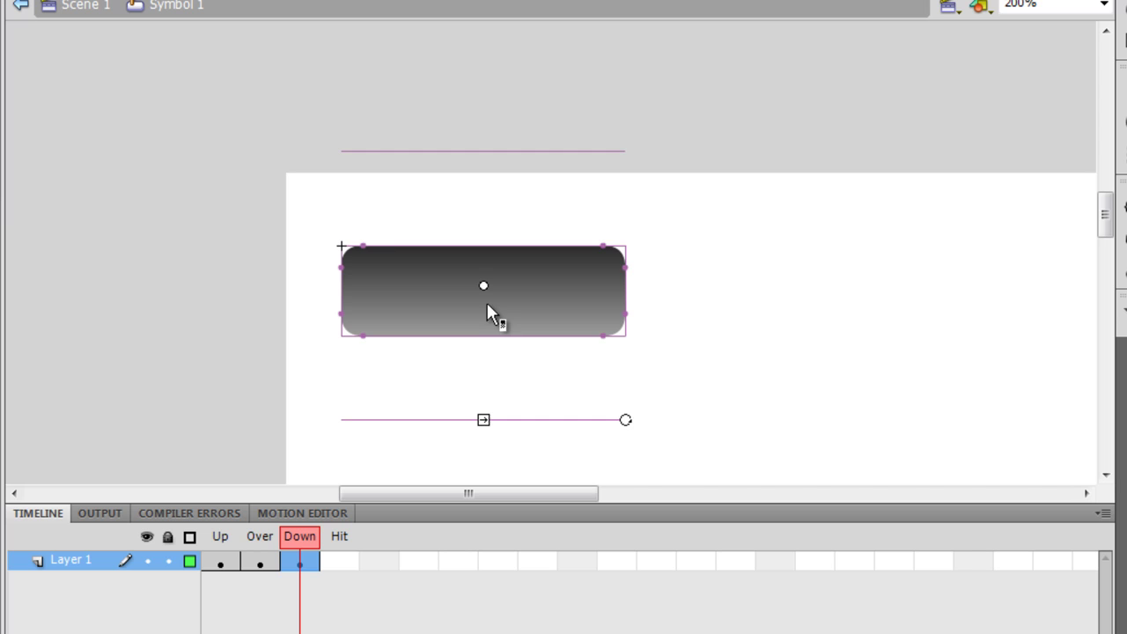
{"action": "left_click", "coordinate": [538, 366]}
- Compare the Up, Over and Down states, then compress the Over gradient's height
{"action": "left_click", "coordinate": [308, 537]}
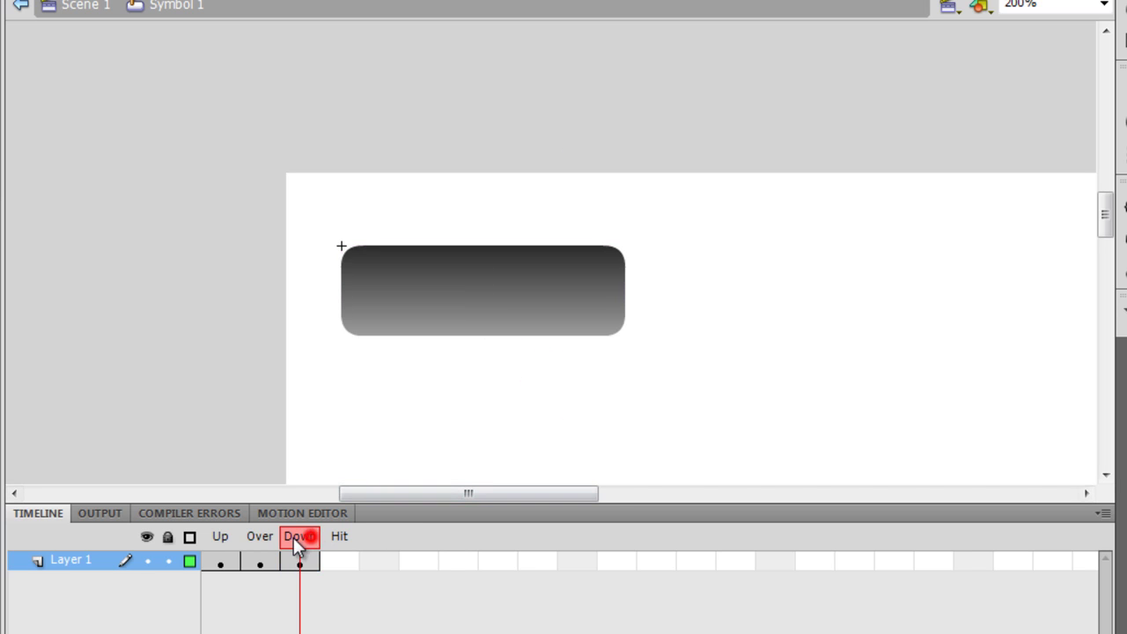
{"action": "left_click", "coordinate": [255, 537]}
{"action": "left_click", "coordinate": [220, 537]}
{"action": "left_click", "coordinate": [255, 532]}
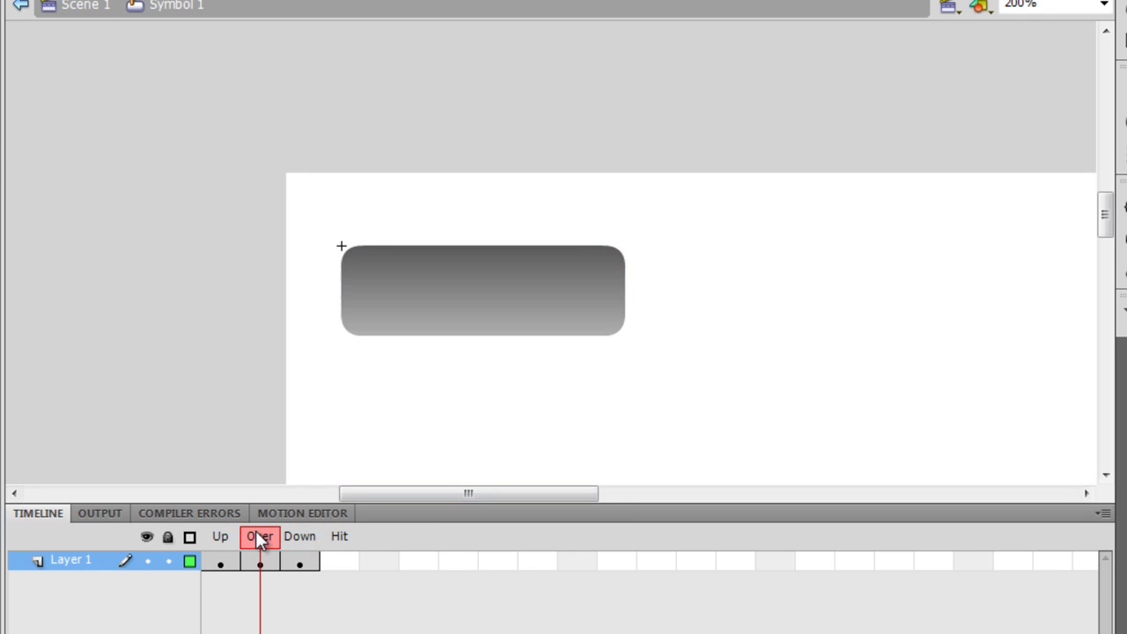
{"action": "left_click", "coordinate": [259, 558]}
{"action": "left_click", "coordinate": [485, 304]}
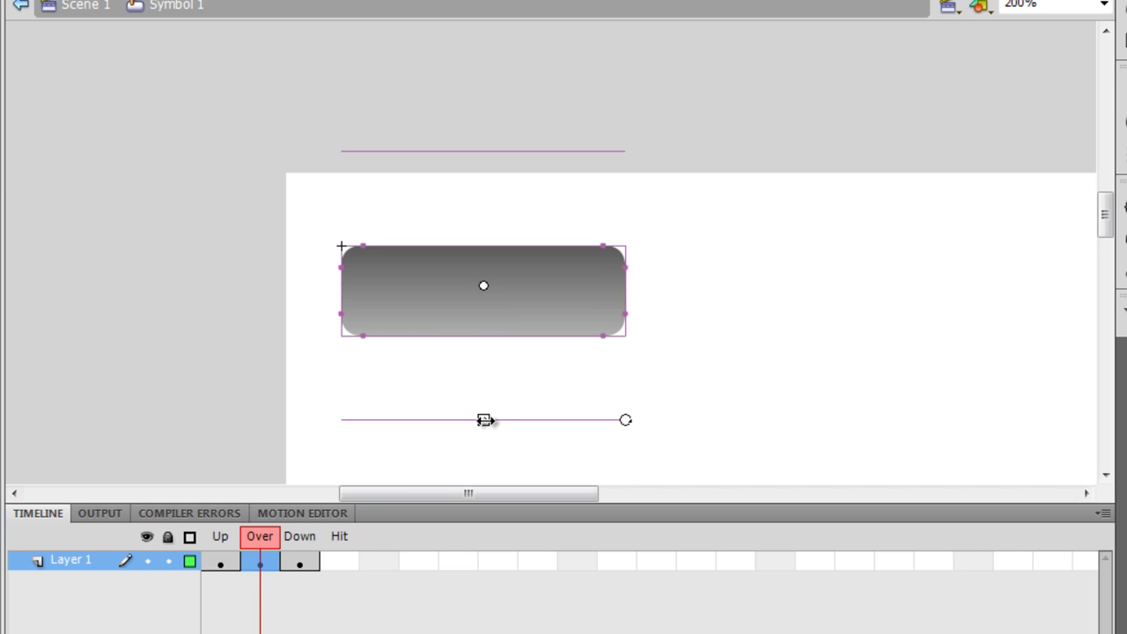
{"action": "left_click", "coordinate": [232, 542]}
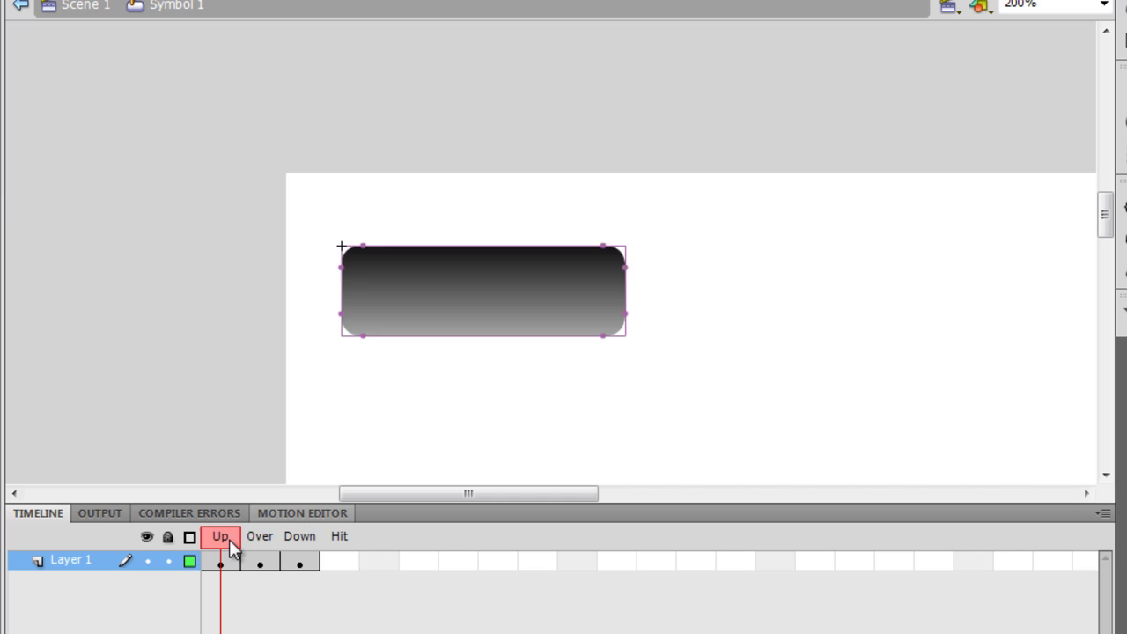
{"action": "left_click", "coordinate": [264, 541]}
{"action": "left_click", "coordinate": [304, 544]}
{"action": "left_click", "coordinate": [220, 546]}
{"action": "left_click", "coordinate": [261, 551]}
{"action": "left_click", "coordinate": [470, 309]}
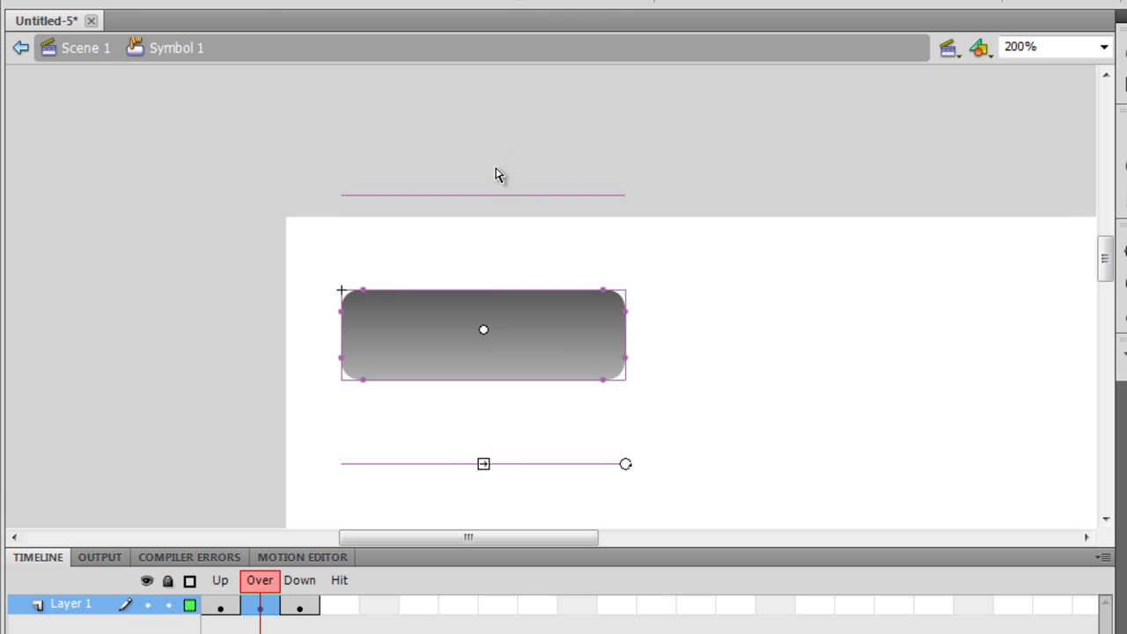
{"action": "left_click_drag", "start_coordinate": [483, 463], "coordinate": [475, 424]}
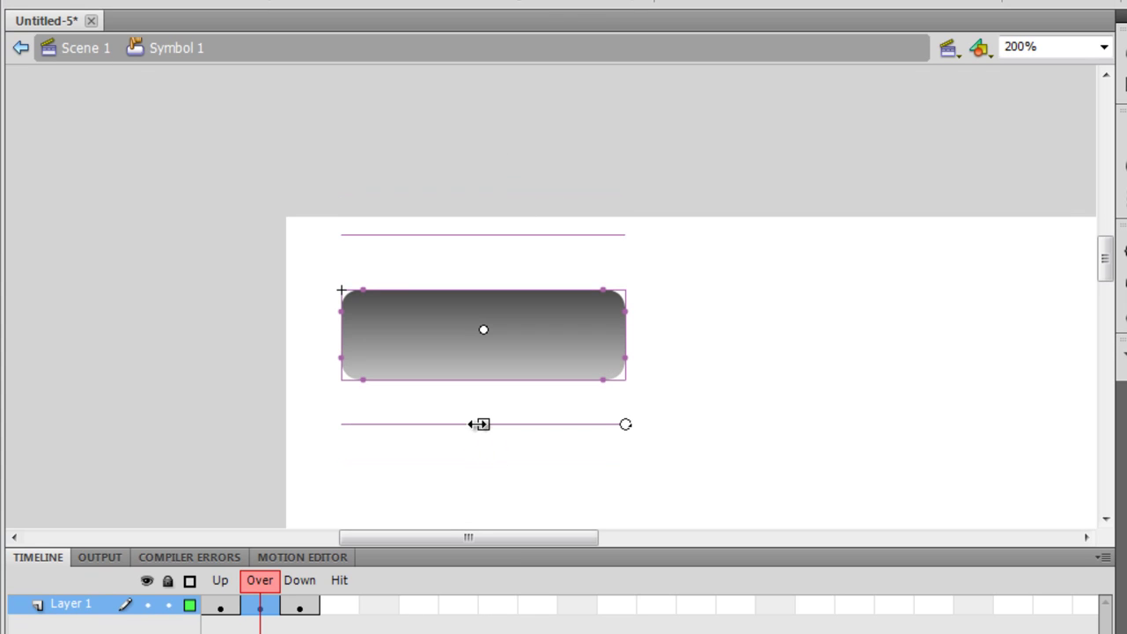
- Compress the Over gradient slightly more, checking it against the Up and Down states
{"action": "left_click", "coordinate": [220, 580]}
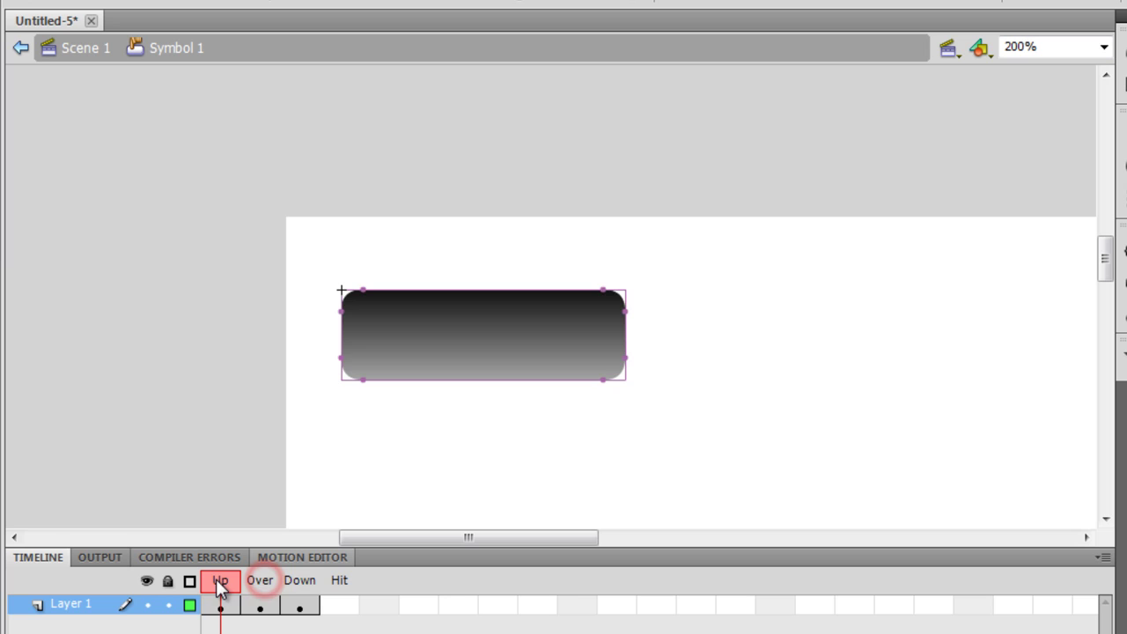
{"action": "left_click", "coordinate": [264, 581]}
{"action": "left_click", "coordinate": [303, 584]}
{"action": "left_click", "coordinate": [225, 584]}
{"action": "left_click", "coordinate": [256, 584]}
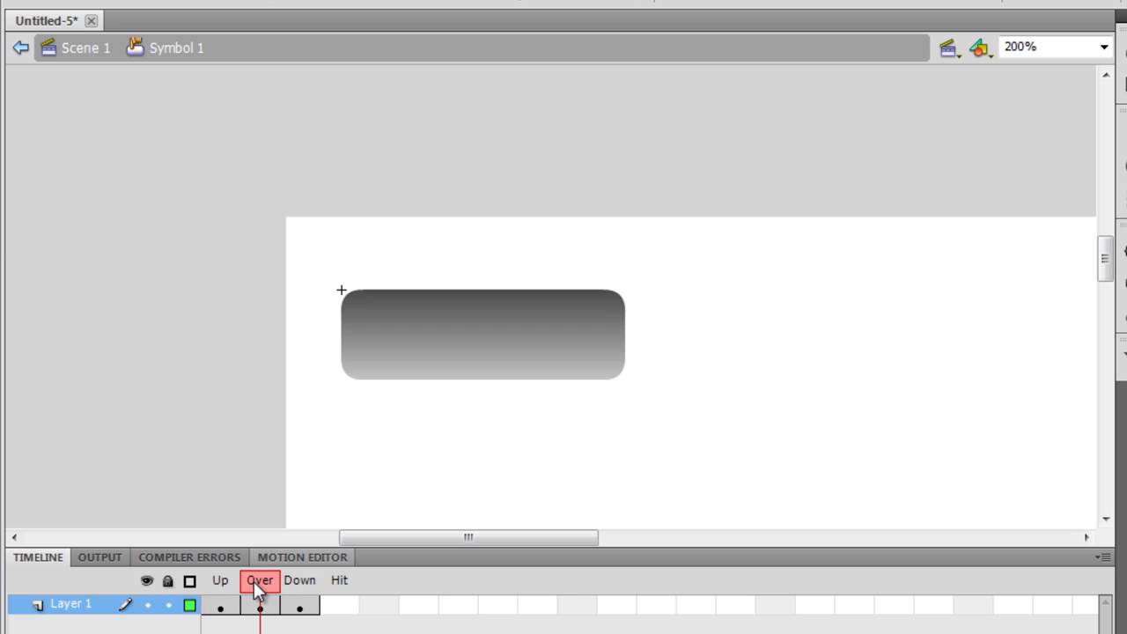
{"action": "left_click", "coordinate": [432, 340]}
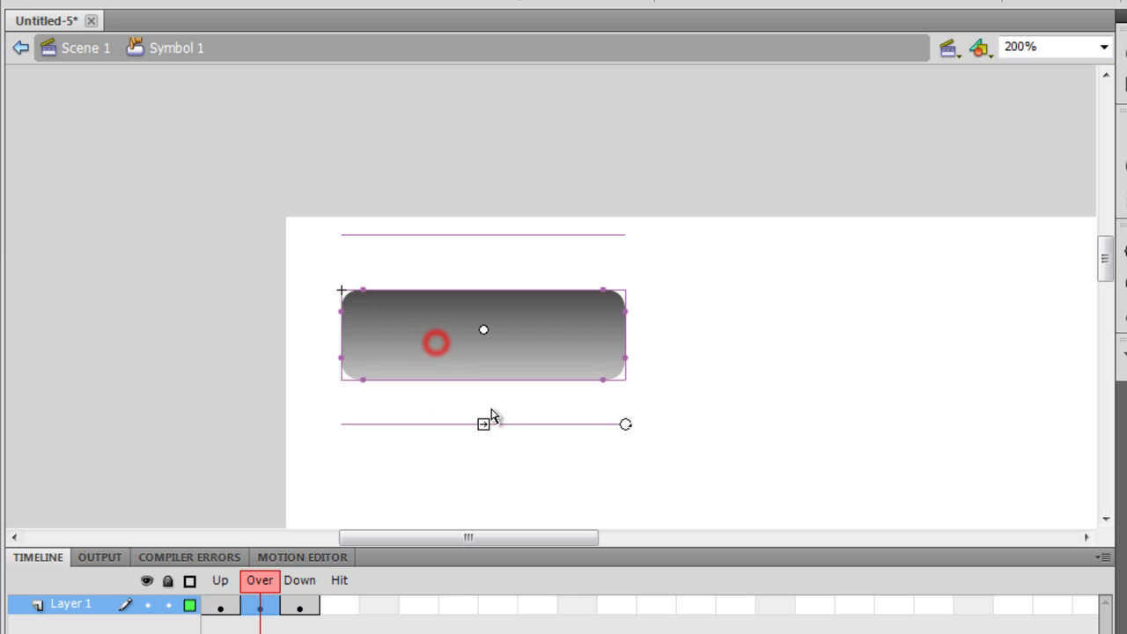
{"action": "left_click_drag", "start_coordinate": [482, 423], "coordinate": [483, 411]}
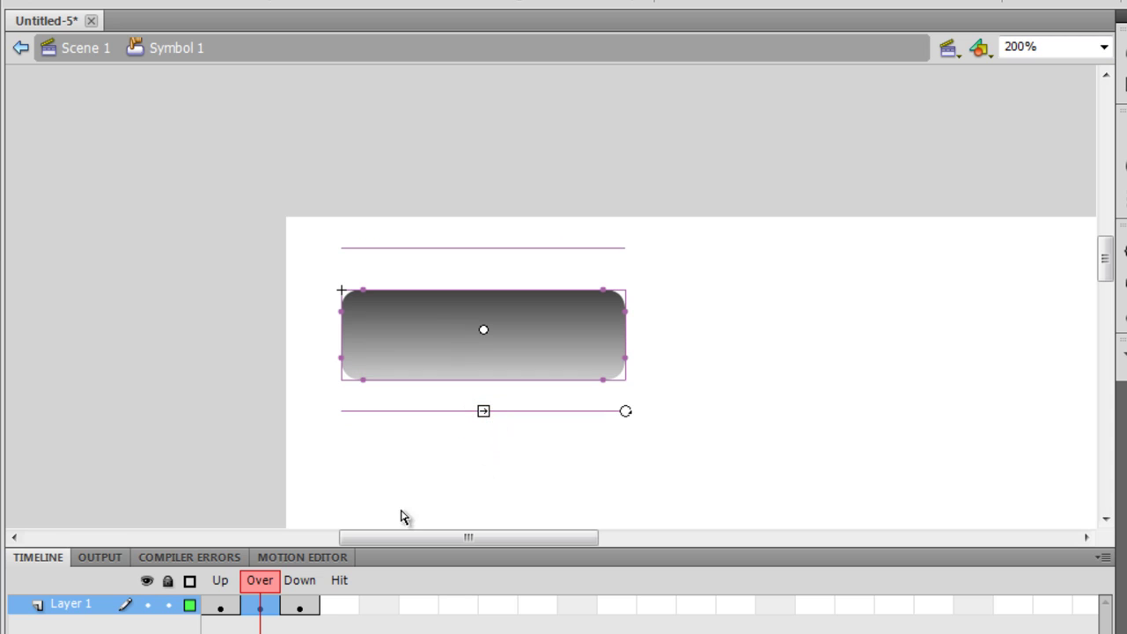
{"action": "left_click", "coordinate": [221, 595]}
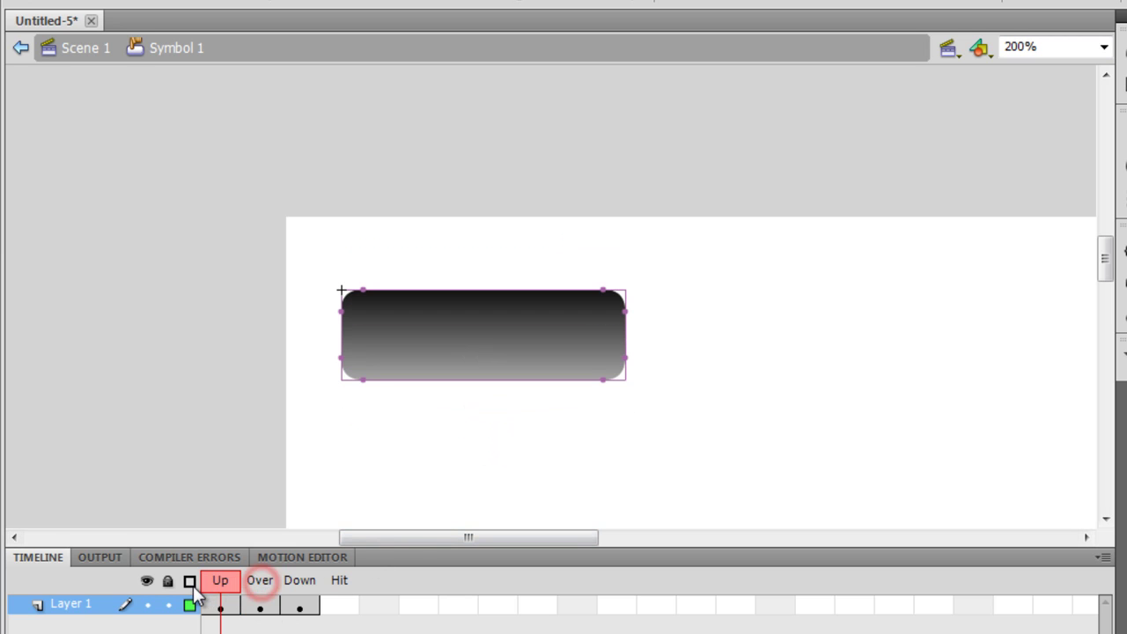
{"action": "left_click", "coordinate": [262, 598]}
{"action": "left_click", "coordinate": [301, 599]}
{"action": "left_click", "coordinate": [221, 603]}
{"action": "left_click", "coordinate": [260, 604]}
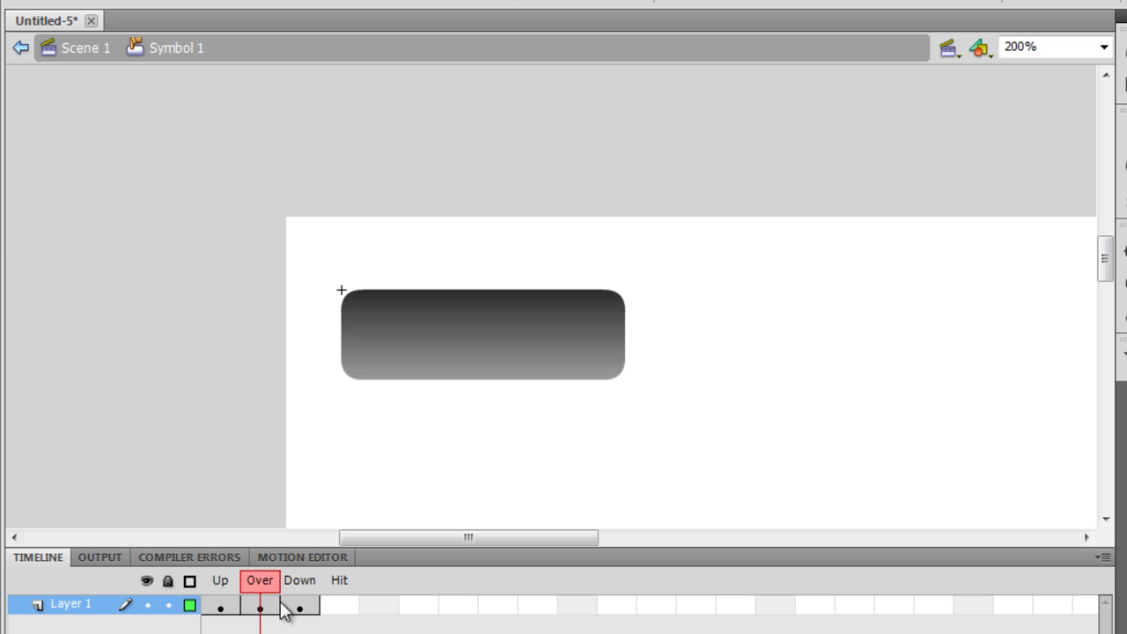
{"action": "left_click", "coordinate": [221, 604]}
{"action": "left_click", "coordinate": [21, 48]}
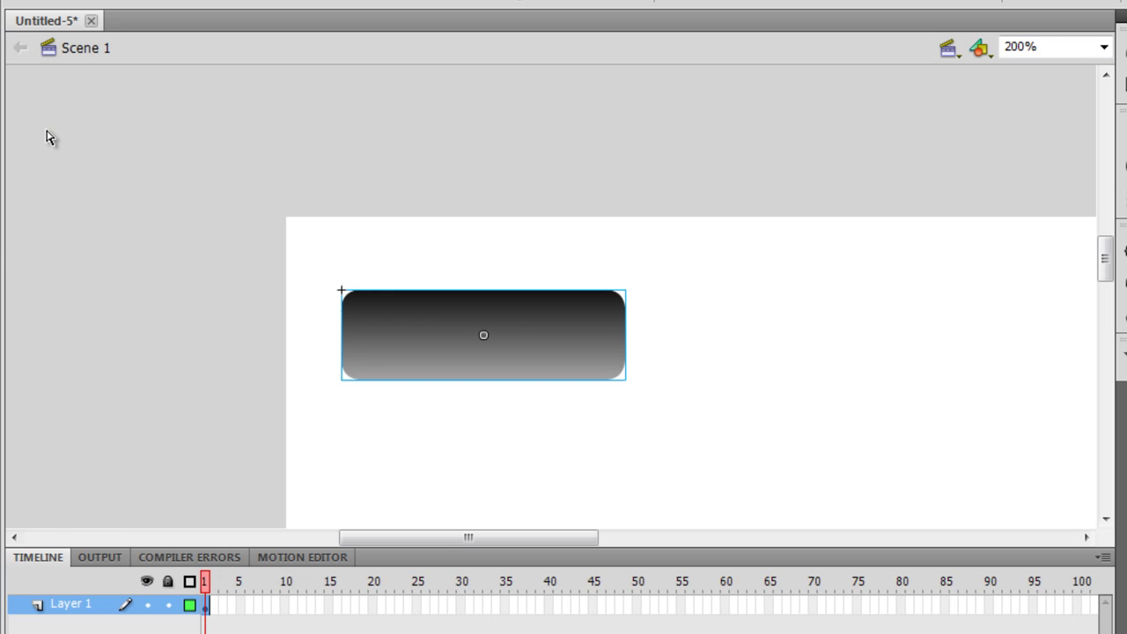
{"action": "key", "text": "ctrl+Return"}
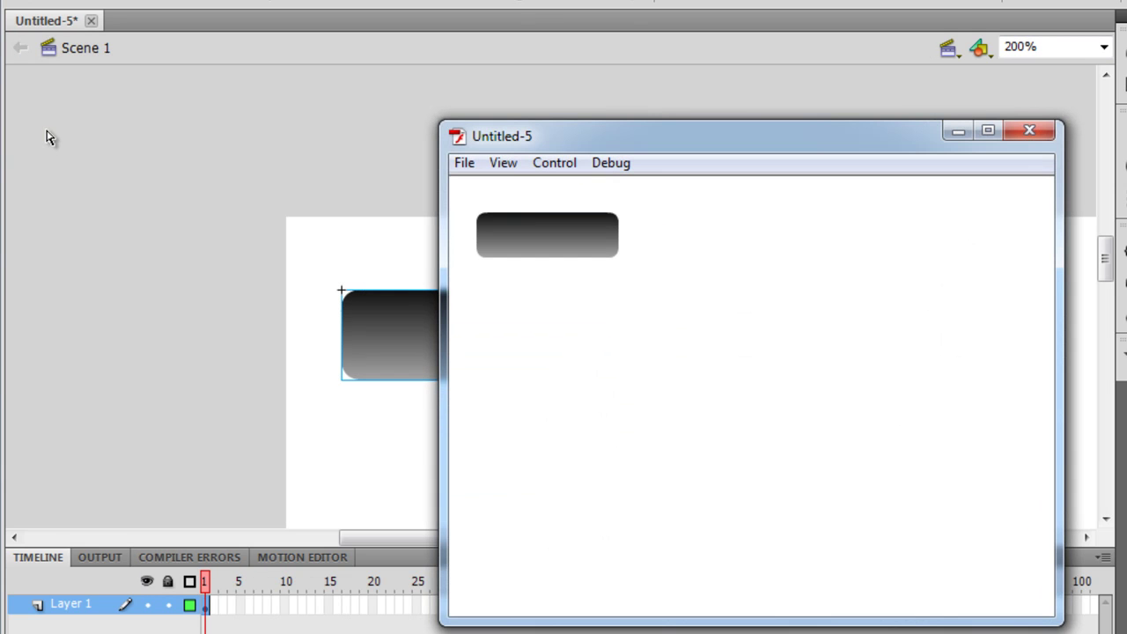
{"action": "left_click", "coordinate": [543, 240]}
{"action": "left_click", "coordinate": [554, 231]}
{"action": "left_click", "coordinate": [584, 234]}
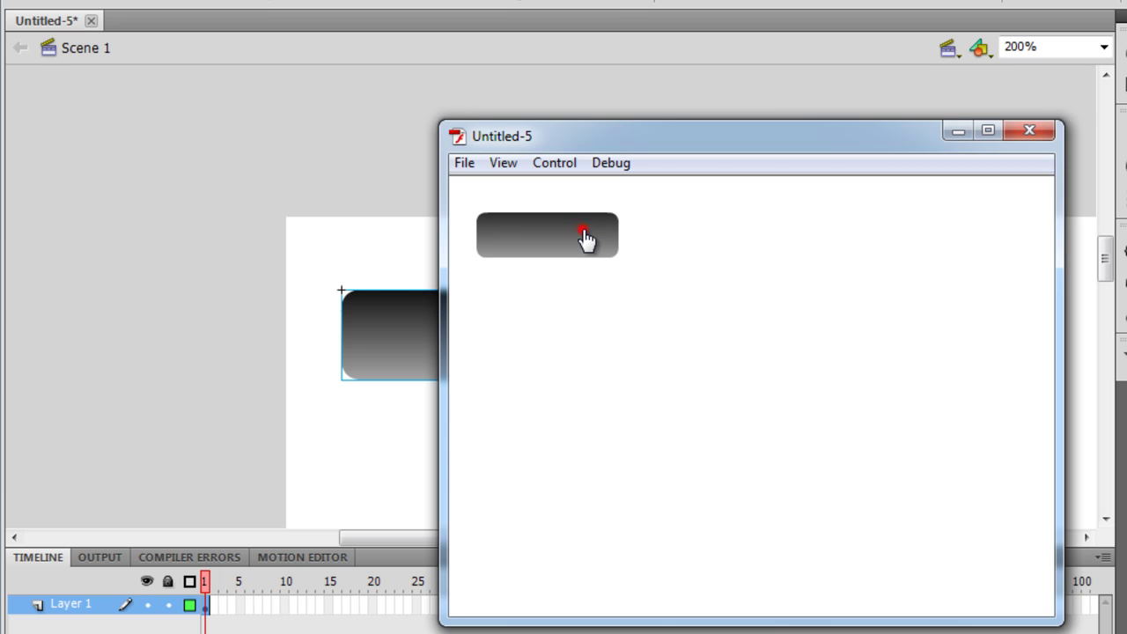
{"action": "left_click", "coordinate": [588, 252]}
{"action": "left_click", "coordinate": [577, 246]}
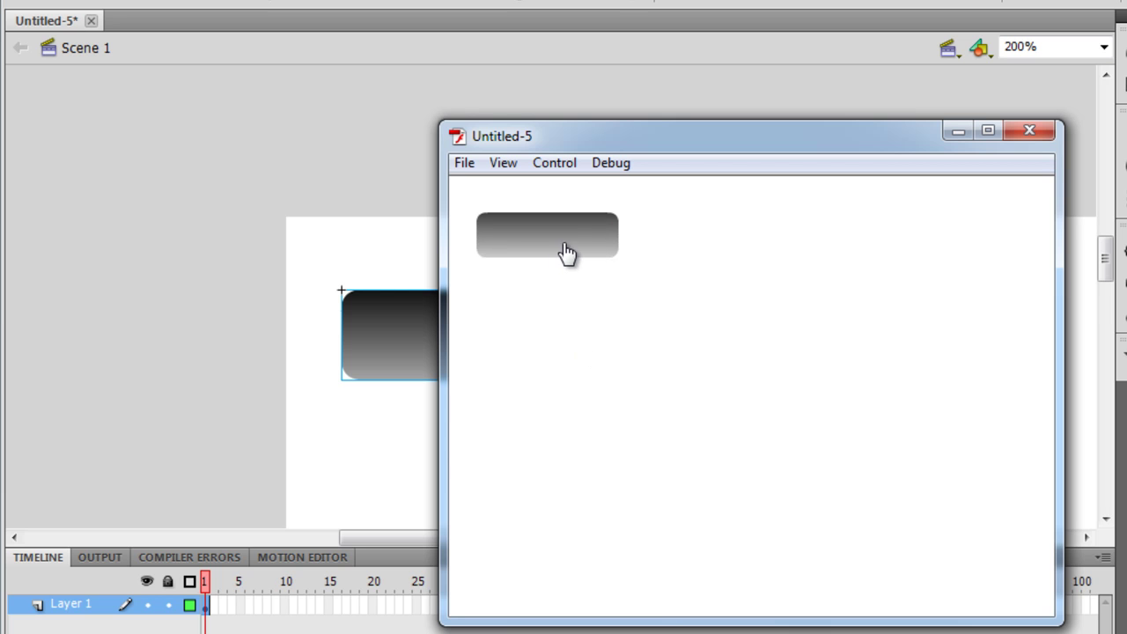
{"action": "left_click", "coordinate": [564, 245]}
{"action": "left_click", "coordinate": [582, 238]}
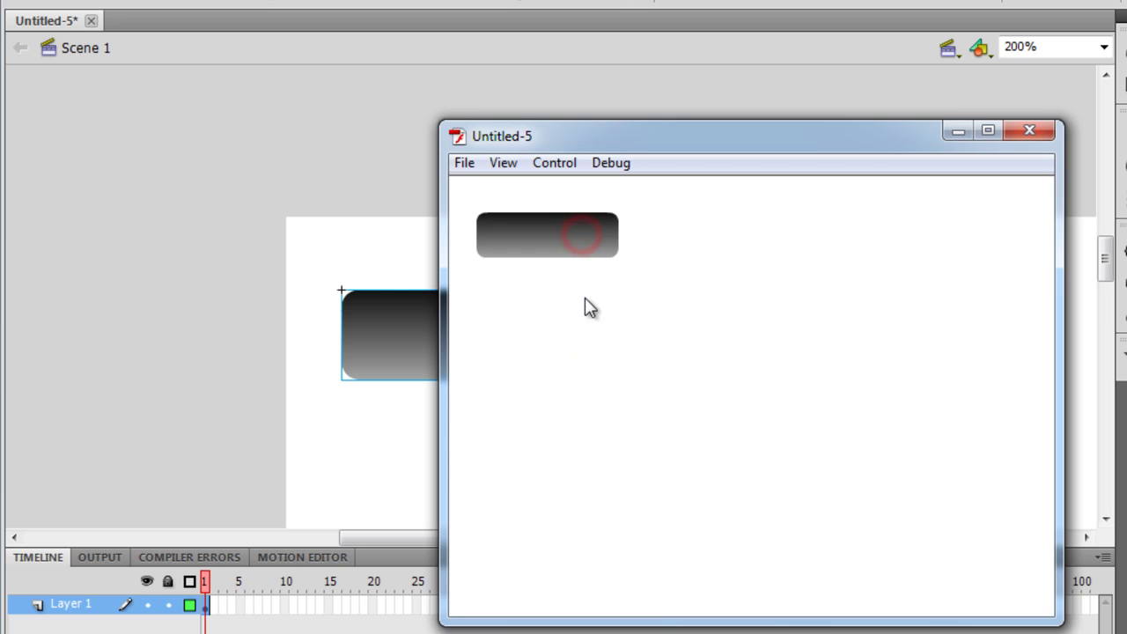
{"action": "left_click", "coordinate": [585, 243]}
{"action": "left_click", "coordinate": [583, 243]}
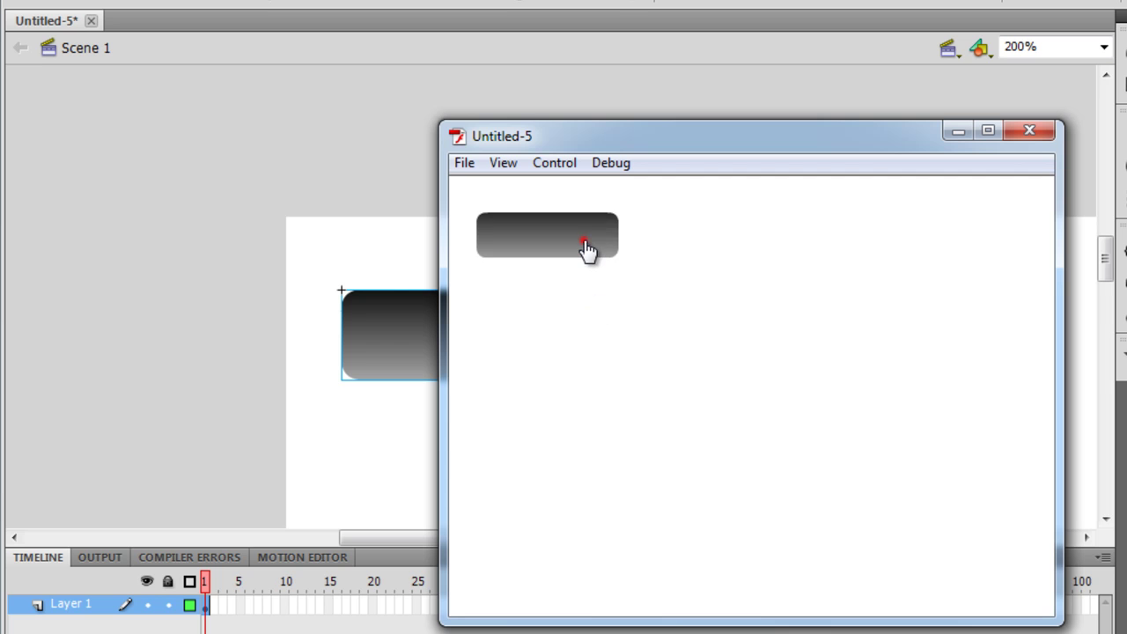
{"action": "left_click", "coordinate": [587, 245]}
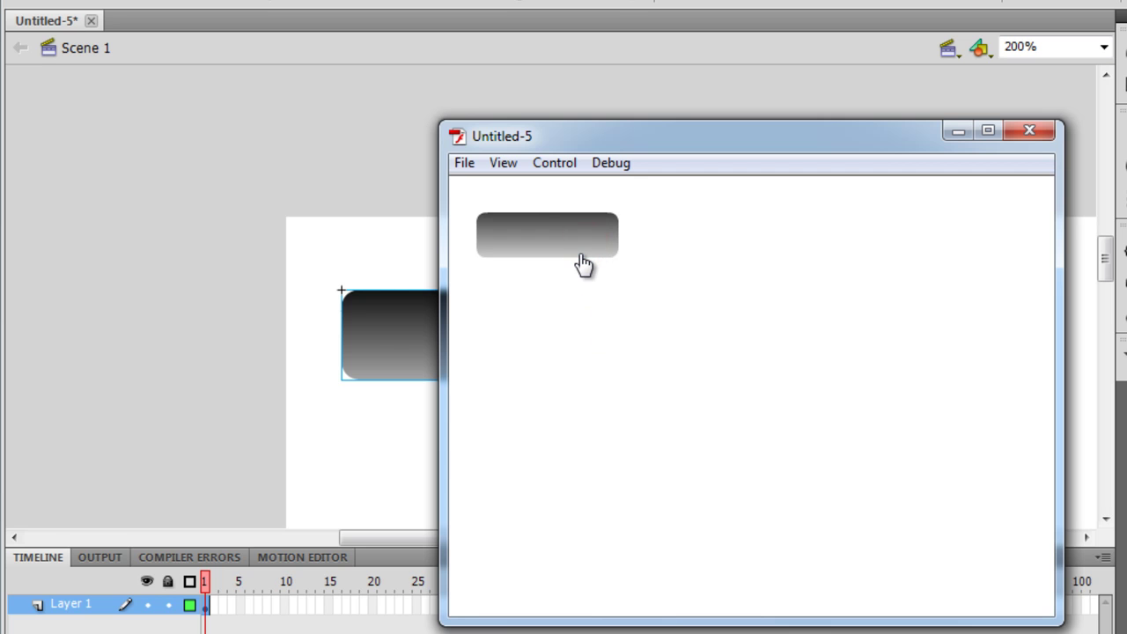
{"action": "left_click", "coordinate": [582, 248]}
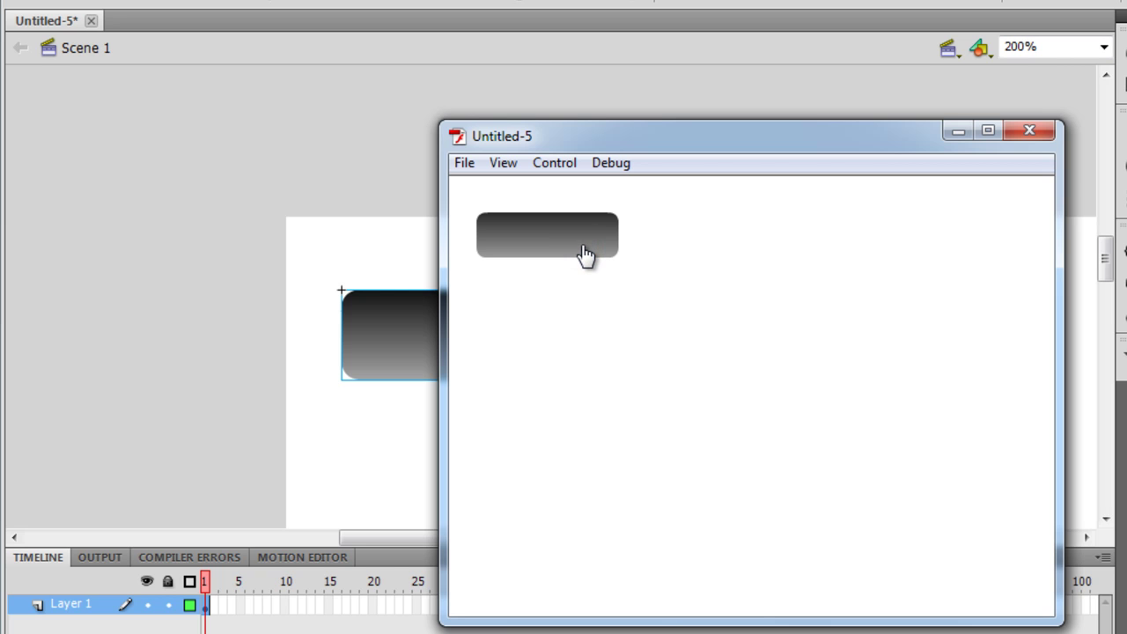
{"action": "left_click", "coordinate": [581, 247]}
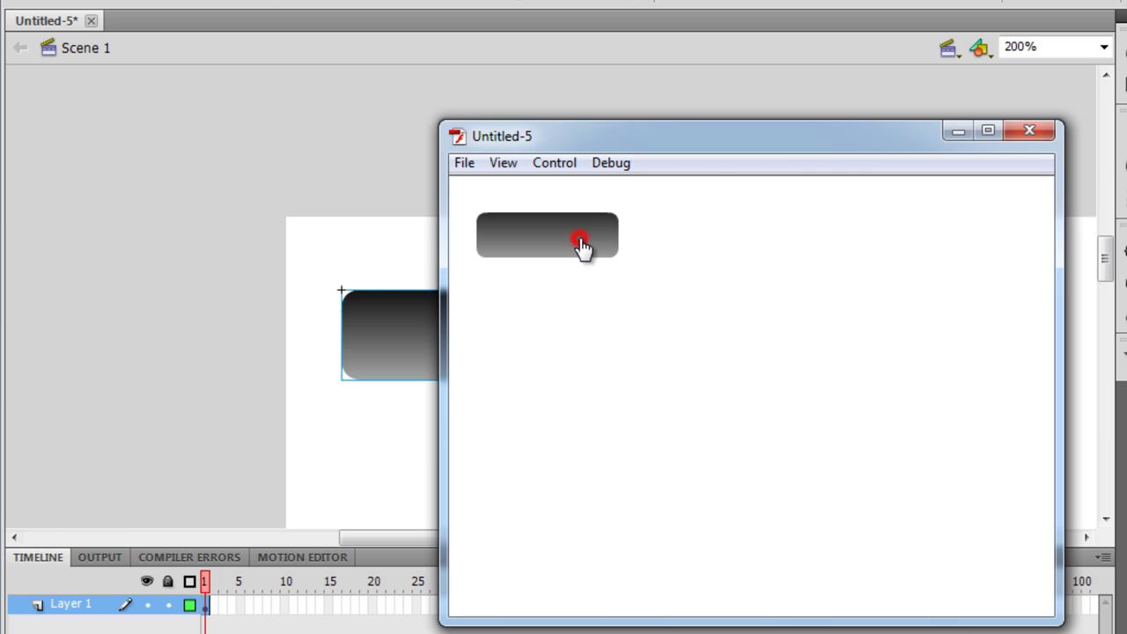
{"action": "left_click", "coordinate": [1047, 130]}
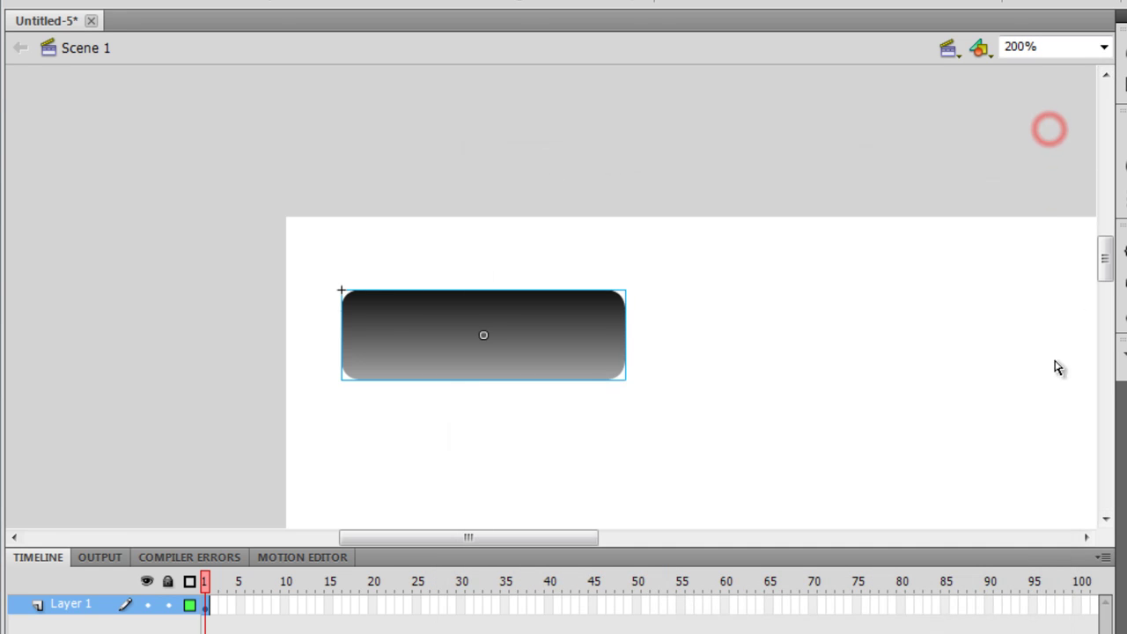
{"action": "left_click", "coordinate": [574, 366]}
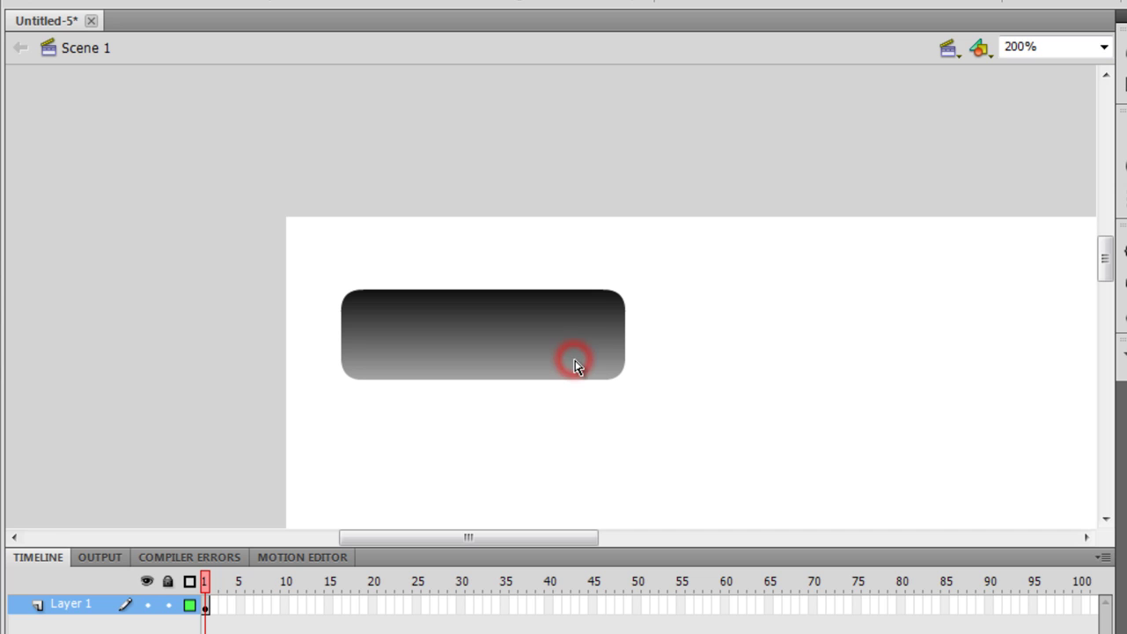
- Add a layer named 'label' in Symbol 1 and pick the Text tool on its first frame
{"action": "double_click", "coordinate": [549, 320]}
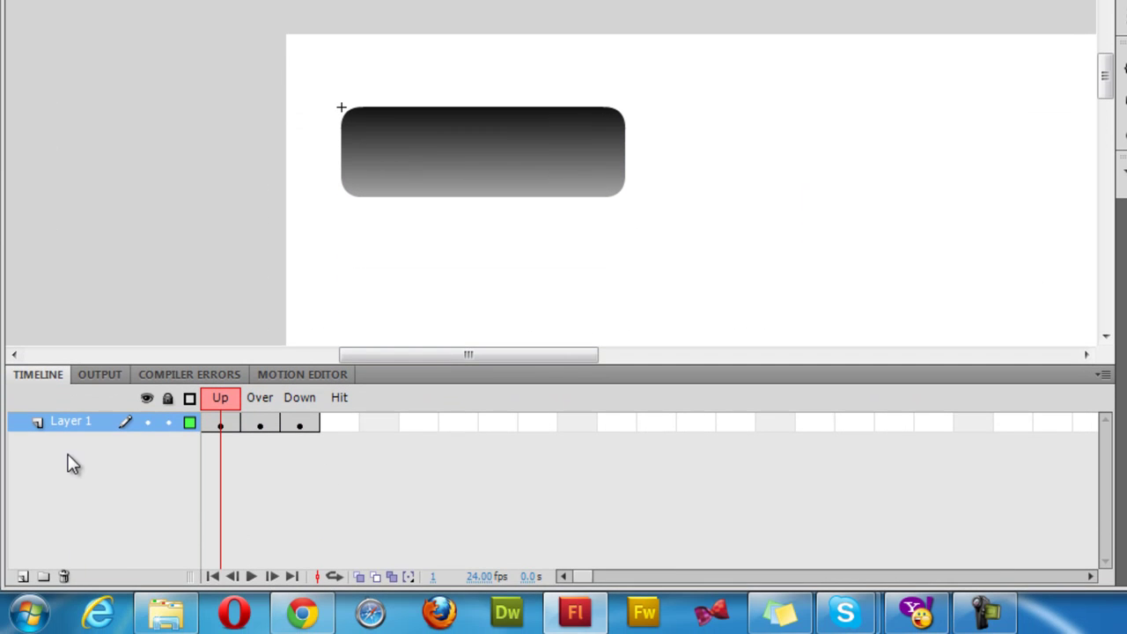
{"action": "left_click", "coordinate": [21, 576]}
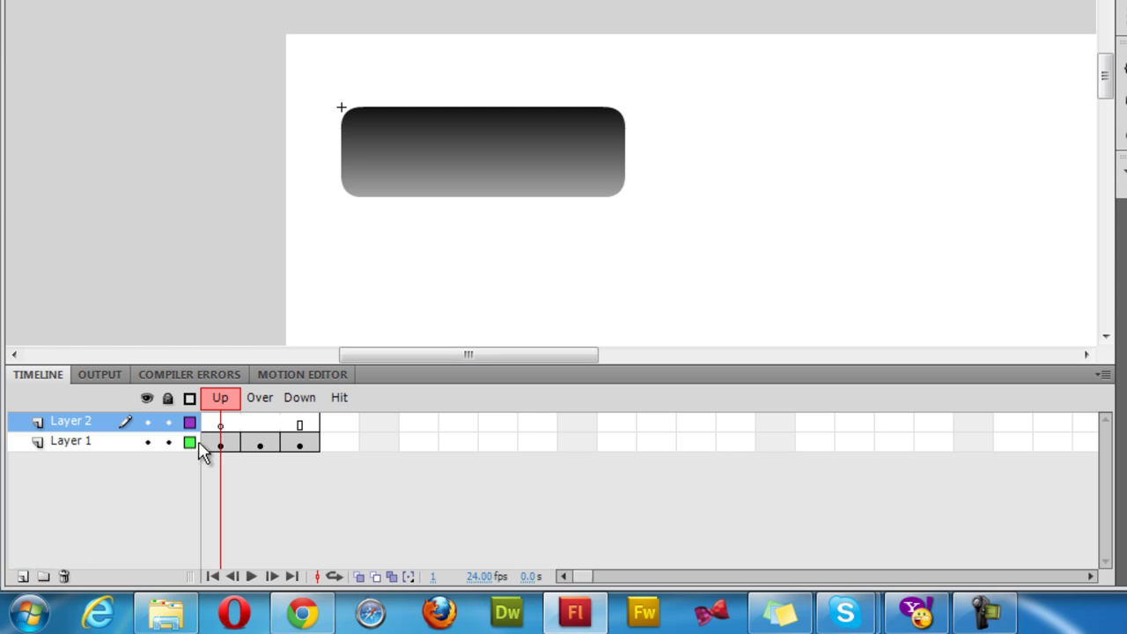
{"action": "double_click", "coordinate": [81, 422]}
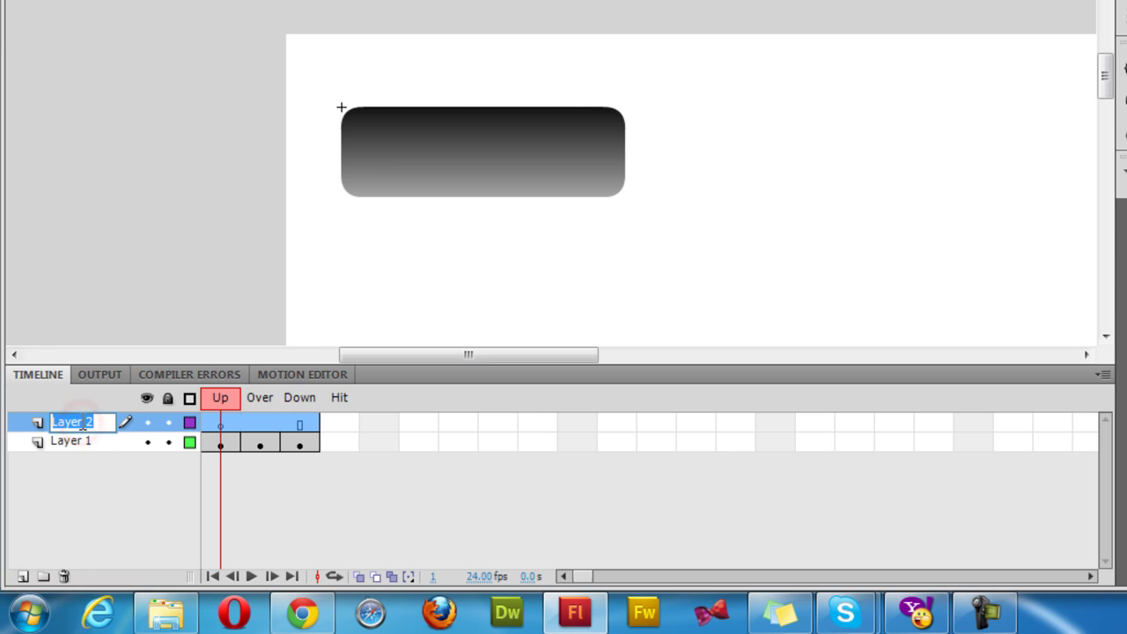
{"action": "type", "text": "label"}
{"action": "key", "text": "Return"}
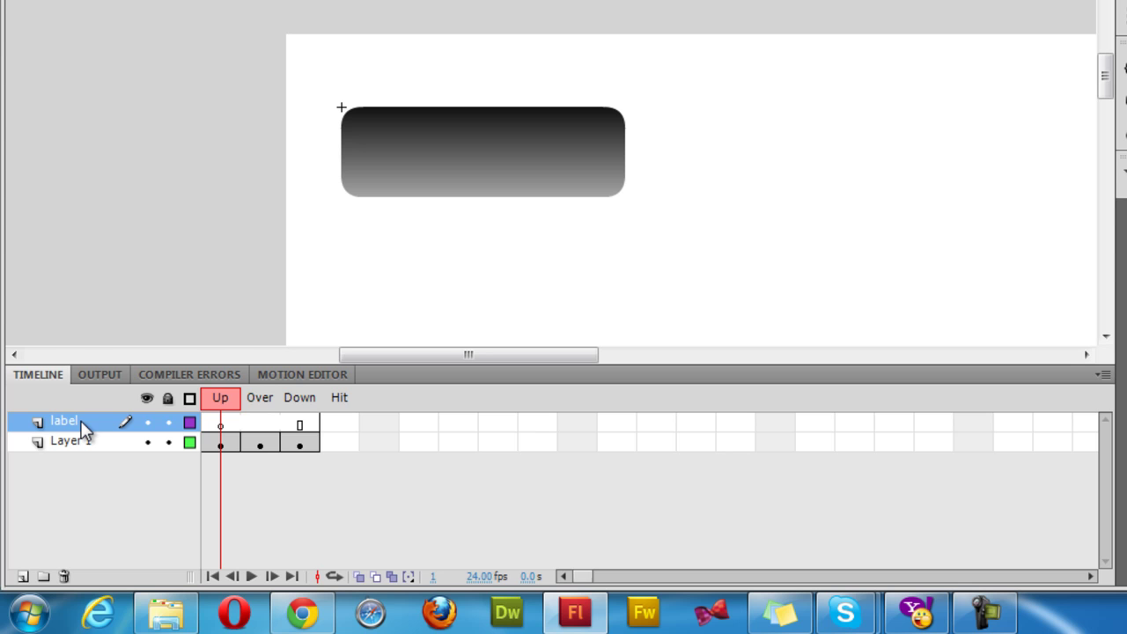
{"action": "left_click", "coordinate": [221, 424]}
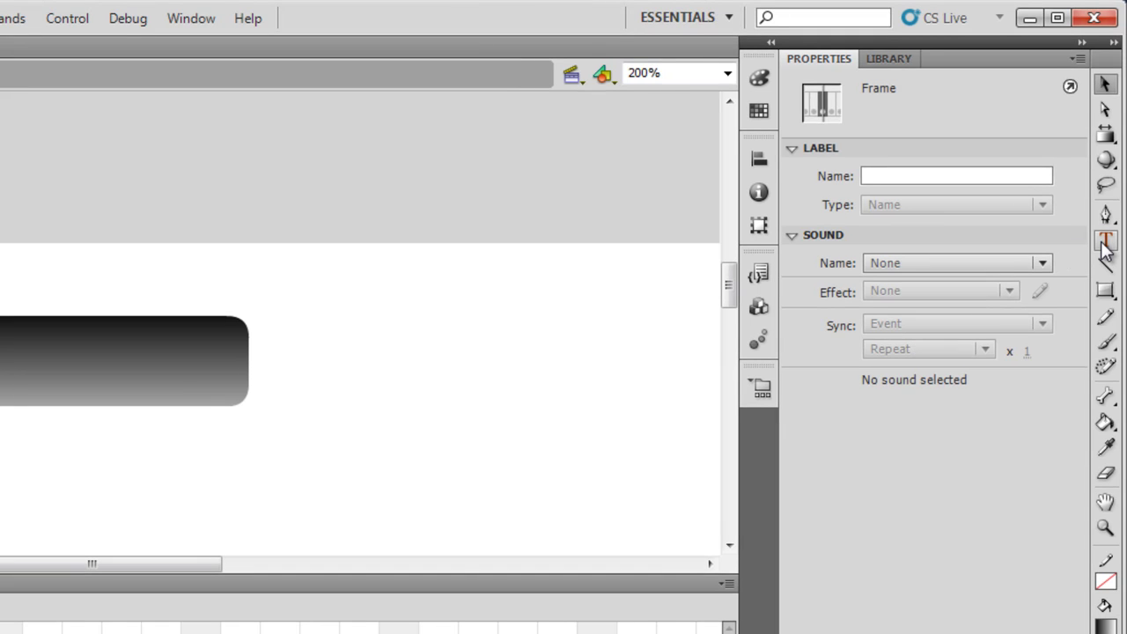
{"action": "left_click", "coordinate": [1105, 243]}
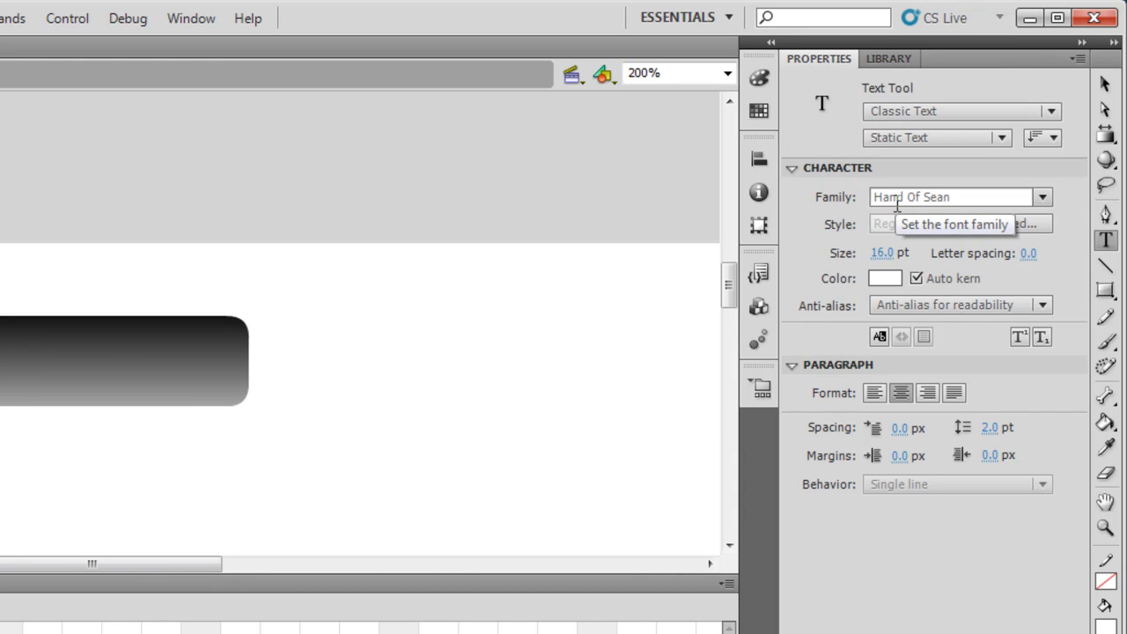
- Type a white 'Home' label on the button and centre it
{"action": "left_click", "coordinate": [895, 280]}
{"action": "left_click", "coordinate": [800, 406]}
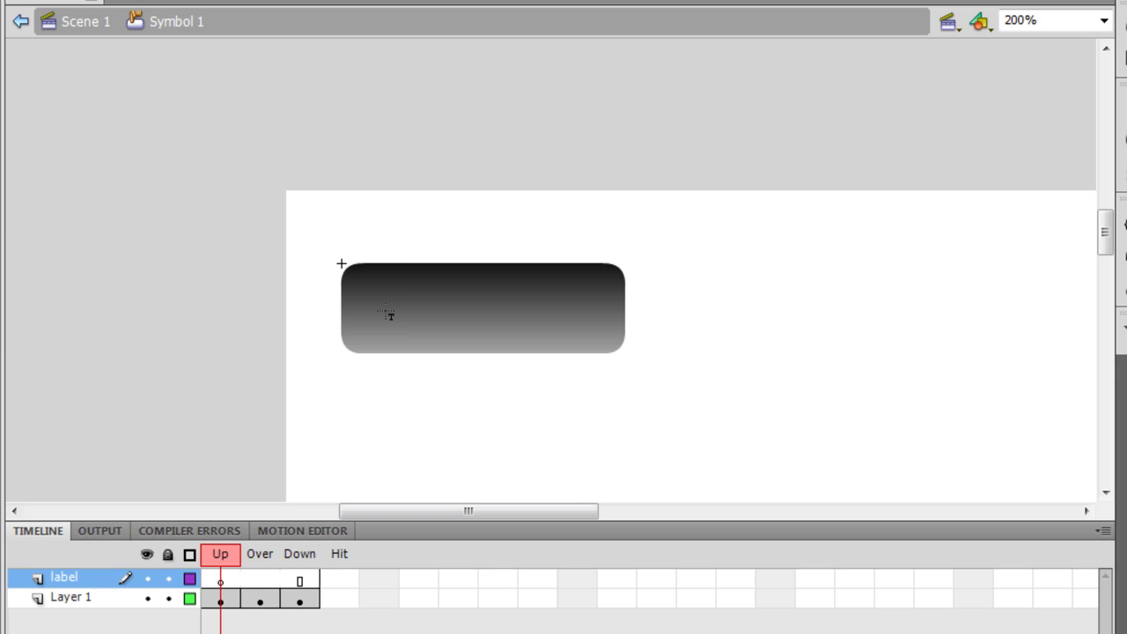
{"action": "left_click", "coordinate": [385, 311]}
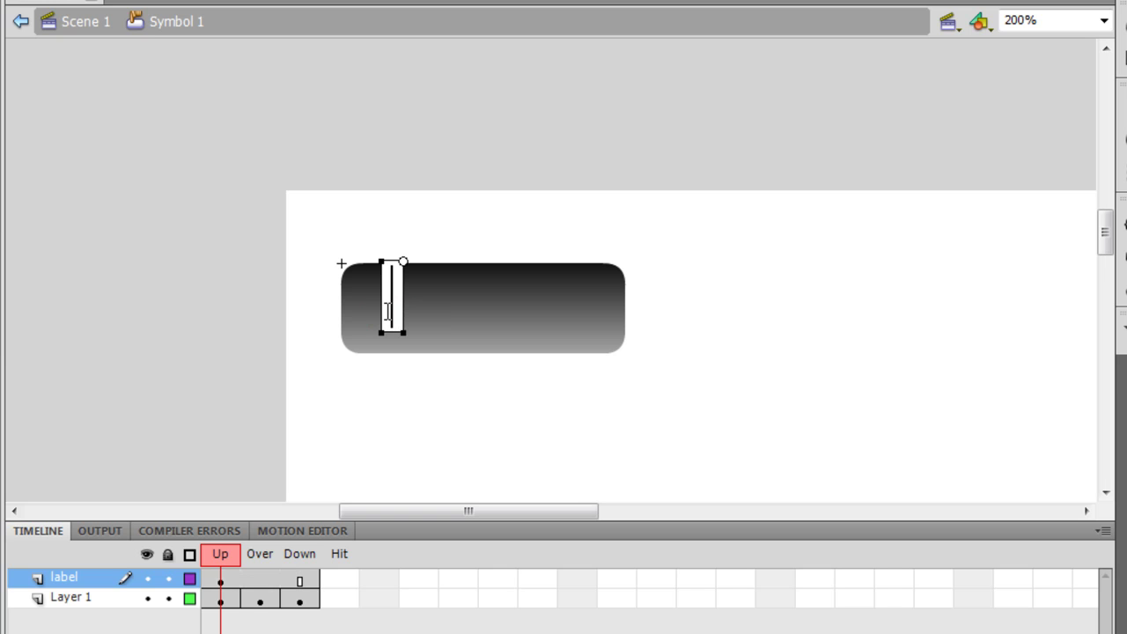
{"action": "type", "text": "home"}
{"action": "key", "text": "BackSpace"}
{"action": "key", "text": "BackSpace"}
{"action": "key", "text": "BackSpace"}
{"action": "key", "text": "BackSpace"}
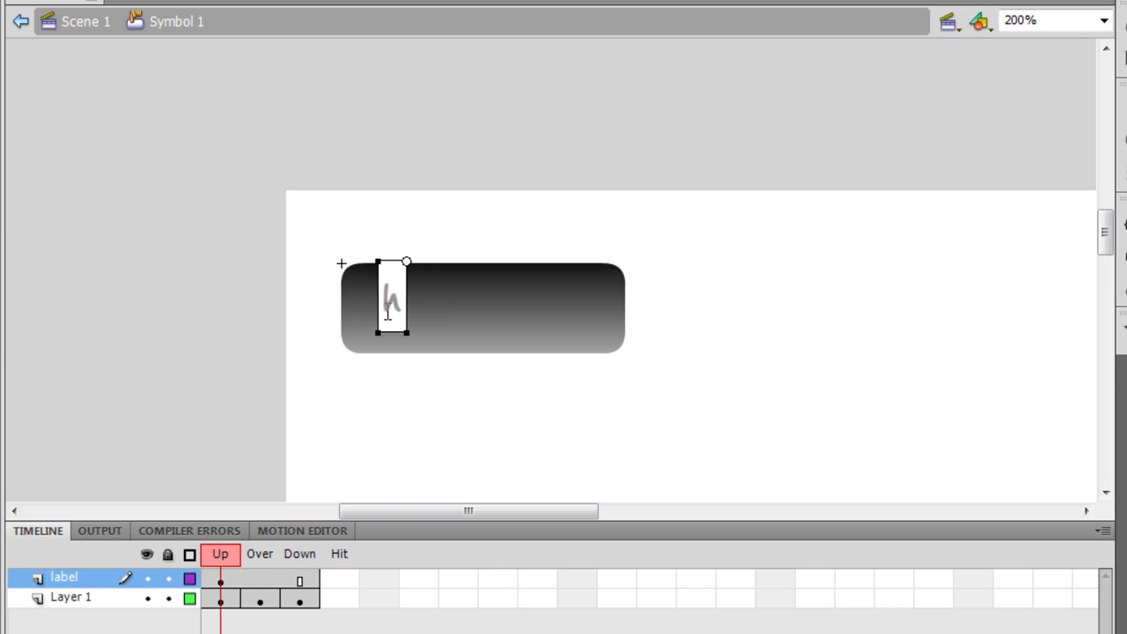
{"action": "type", "text": "Home"}
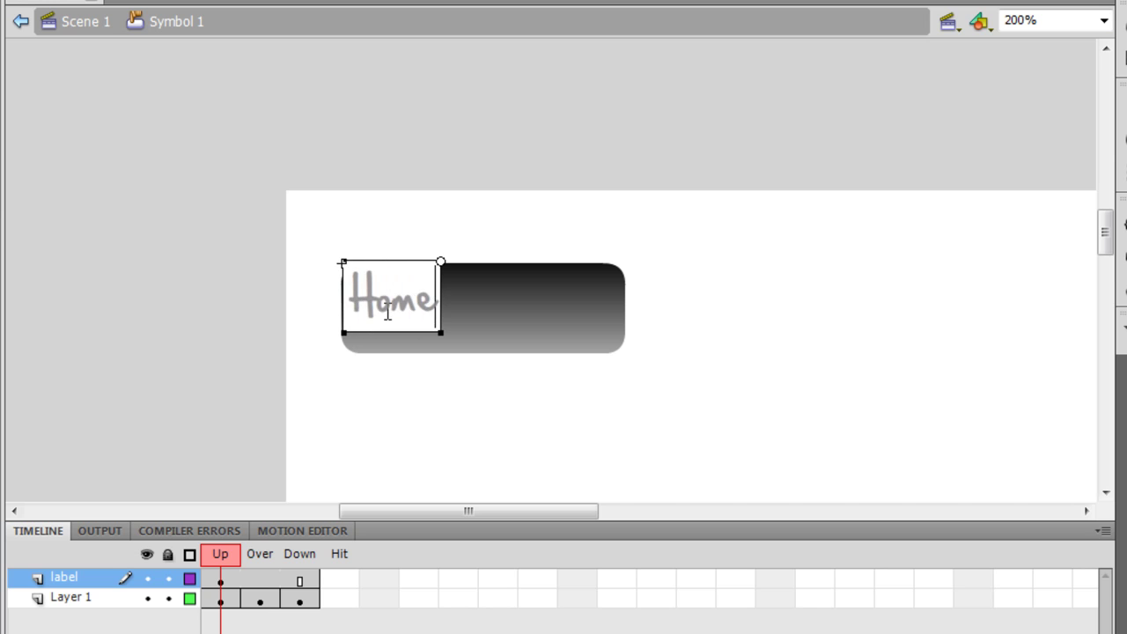
{"action": "key", "text": "Escape"}
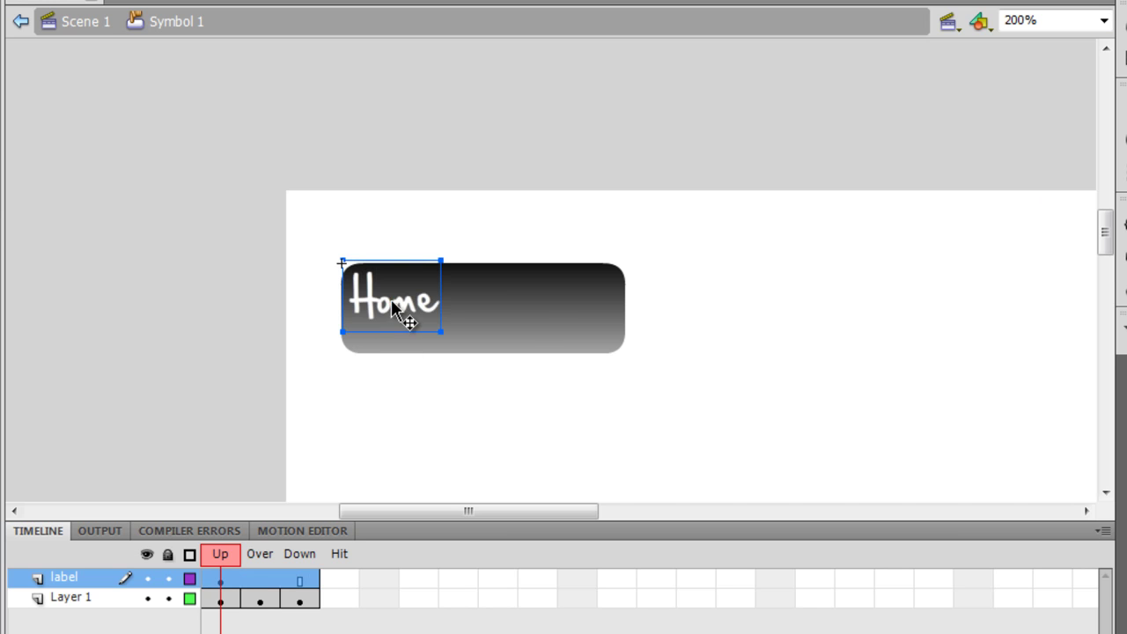
{"action": "mouse_move", "coordinate": [410, 320]}
{"action": "left_mouse_down"}
{"action": "mouse_move", "coordinate": [512, 317]}
{"action": "mouse_move", "coordinate": [460, 308]}
{"action": "mouse_move", "coordinate": [478, 307]}
{"action": "left_mouse_up"}
{"action": "left_click", "coordinate": [487, 372]}
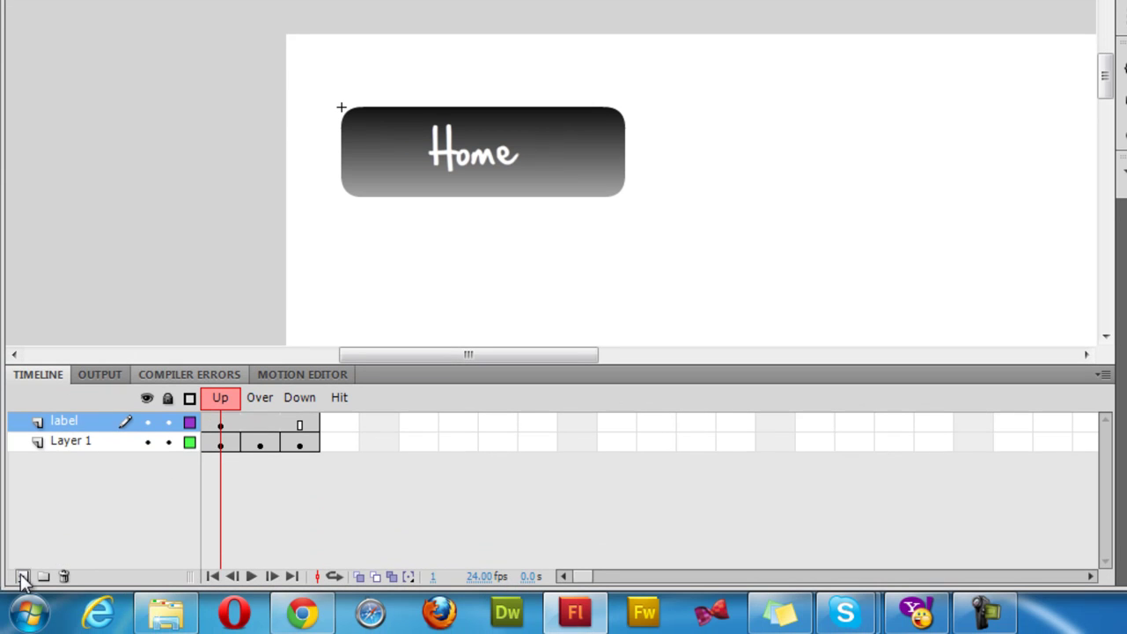
- Add a layer named 'click' and select its Down-state frame
{"action": "left_click", "coordinate": [22, 576]}
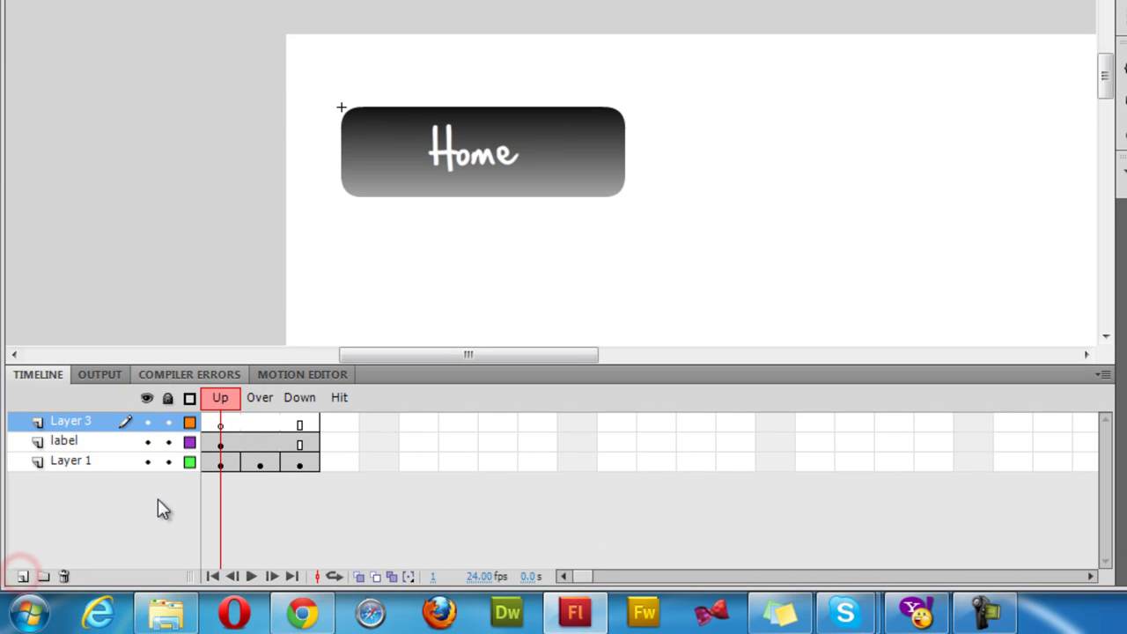
{"action": "left_click_drag", "start_coordinate": [219, 404], "coordinate": [298, 397]}
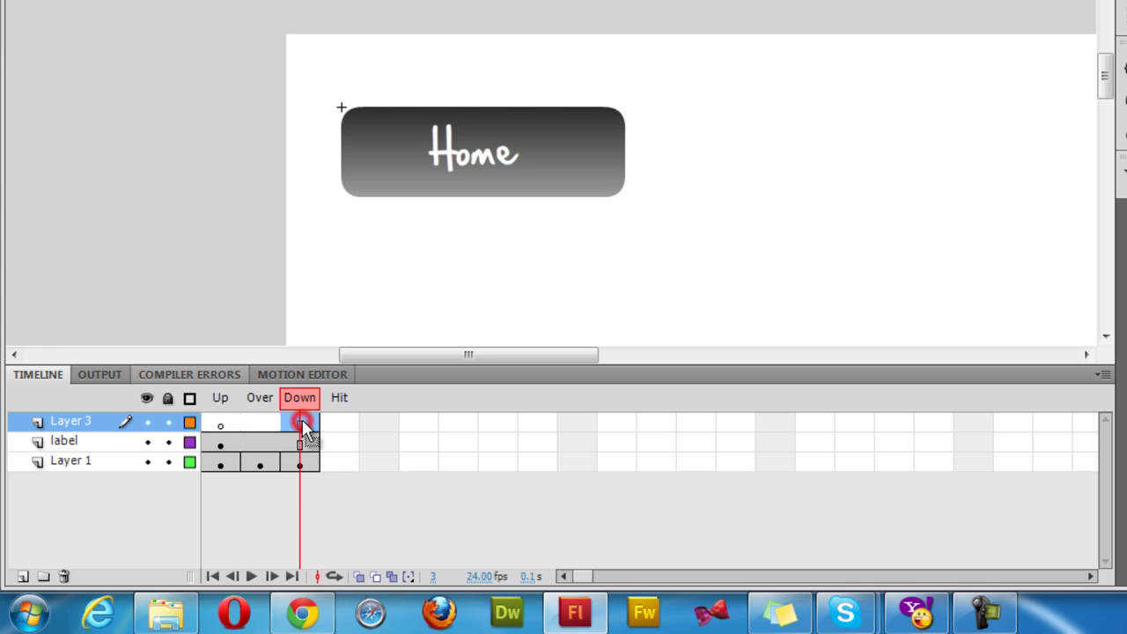
{"action": "double_click", "coordinate": [66, 419]}
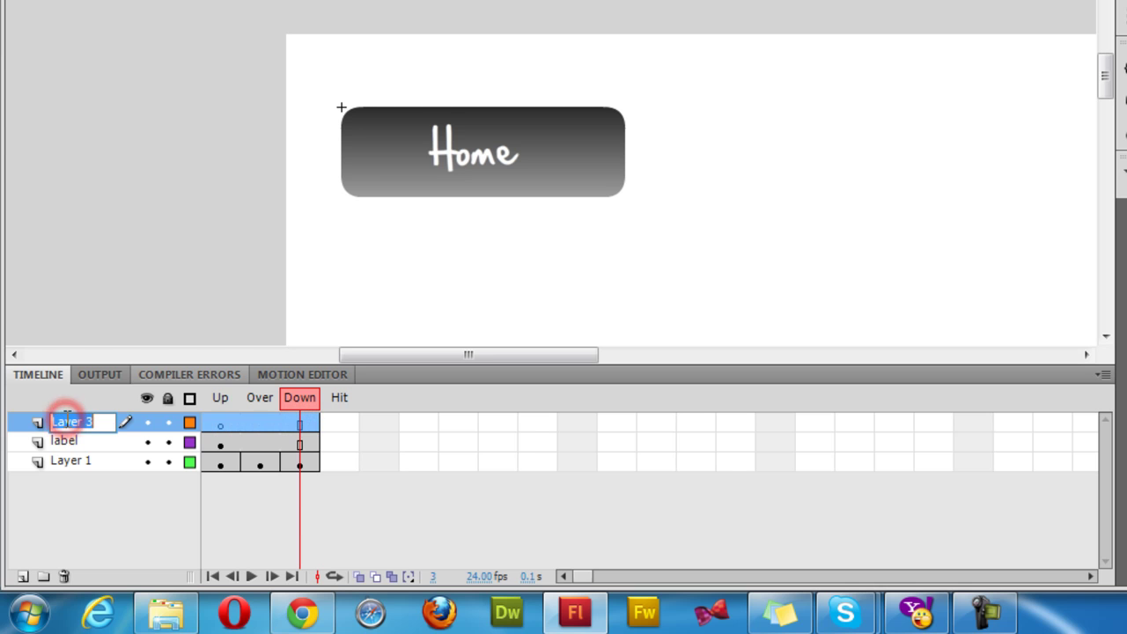
{"action": "type", "text": "di"}
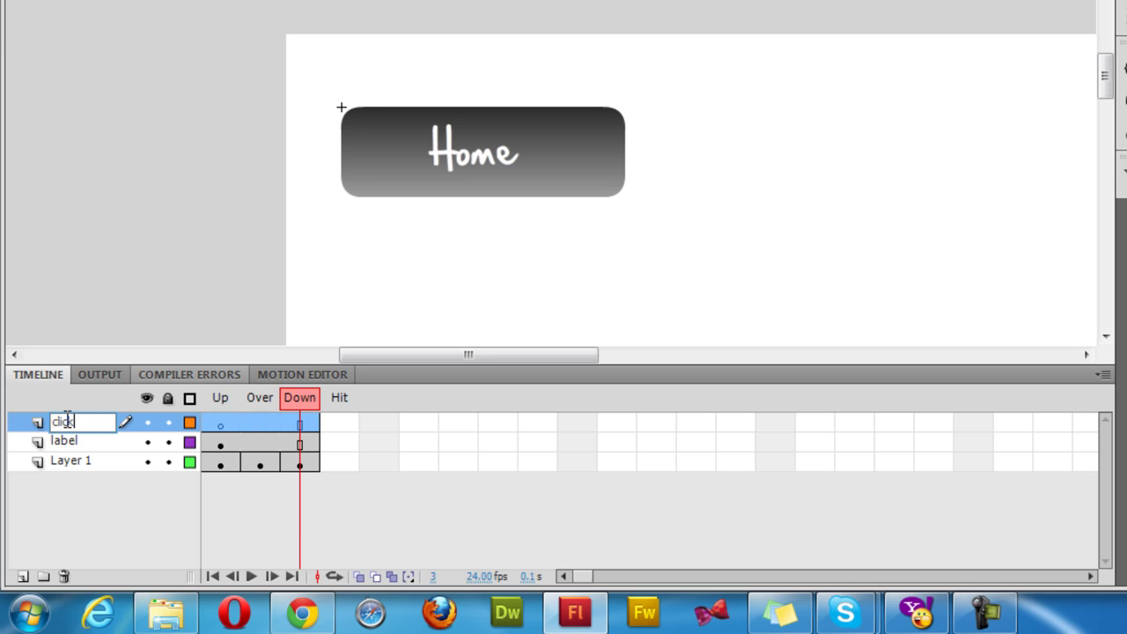
{"action": "type", "text": "ick"}
{"action": "key", "text": "Return"}
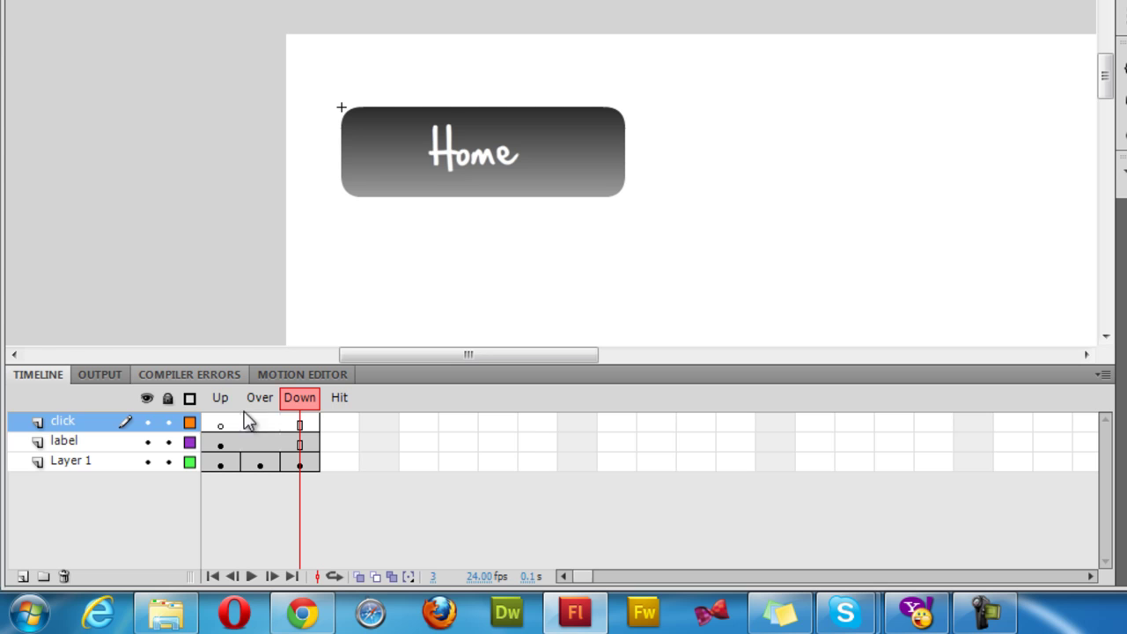
{"action": "left_click", "coordinate": [300, 425]}
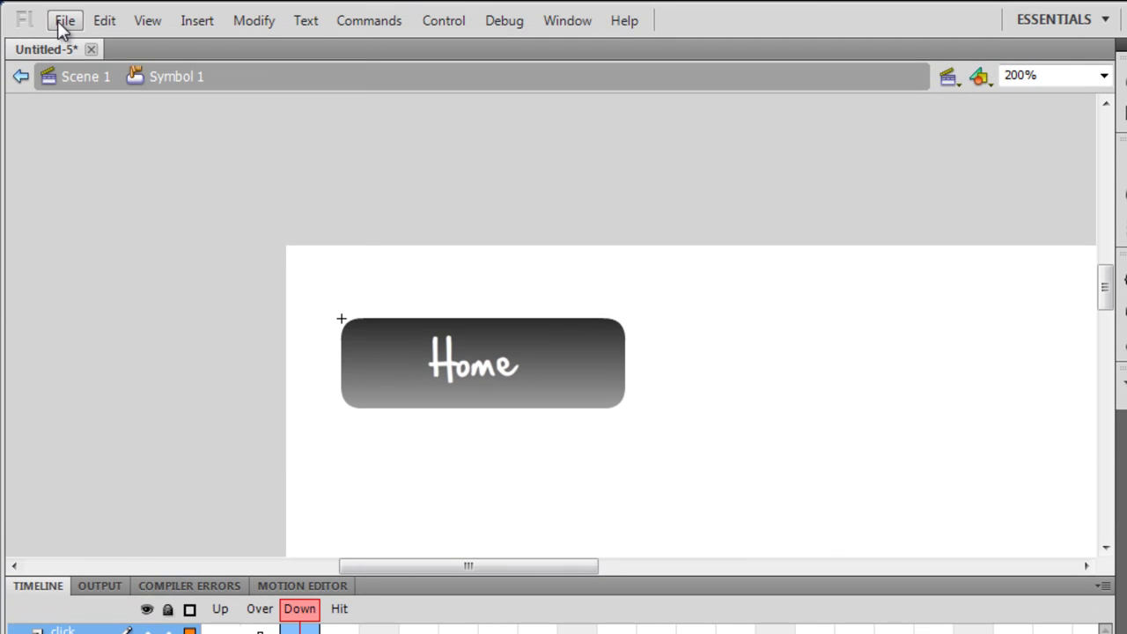
- Import CLICK.wav from the Desktop using Import to Stage
{"action": "left_click", "coordinate": [57, 21]}
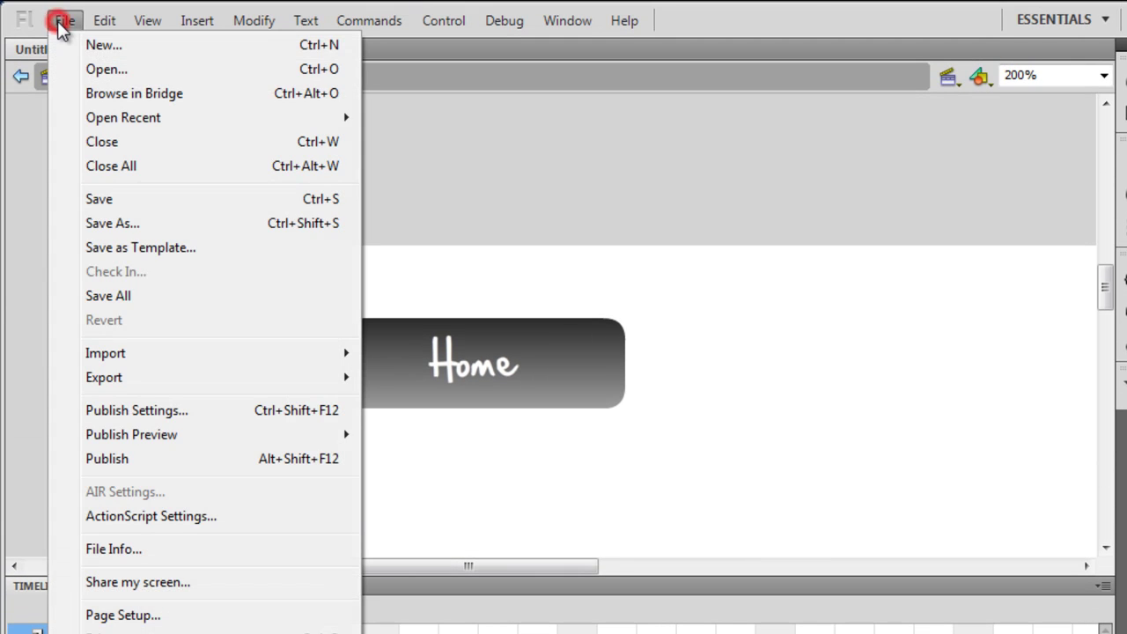
{"action": "mouse_move", "coordinate": [222, 362]}
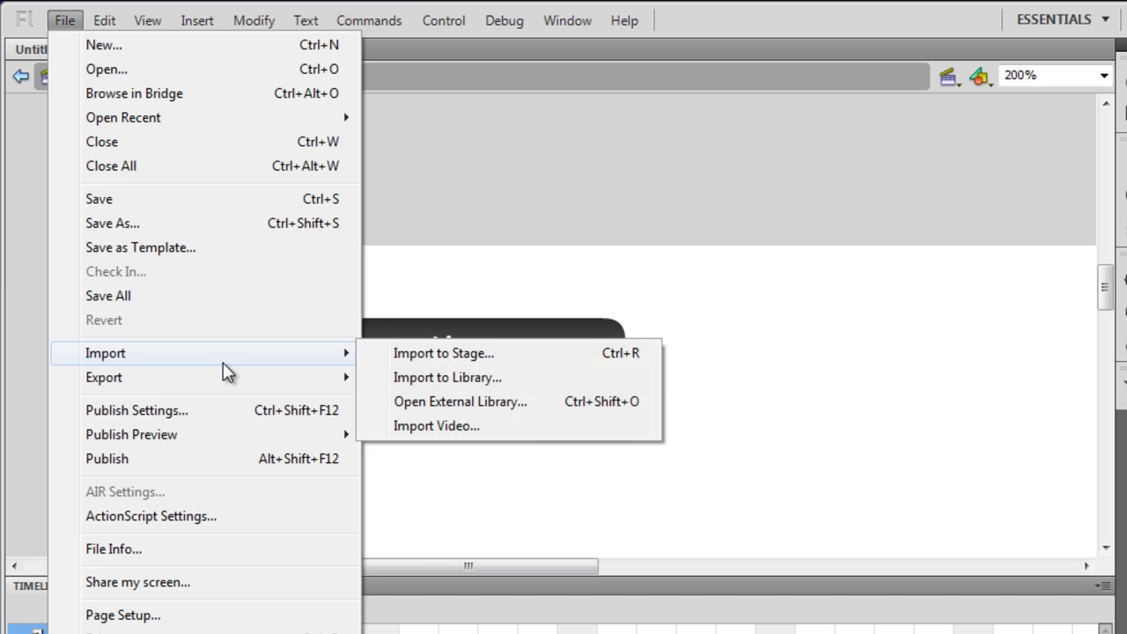
{"action": "left_click", "coordinate": [442, 356]}
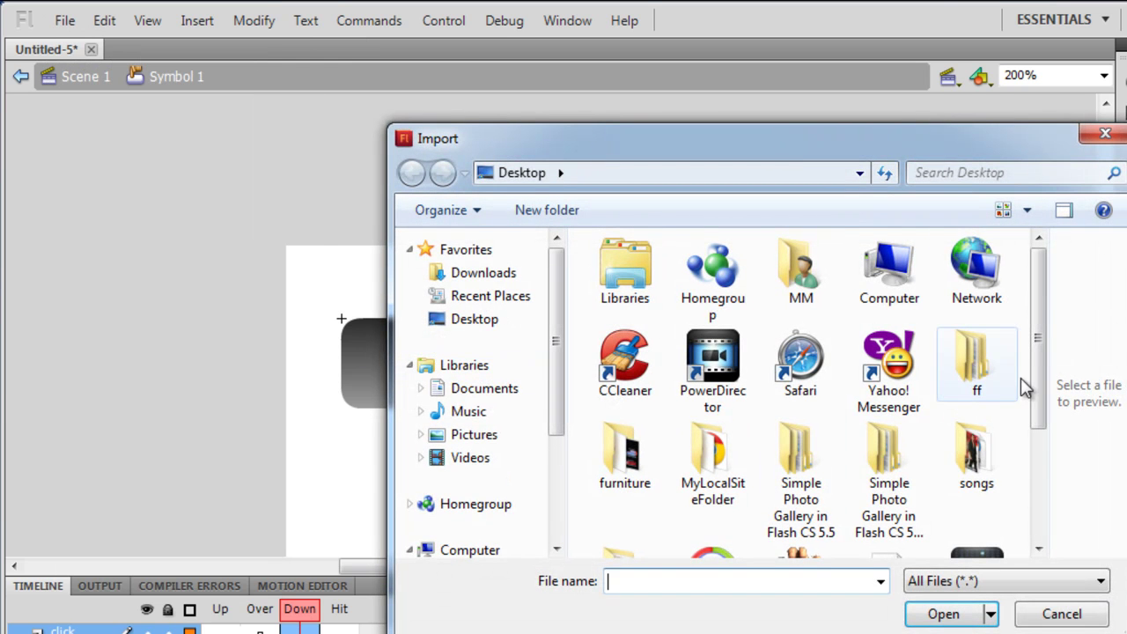
{"action": "left_click_drag", "start_coordinate": [1038, 352], "coordinate": [1020, 467]}
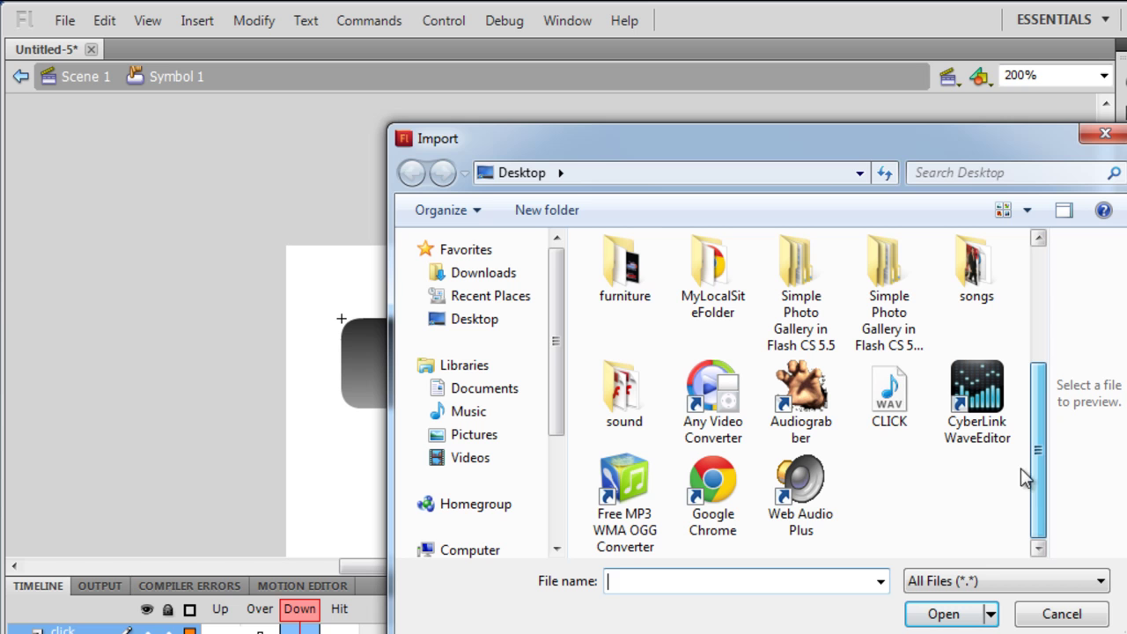
{"action": "double_click", "coordinate": [900, 386]}
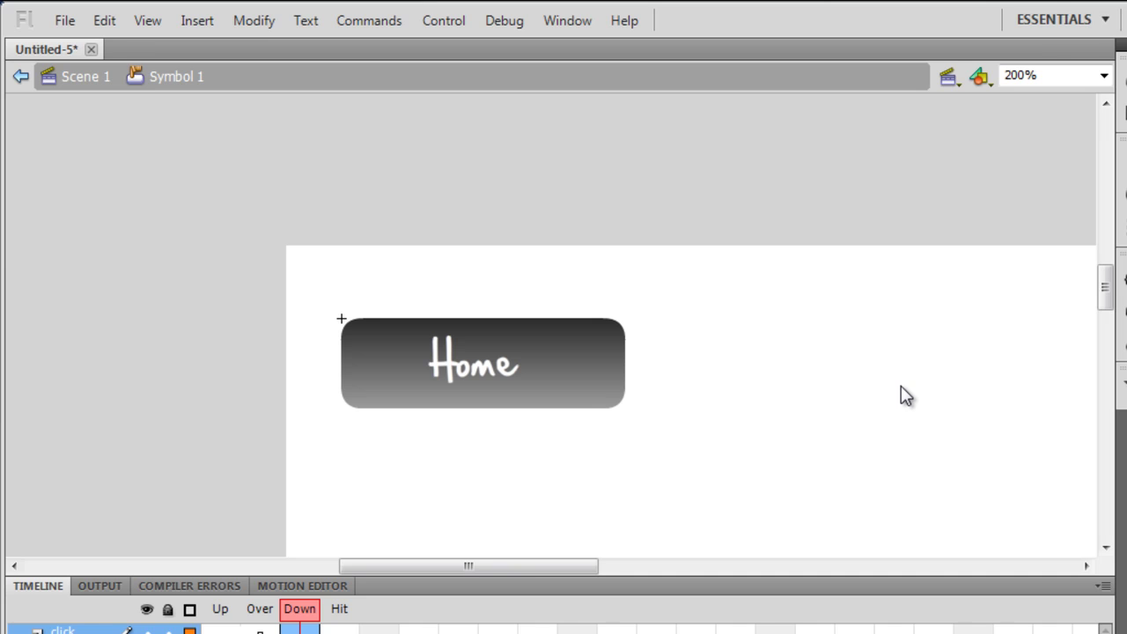
- Drag CLICK.wav from the library into the click layer's Down frame of the button
{"action": "left_click", "coordinate": [906, 61]}
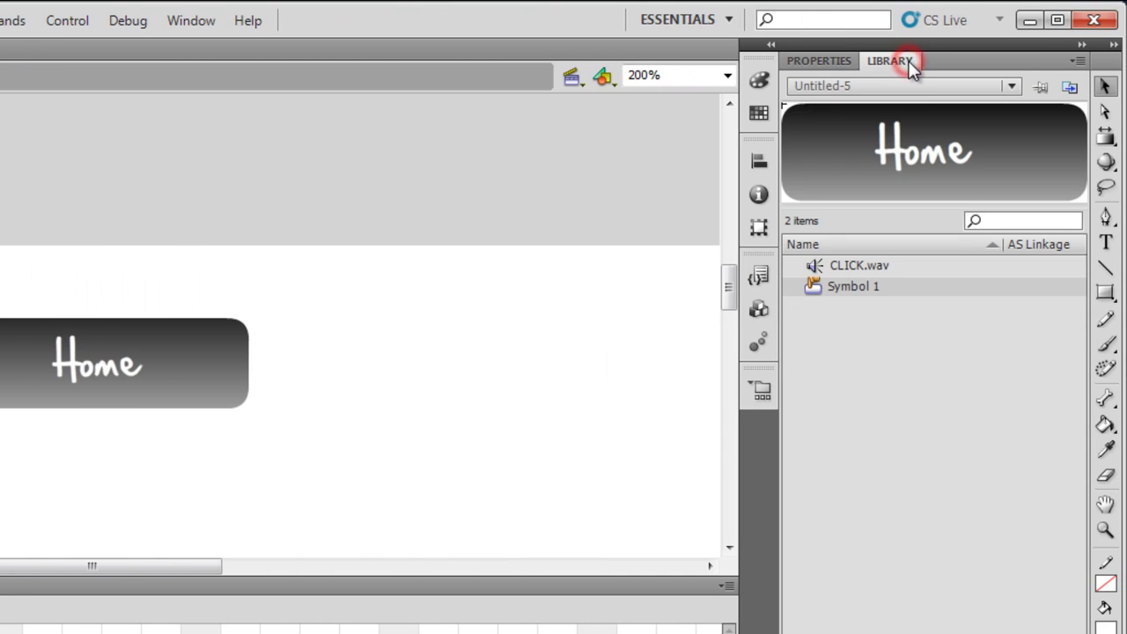
{"action": "left_click", "coordinate": [880, 264]}
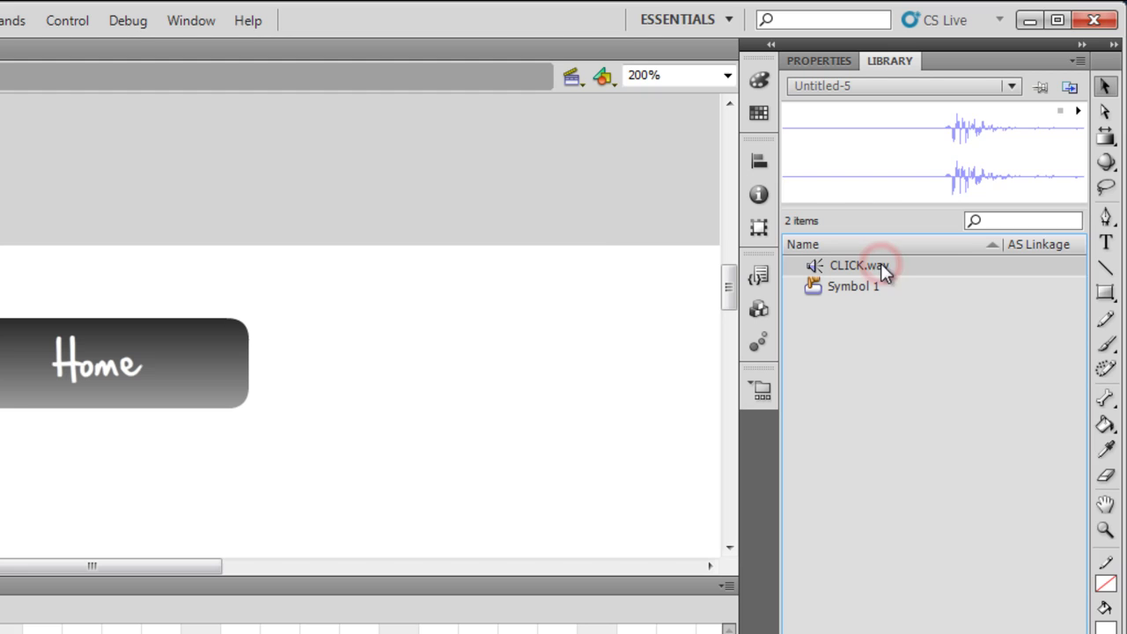
{"action": "left_click_drag", "start_coordinate": [880, 264], "coordinate": [284, 412]}
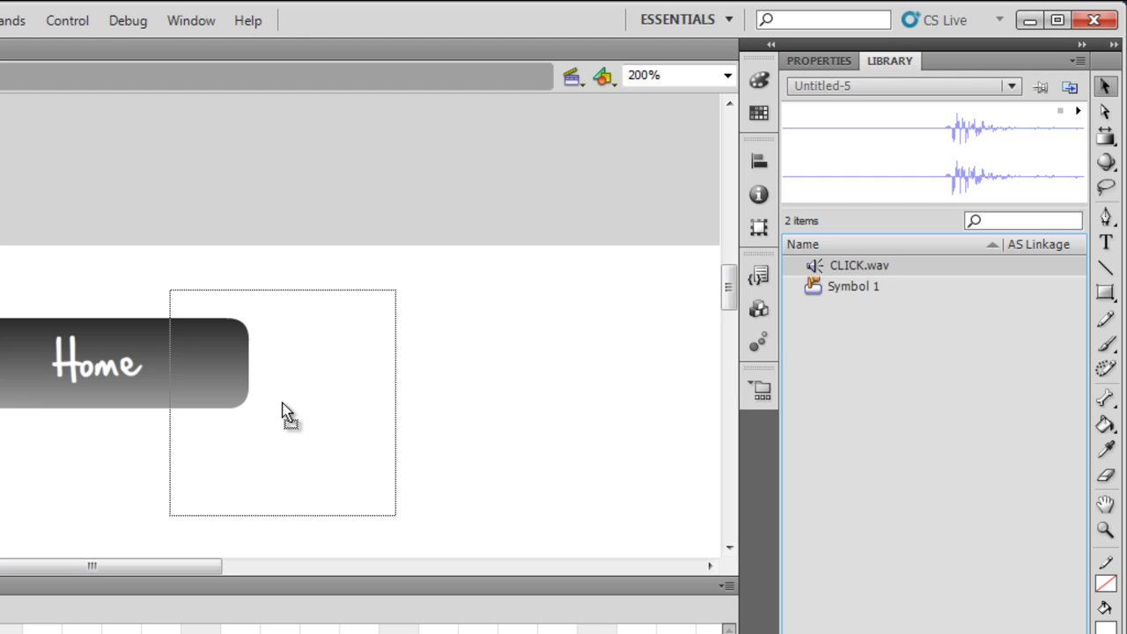
{"action": "left_click_drag", "start_coordinate": [282, 407], "coordinate": [261, 403]}
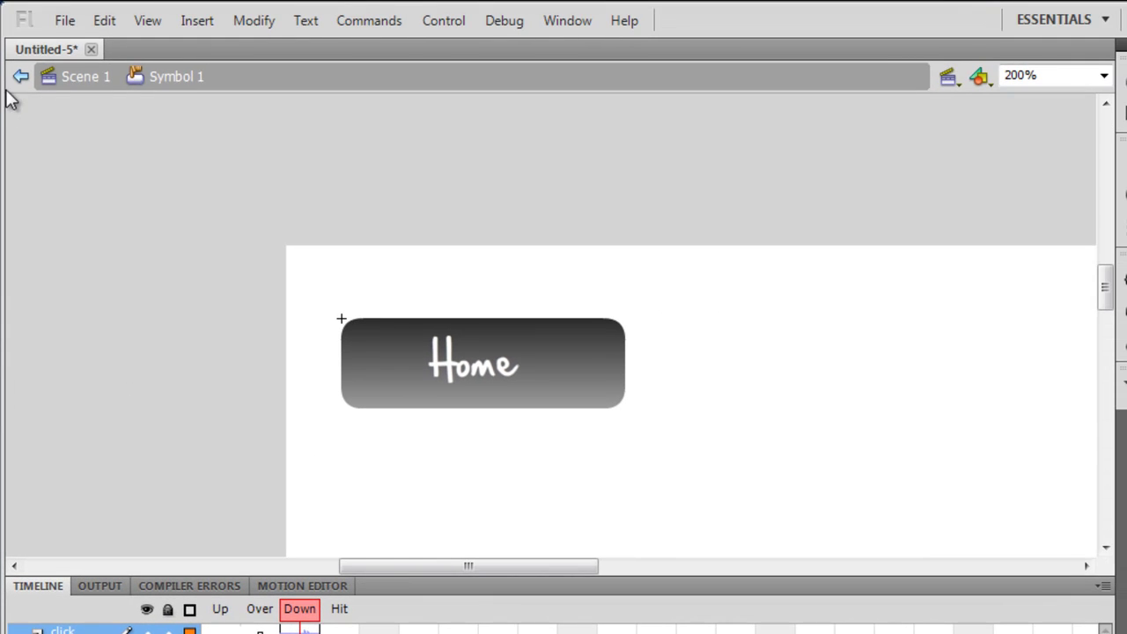
- Return to Scene 1 and test-play the movie, clicking Home repeatedly to check its states and sound
{"action": "left_click", "coordinate": [14, 80]}
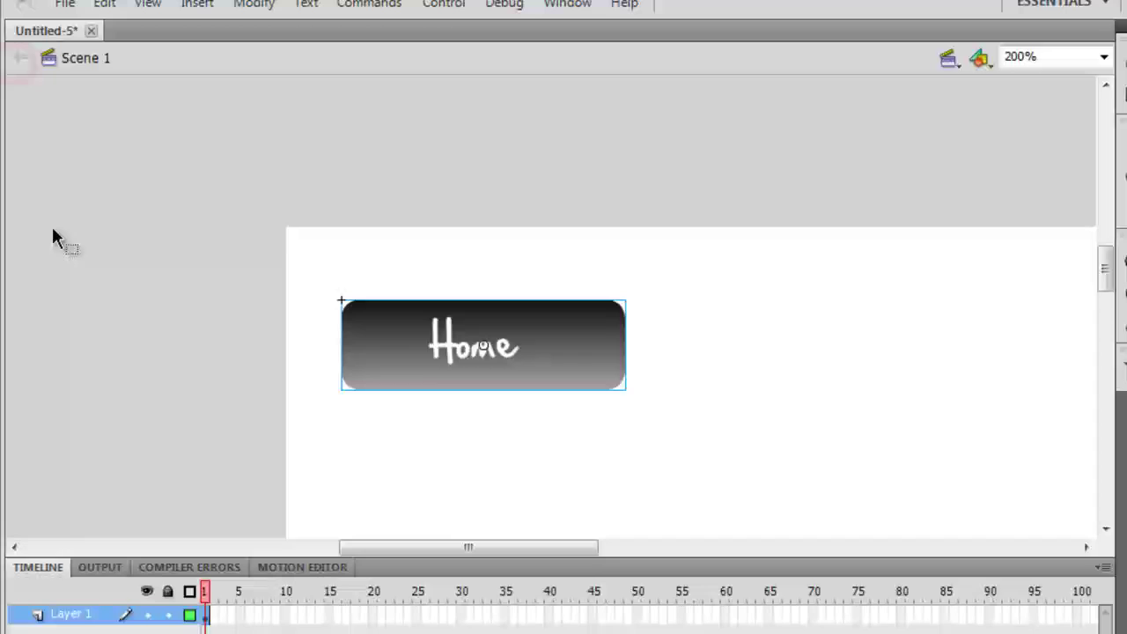
{"action": "key", "text": "ctrl+Return"}
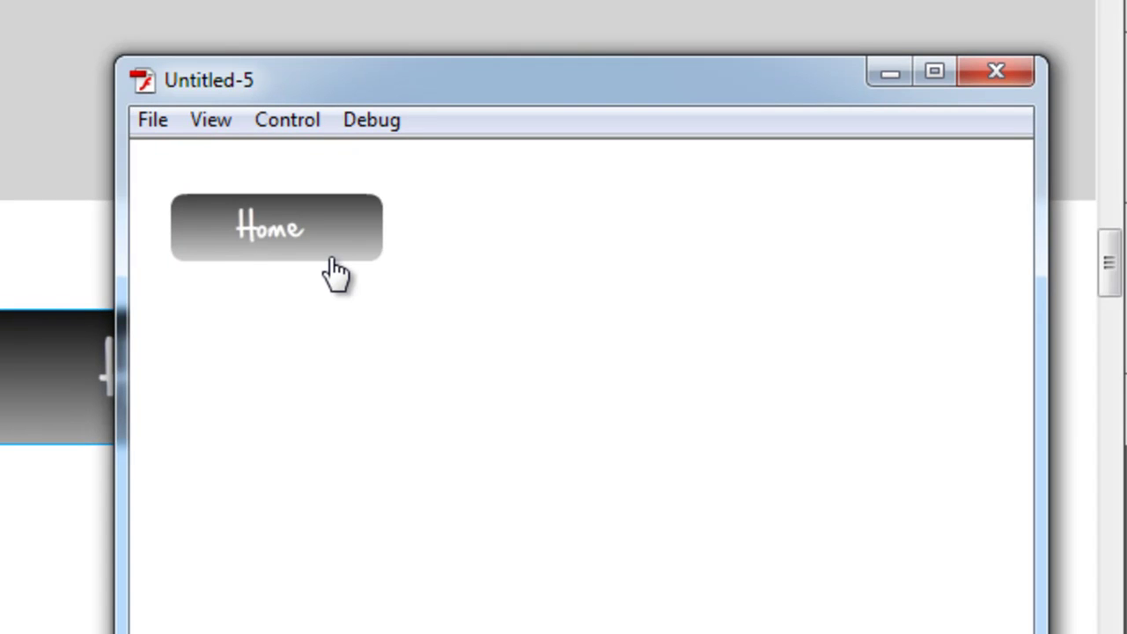
{"action": "left_click", "coordinate": [337, 253]}
{"action": "left_click", "coordinate": [332, 244]}
{"action": "left_click", "coordinate": [342, 245]}
{"action": "left_click", "coordinate": [339, 244]}
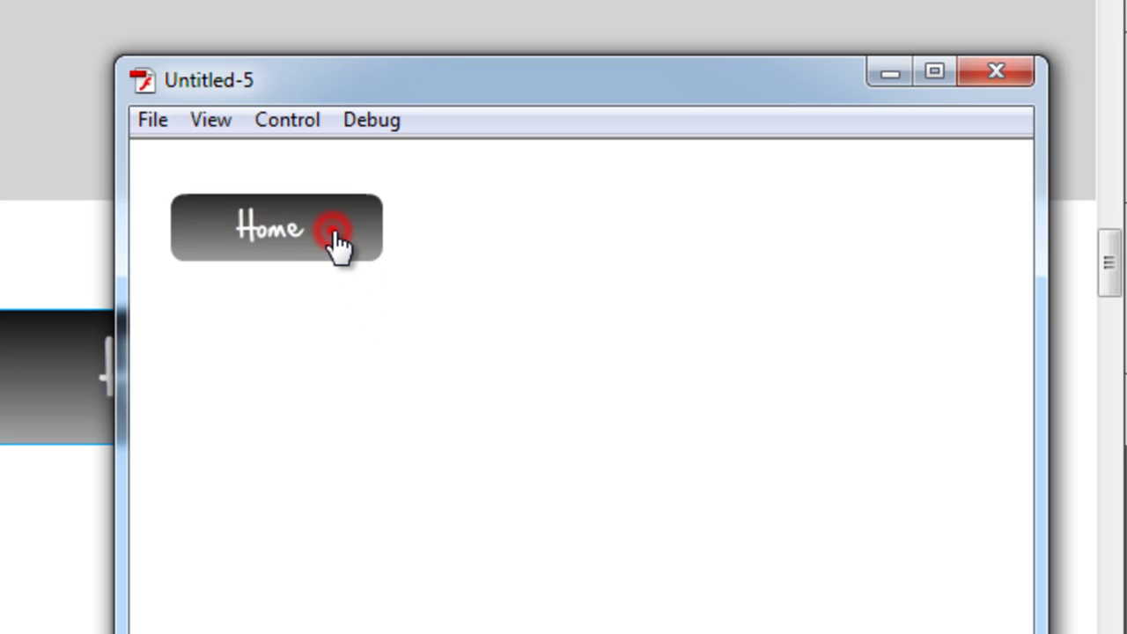
- Close the test player and set the stage zoom to 100%
{"action": "left_click", "coordinate": [994, 71]}
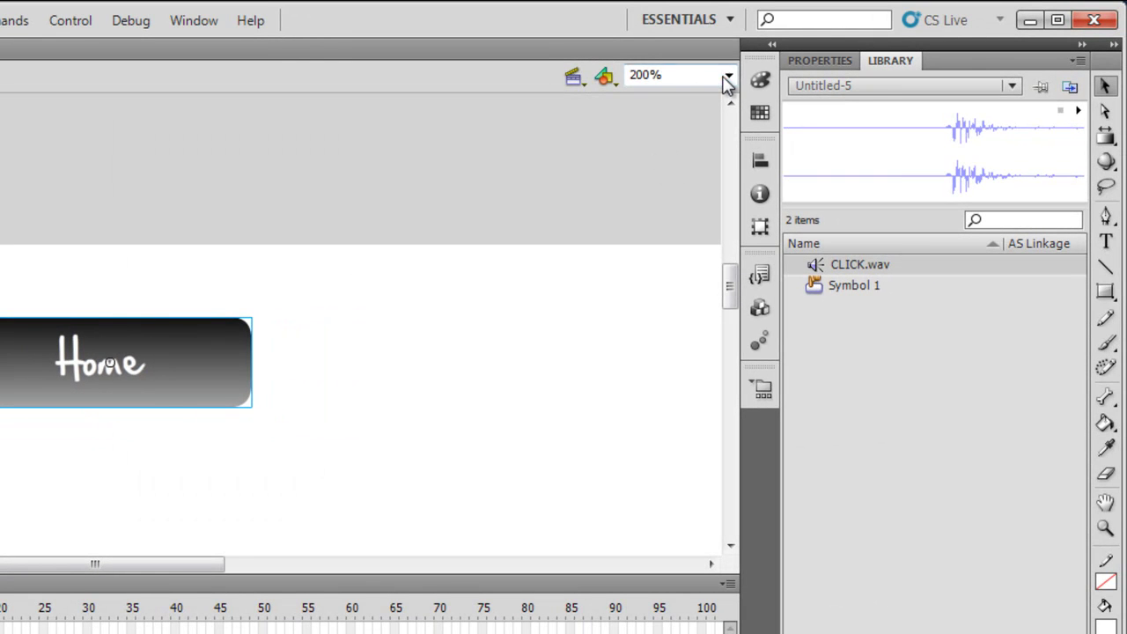
{"action": "left_click", "coordinate": [727, 78]}
{"action": "left_click", "coordinate": [698, 168]}
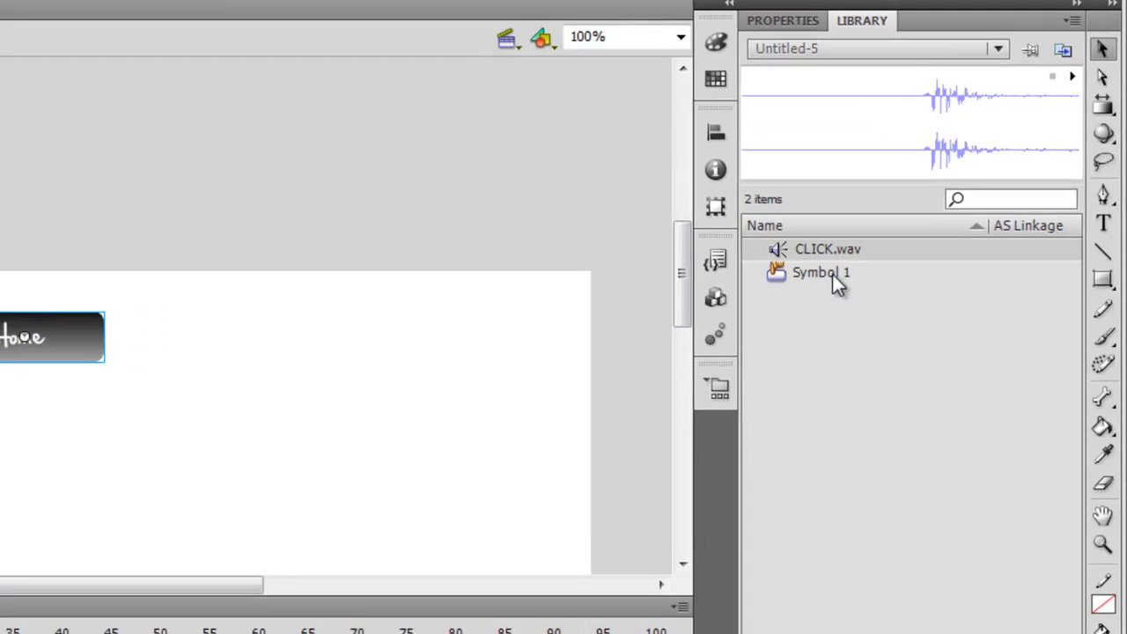
- Duplicate the Home button symbol in the library as Symbol 1 copy
{"action": "left_click", "coordinate": [861, 281]}
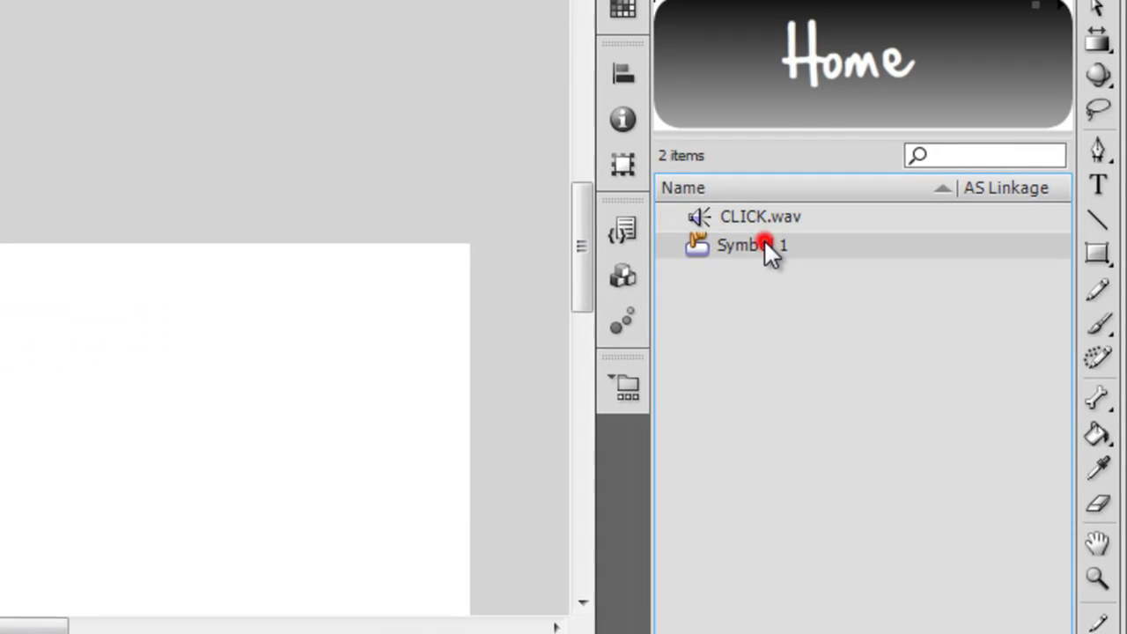
{"action": "right_click", "coordinate": [862, 281]}
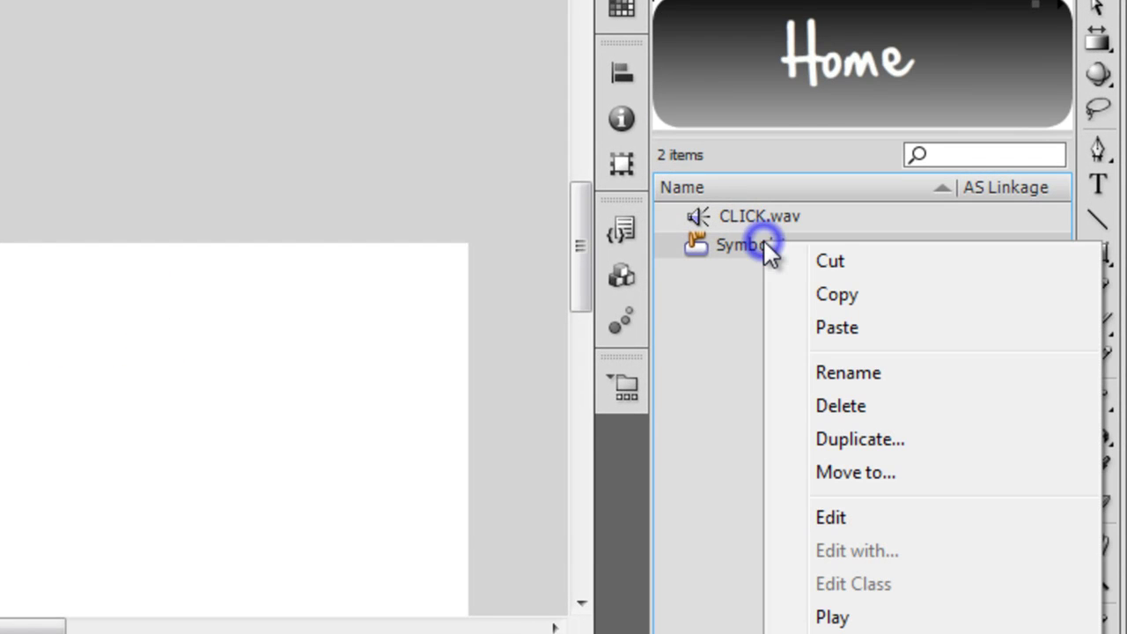
{"action": "left_click", "coordinate": [836, 438]}
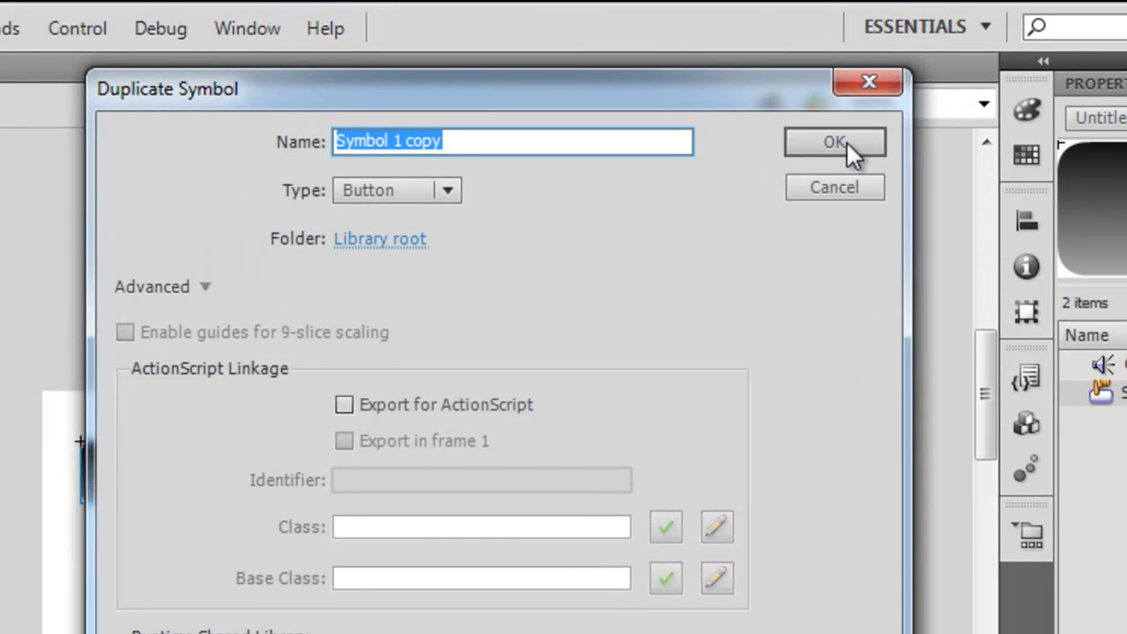
{"action": "left_click", "coordinate": [846, 141]}
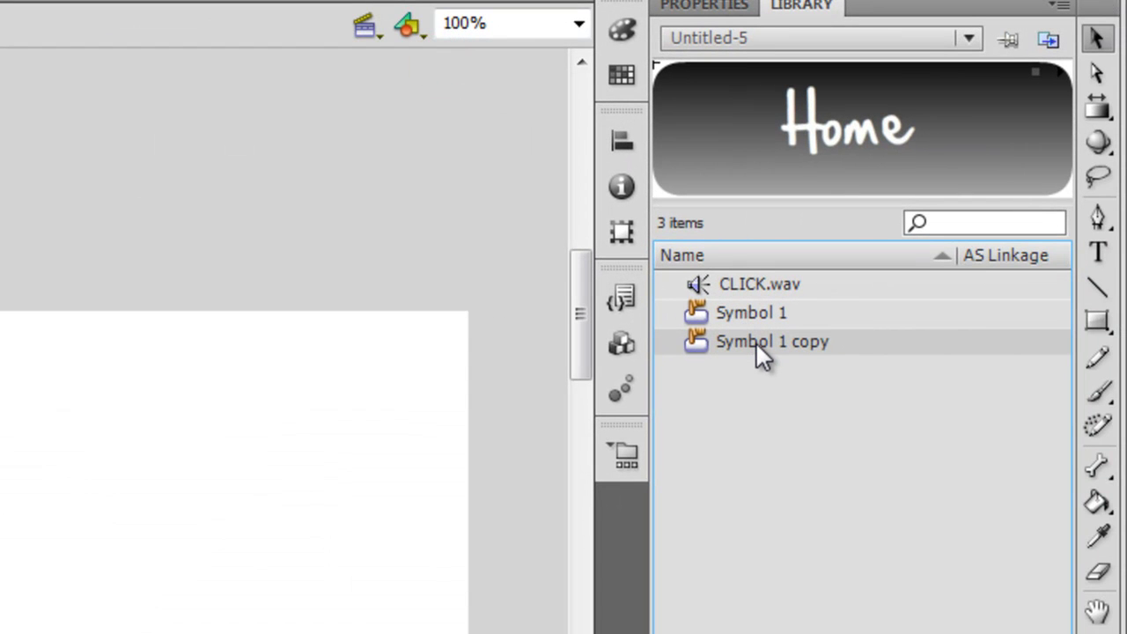
- Duplicate Symbol 1 copy to create Symbol 1 copy 2
{"action": "right_click", "coordinate": [756, 342]}
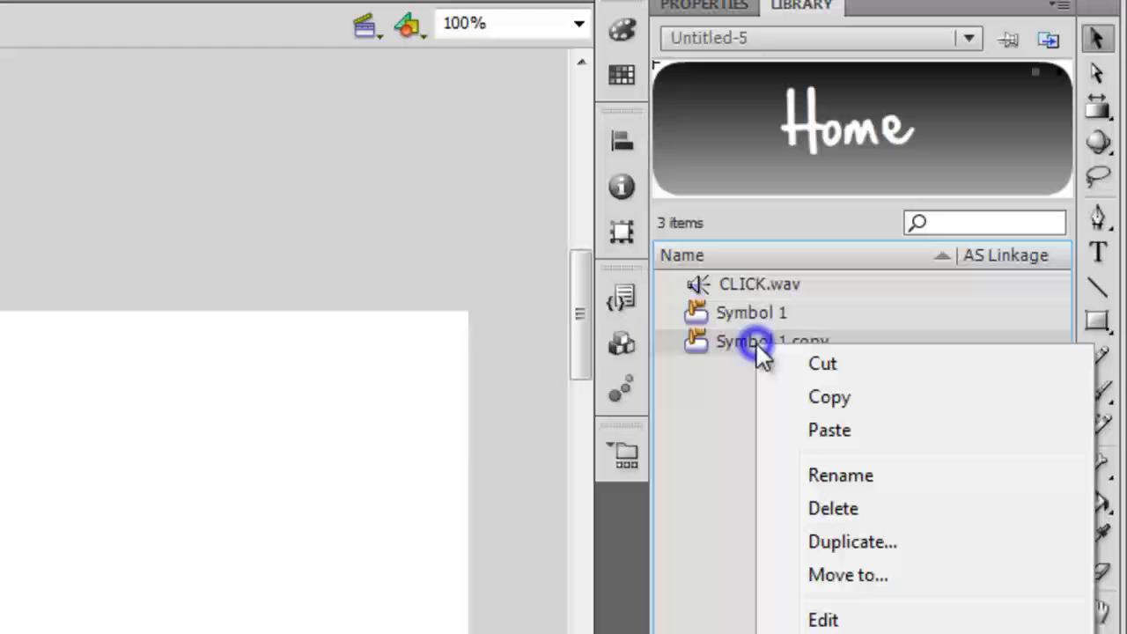
{"action": "left_click", "coordinate": [818, 541]}
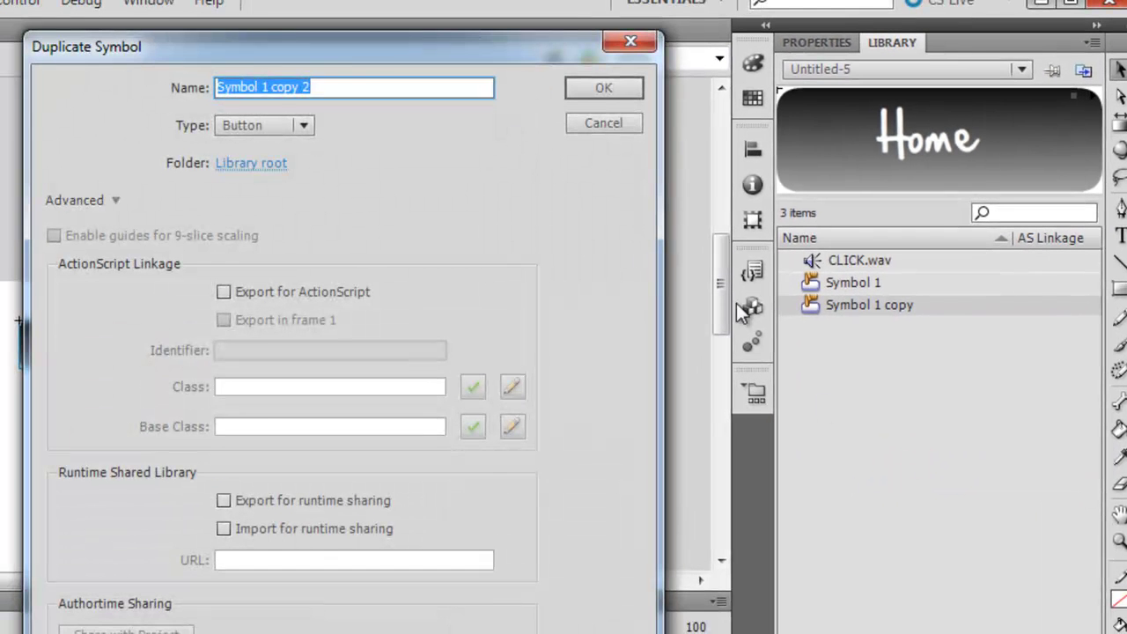
{"action": "left_click", "coordinate": [598, 87]}
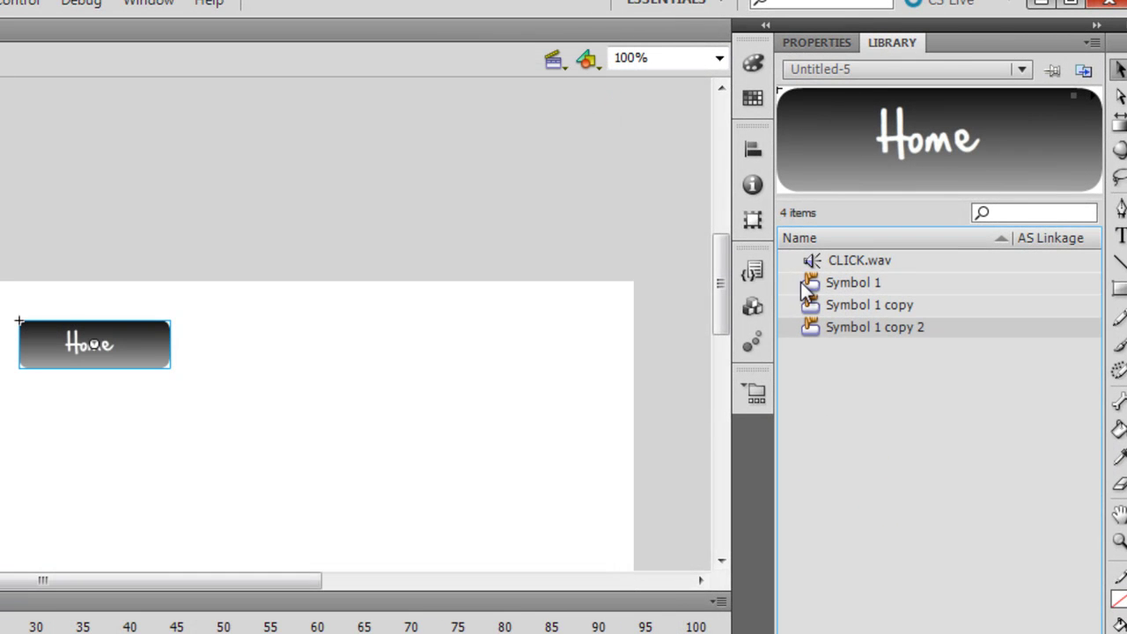
- Place Symbol 1 copy and Symbol 1 copy 2 instances on the stage beside the first button
{"action": "left_click_drag", "start_coordinate": [827, 307], "coordinate": [283, 360]}
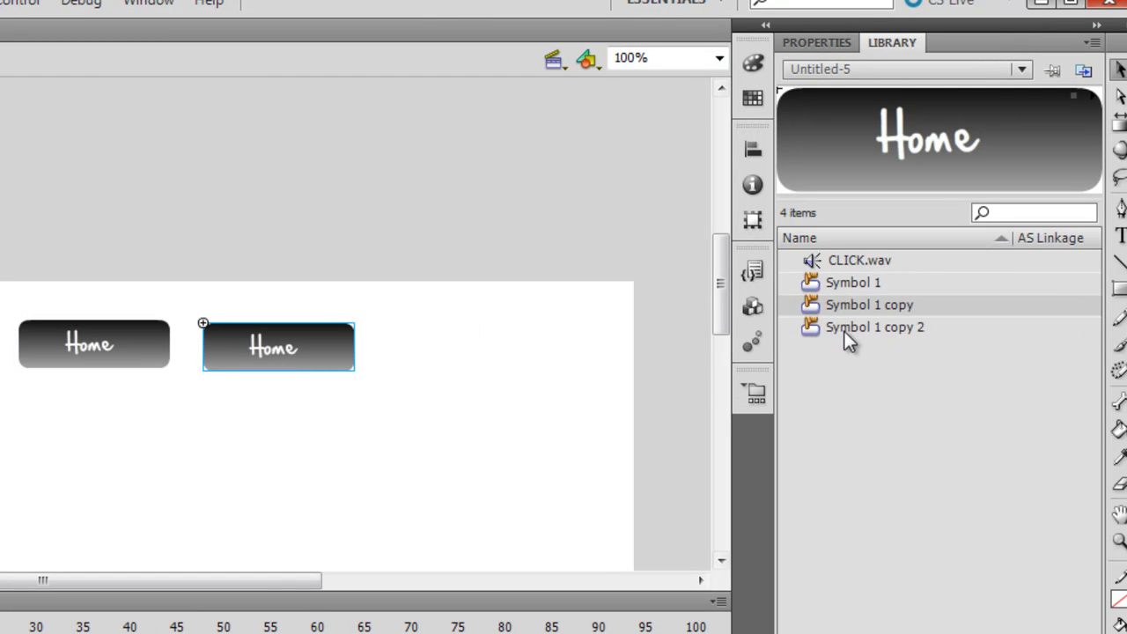
{"action": "left_click_drag", "start_coordinate": [842, 326], "coordinate": [597, 352]}
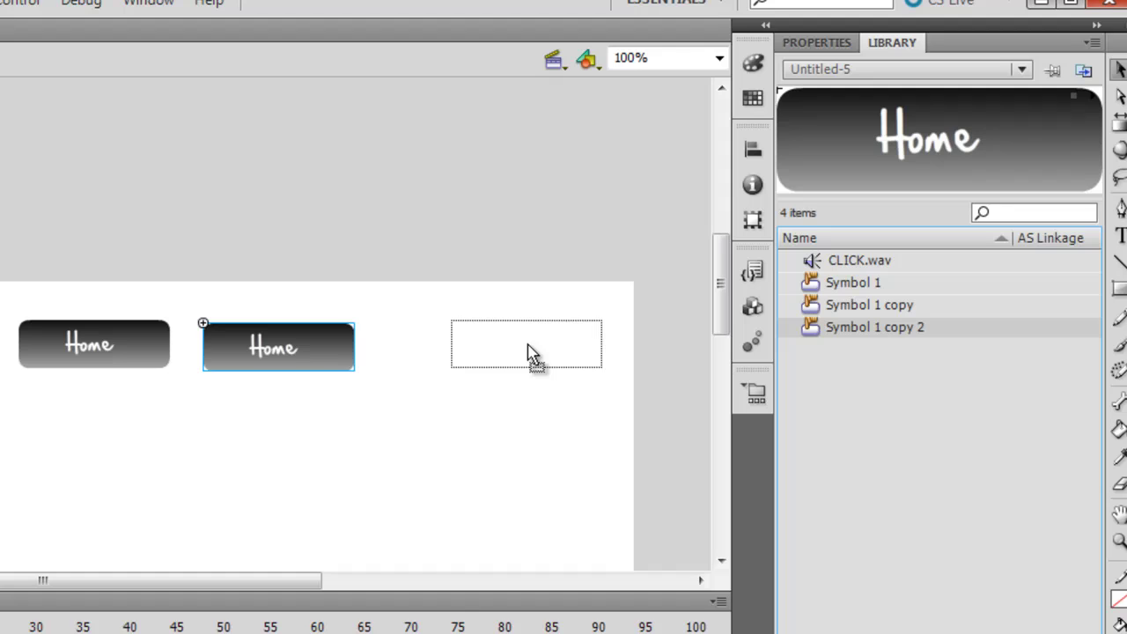
{"action": "left_click_drag", "start_coordinate": [528, 352], "coordinate": [475, 352]}
- Nudge the three Home buttons into a tidy row and select all three
{"action": "left_click", "coordinate": [467, 409]}
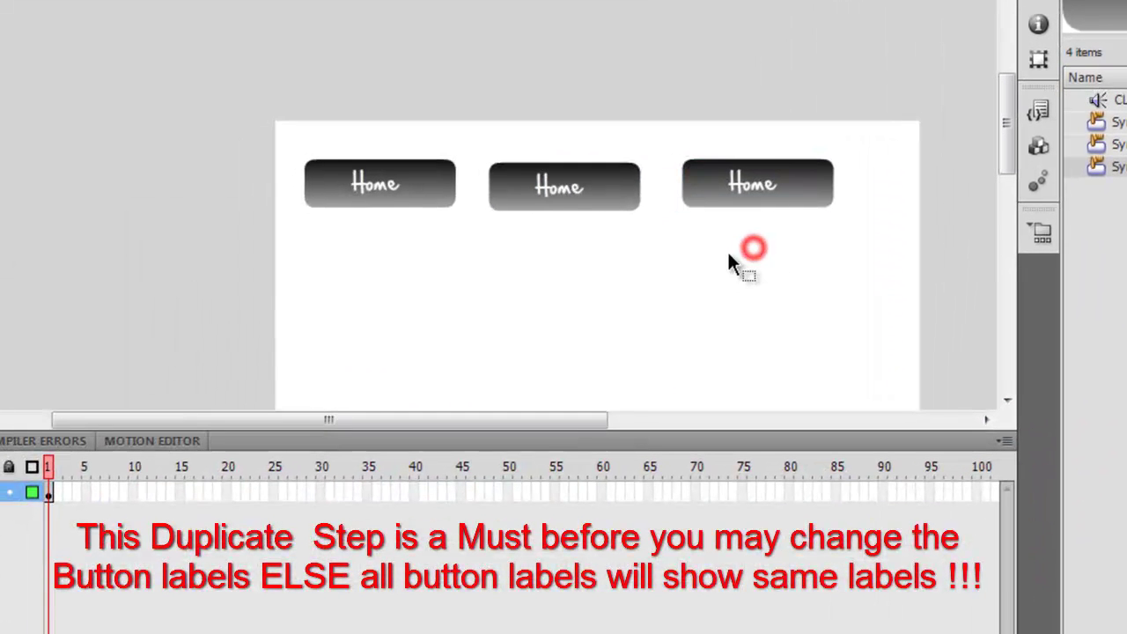
{"action": "left_click_drag", "start_coordinate": [528, 196], "coordinate": [528, 189]}
{"action": "left_click_drag", "start_coordinate": [747, 183], "coordinate": [783, 187]}
{"action": "left_click_drag", "start_coordinate": [381, 185], "coordinate": [365, 182]}
{"action": "left_click_drag", "start_coordinate": [526, 181], "coordinate": [546, 182]}
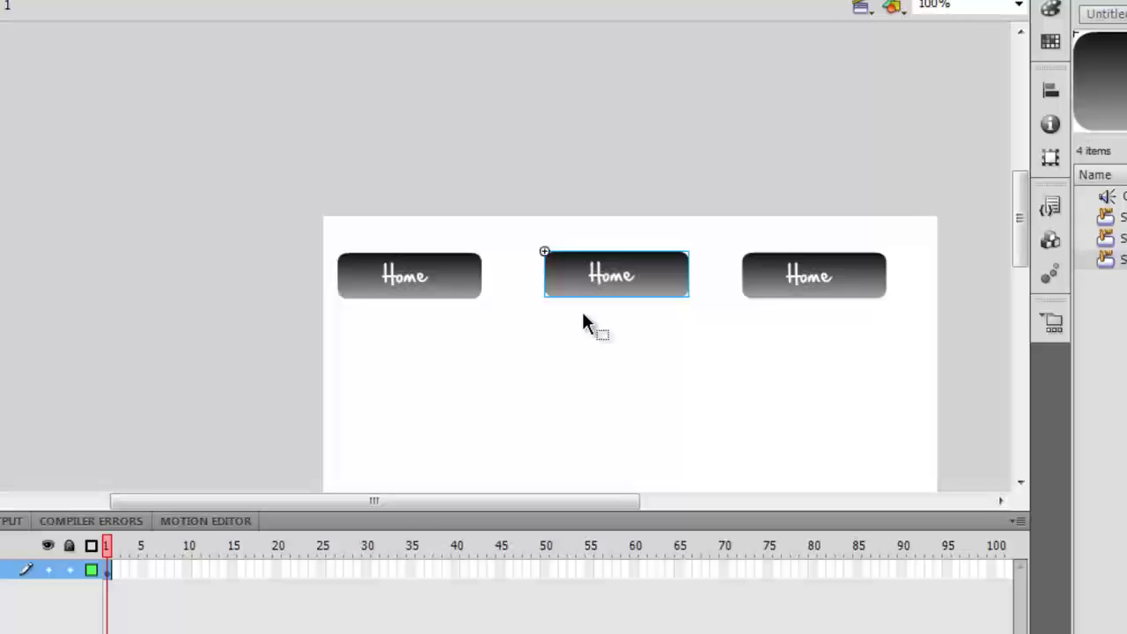
{"action": "left_click_drag", "start_coordinate": [223, 180], "coordinate": [919, 324]}
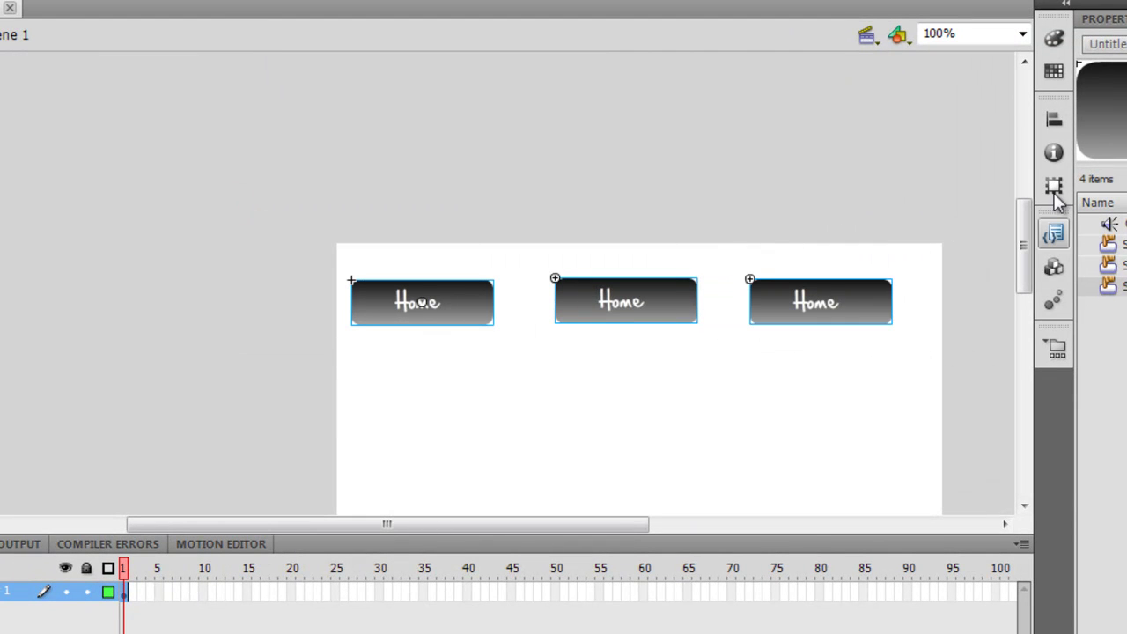
- Space the three buttons evenly horizontally, then shift them two nudges to the right
{"action": "left_click", "coordinate": [1054, 118]}
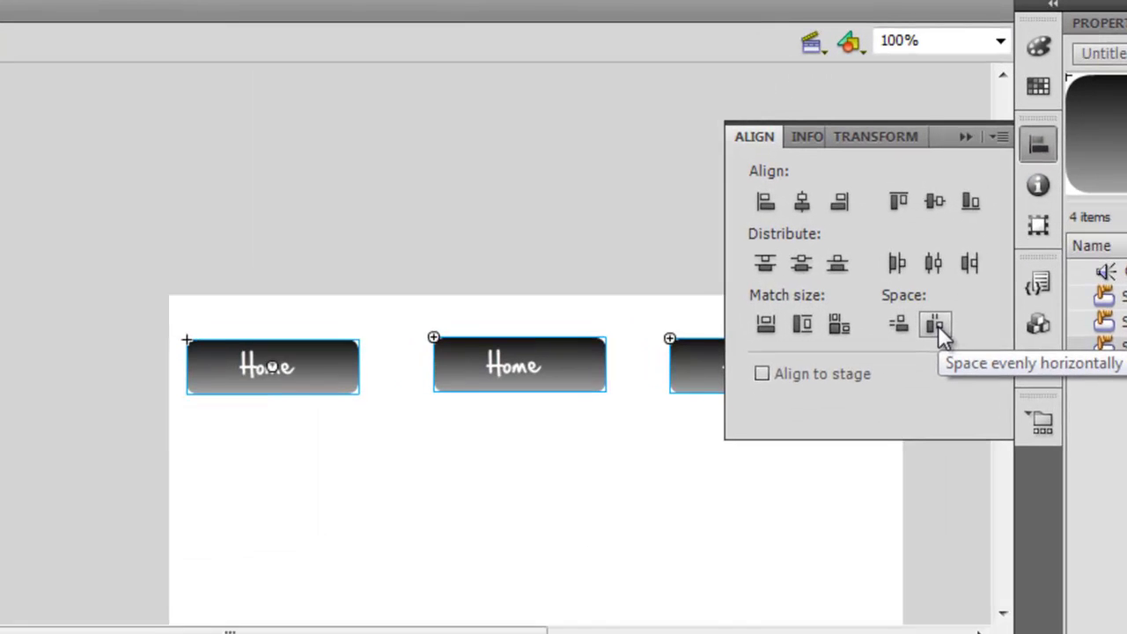
{"action": "left_click", "coordinate": [934, 325]}
{"action": "left_click", "coordinate": [595, 273]}
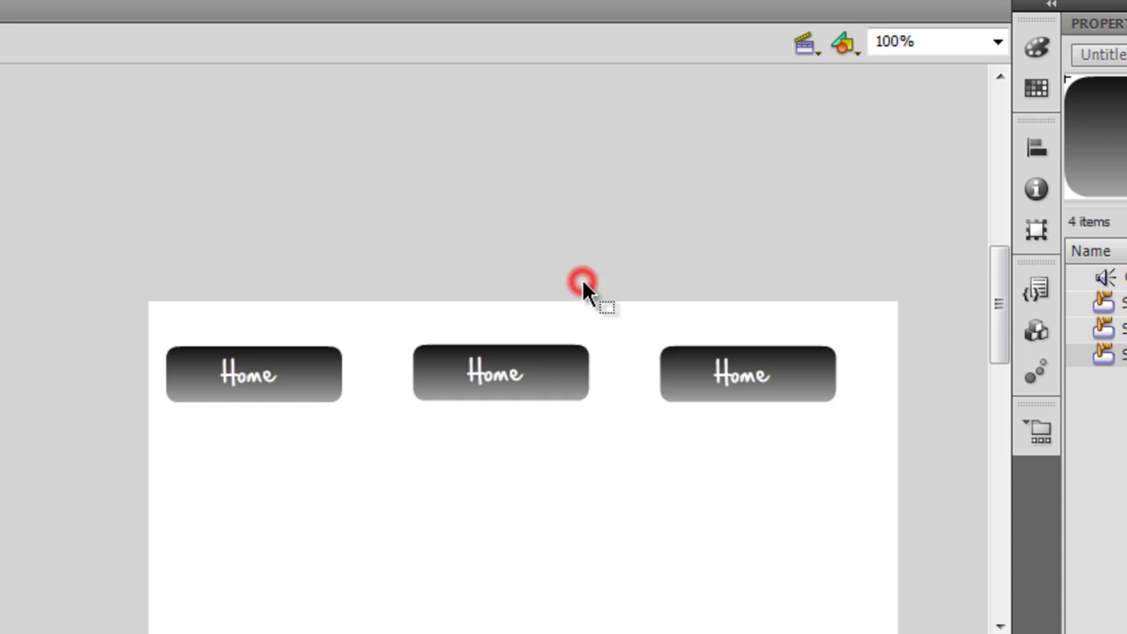
{"action": "left_click_drag", "start_coordinate": [2, 255], "coordinate": [919, 467]}
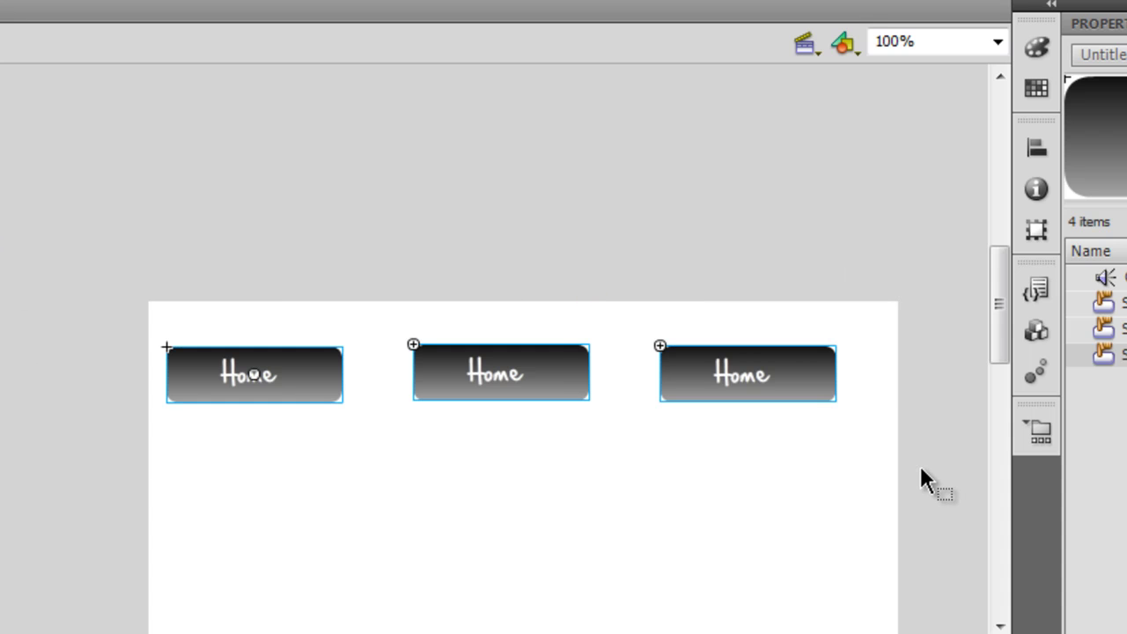
{"action": "key", "text": "Right"}
{"action": "key", "text": "Right"}
{"action": "key", "text": "Right"}
{"action": "key", "text": "Right"}
{"action": "key", "text": "Right"}
{"action": "key", "text": "Right"}
{"action": "key", "text": "Right"}
{"action": "key", "text": "Right"}
{"action": "key", "text": "Right"}
{"action": "key", "text": "Right"}
{"action": "key", "text": "Right"}
{"action": "key", "text": "Right"}
{"action": "key", "text": "Right"}
{"action": "key", "text": "Right"}
{"action": "key", "text": "Right"}
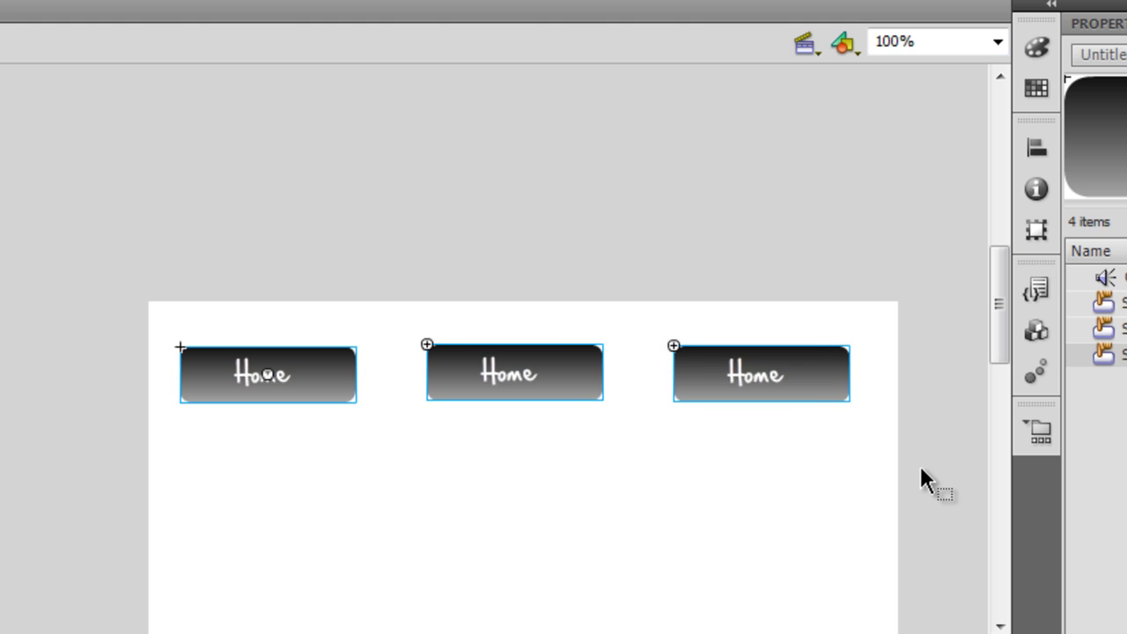
{"action": "key", "text": "Right"}
{"action": "key", "text": "Right"}
{"action": "key", "text": "Right"}
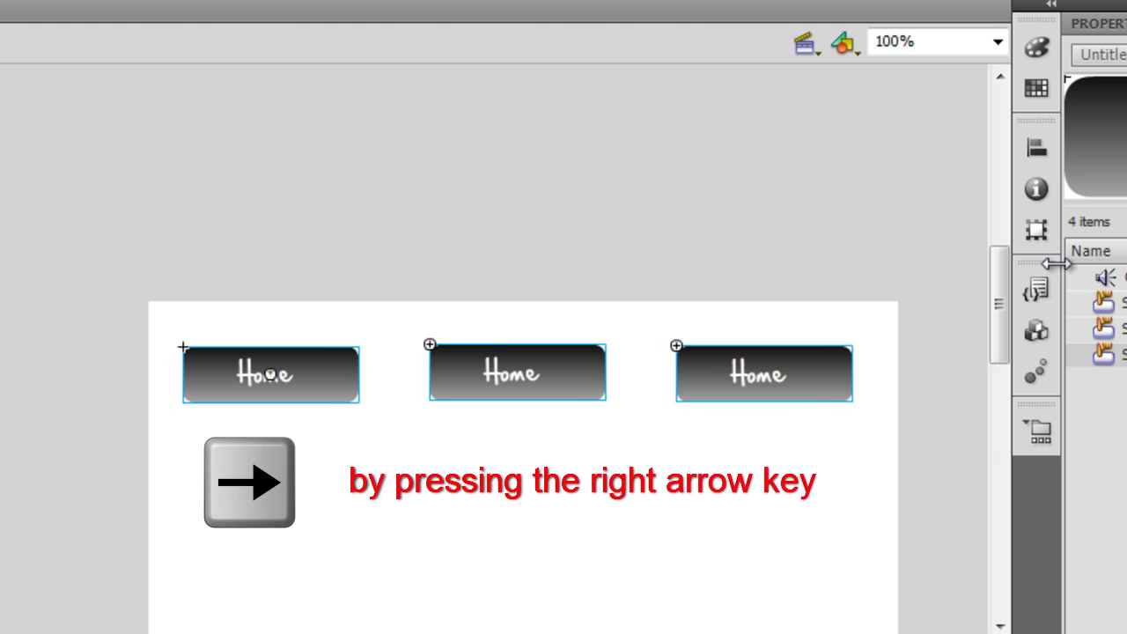
- Align the three buttons' top edges and deselect them
{"action": "left_click", "coordinate": [1036, 148]}
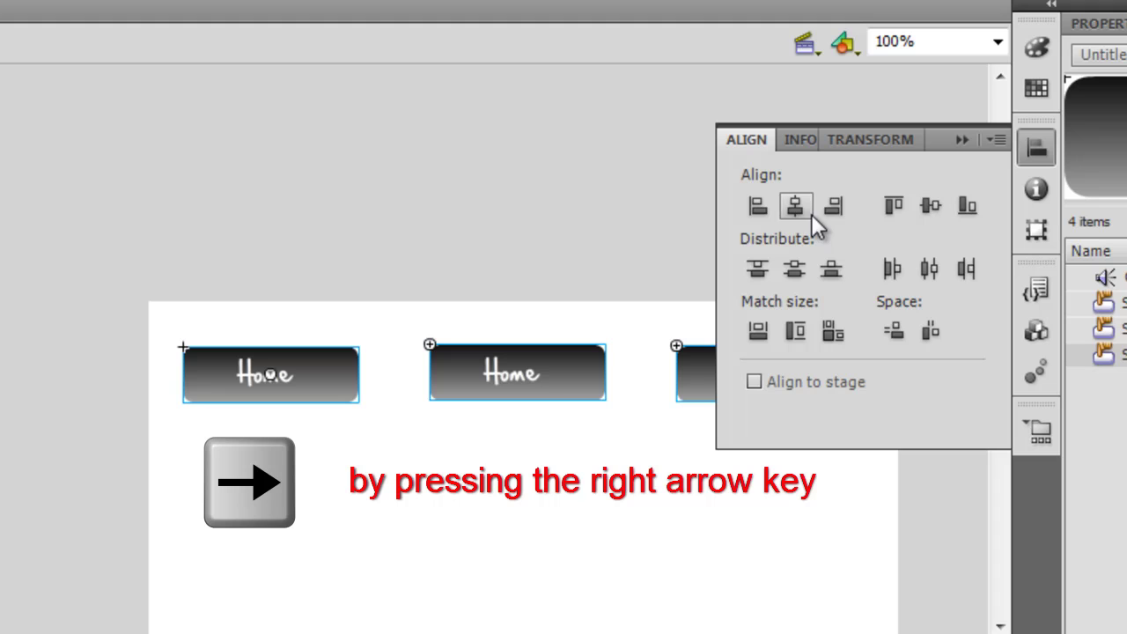
{"action": "left_click", "coordinate": [883, 210]}
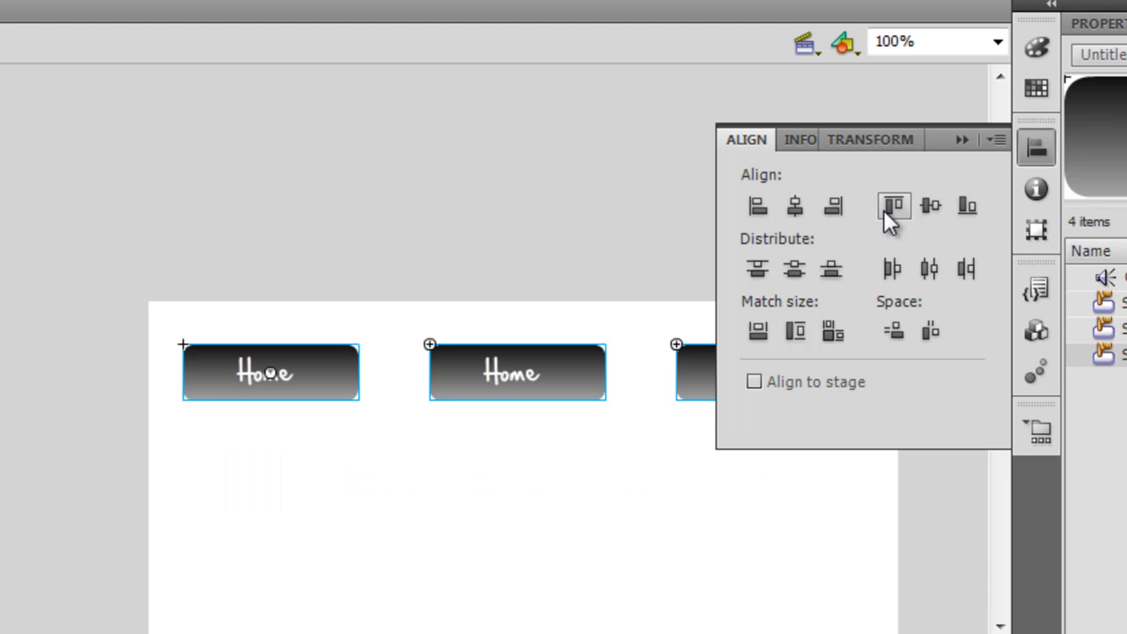
{"action": "left_click", "coordinate": [882, 553]}
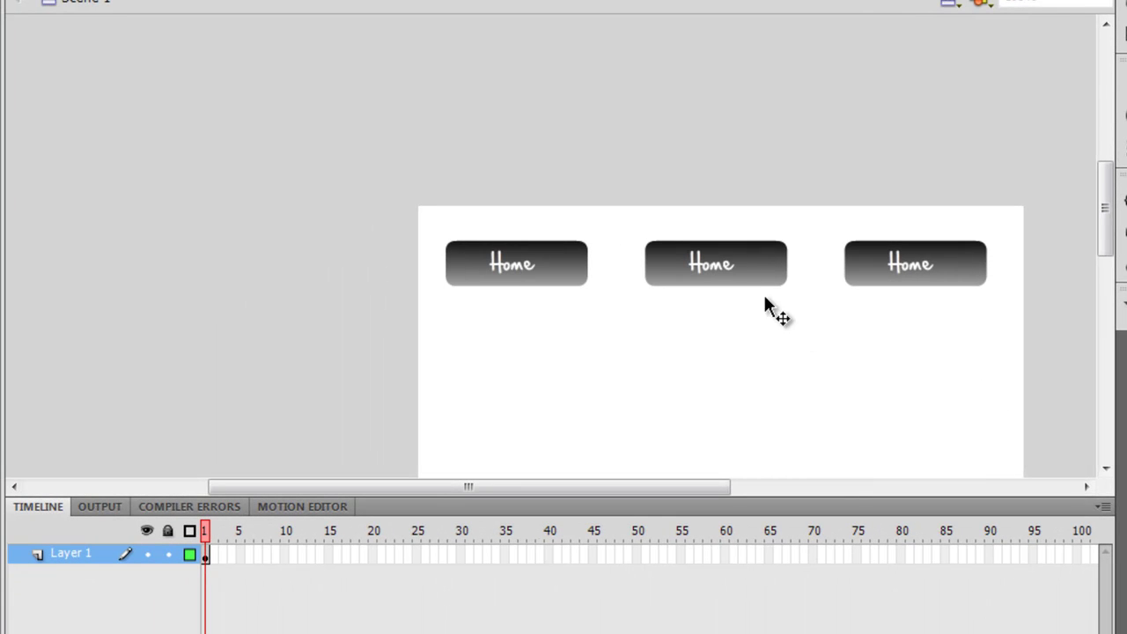
- Replace the middle button's label text Home with About, then go back to Scene 1
{"action": "double_click", "coordinate": [726, 263]}
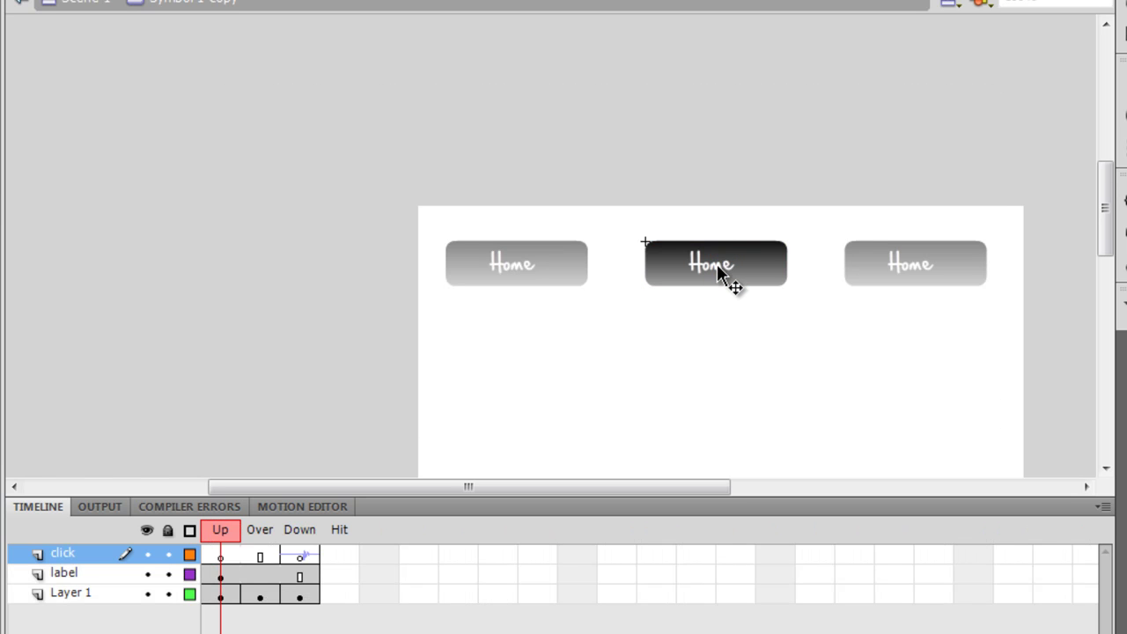
{"action": "left_click", "coordinate": [221, 574]}
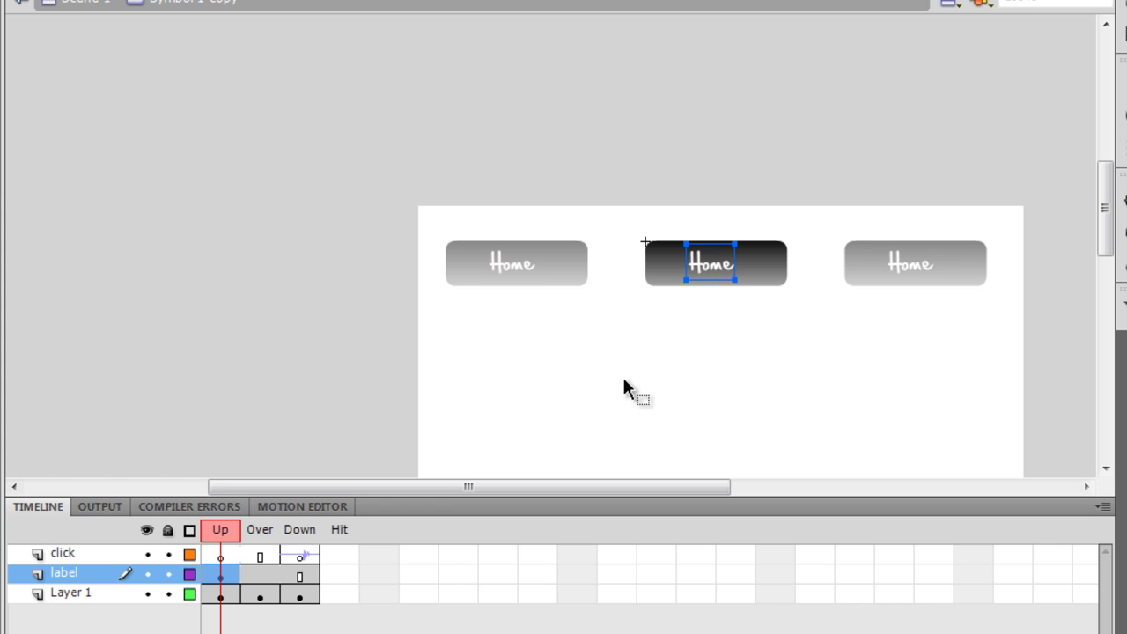
{"action": "double_click", "coordinate": [714, 263]}
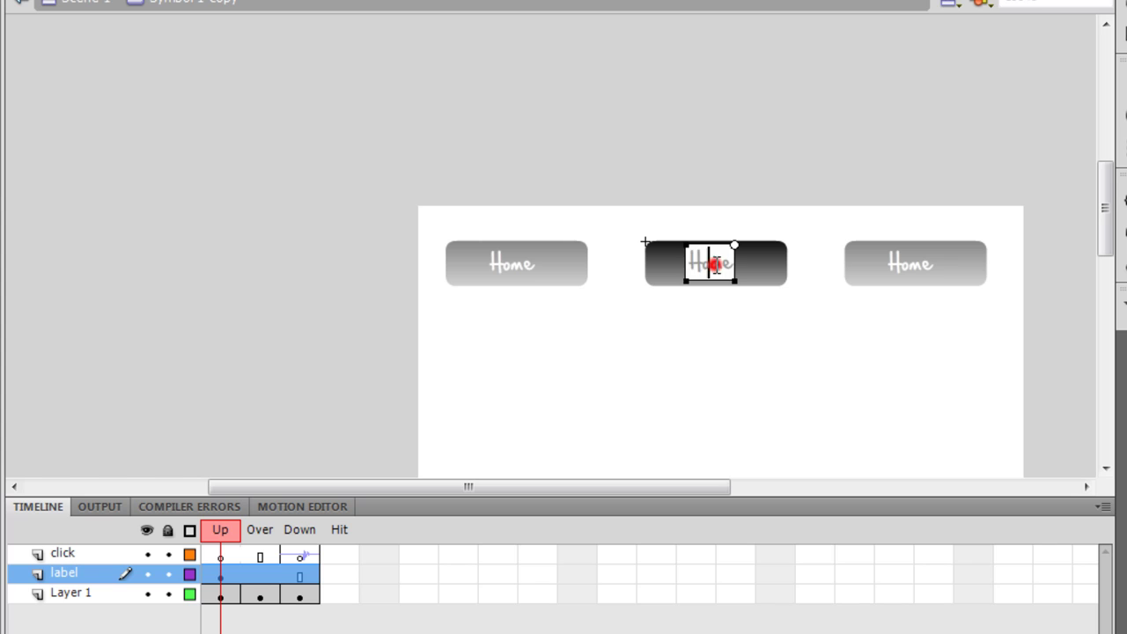
{"action": "key", "text": "ctrl+a"}
{"action": "type", "text": "A"}
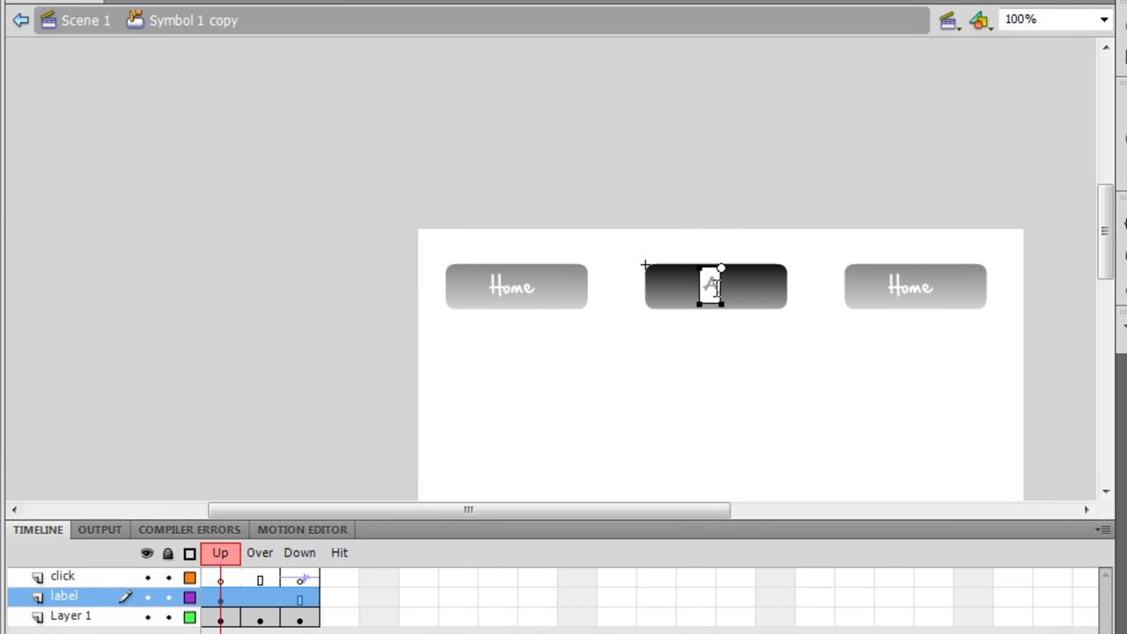
{"action": "type", "text": "bout"}
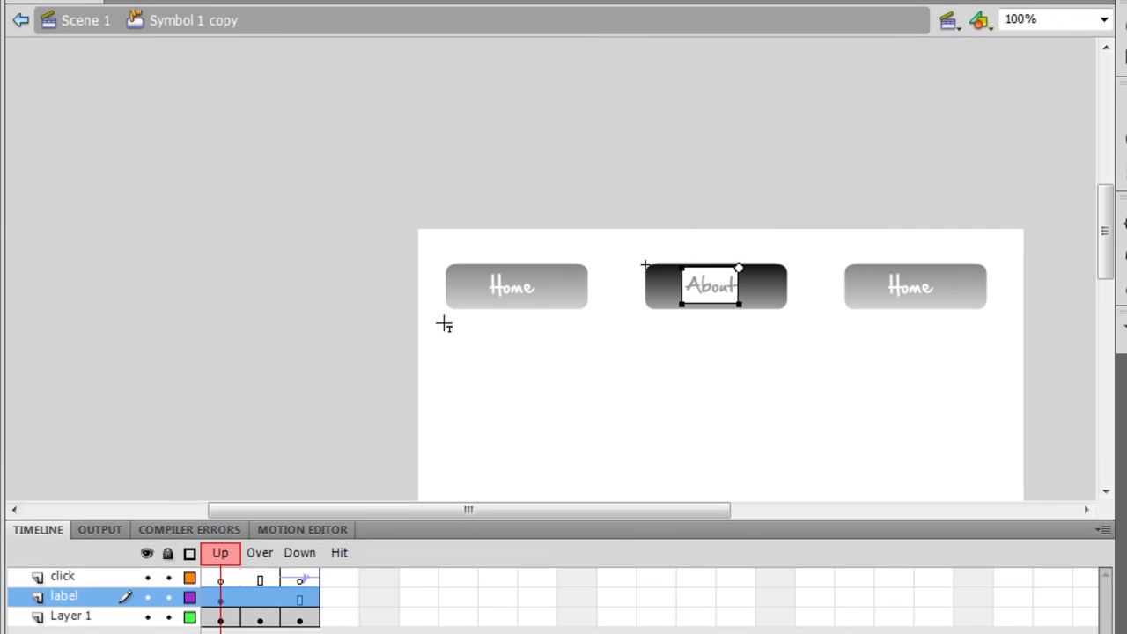
{"action": "left_click", "coordinate": [20, 19]}
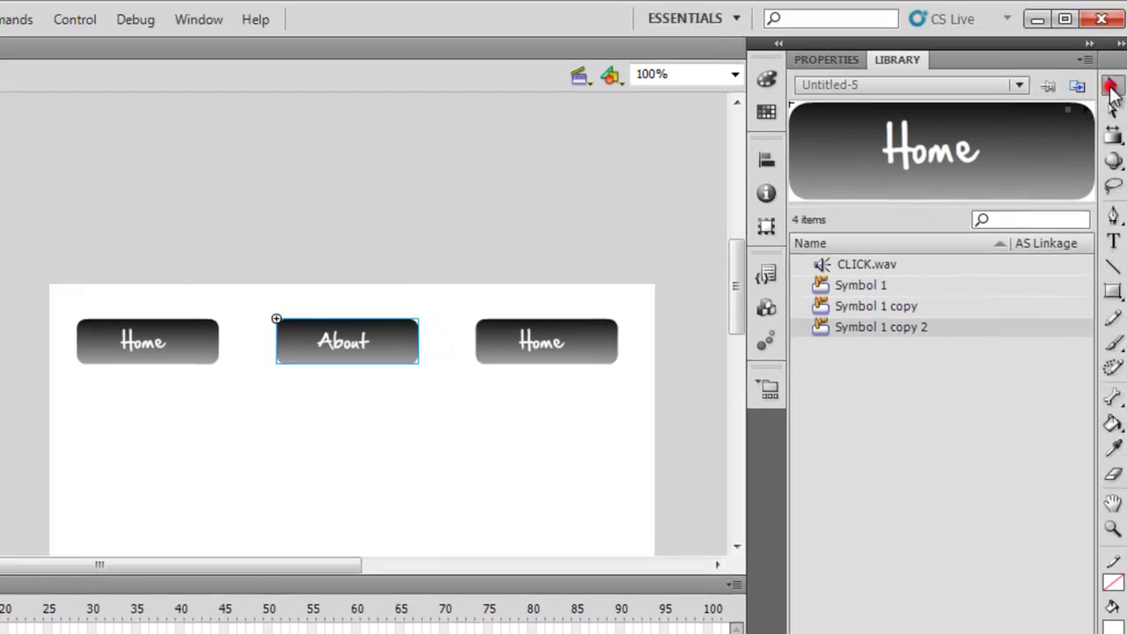
- Replace the right button's label text Home with Contact, then go back to Scene 1
{"action": "double_click", "coordinate": [544, 345]}
{"action": "left_click", "coordinate": [535, 342]}
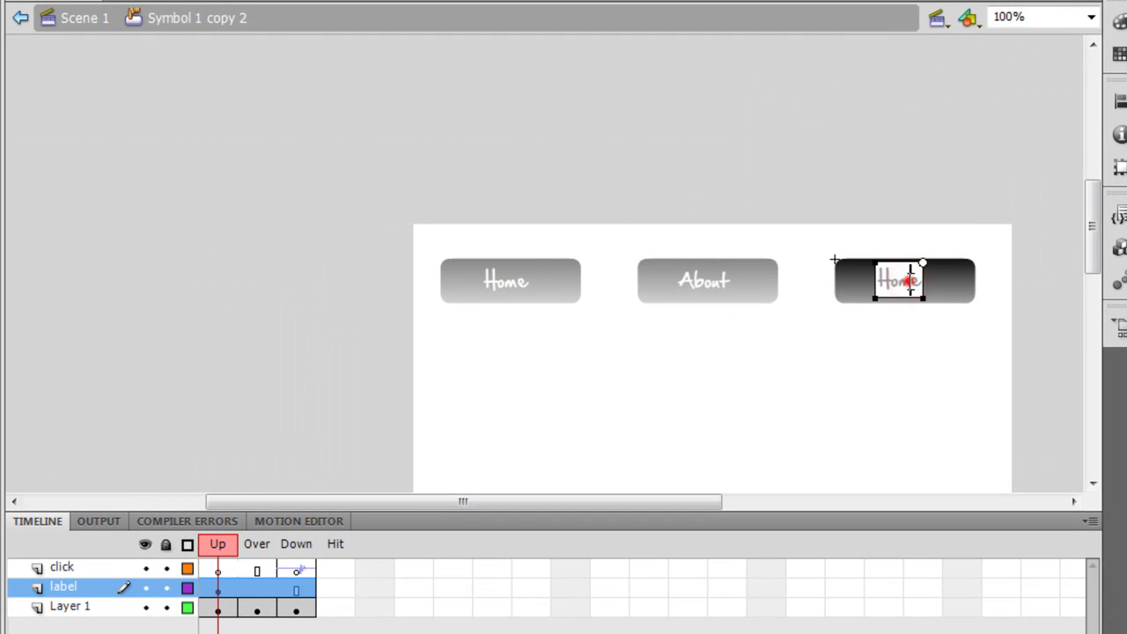
{"action": "double_click", "coordinate": [910, 280]}
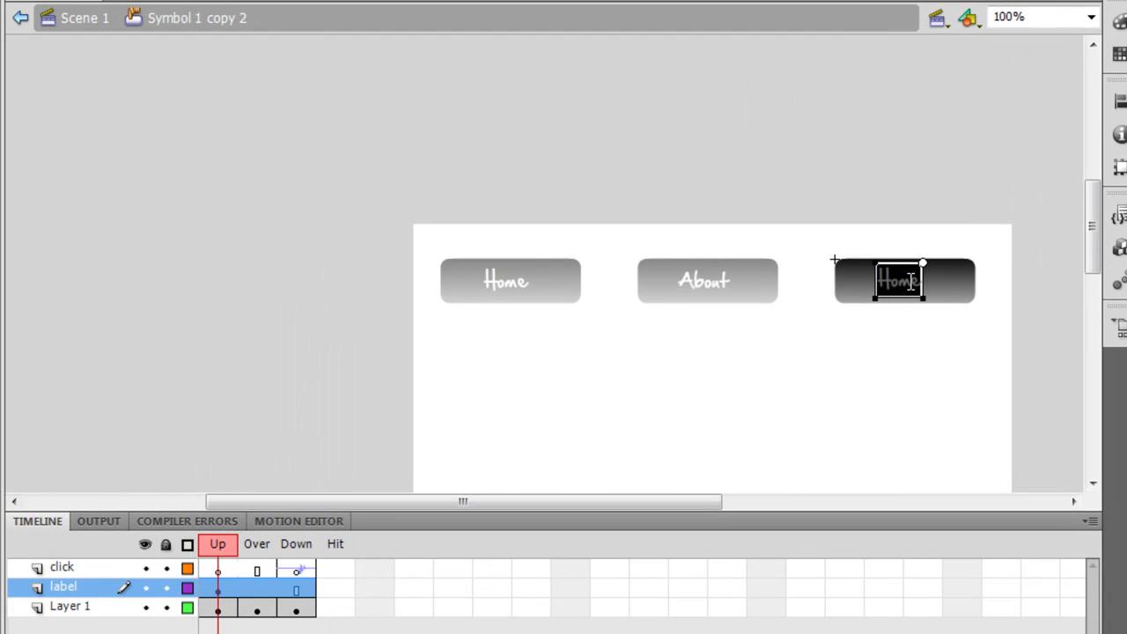
{"action": "type", "text": "Contact"}
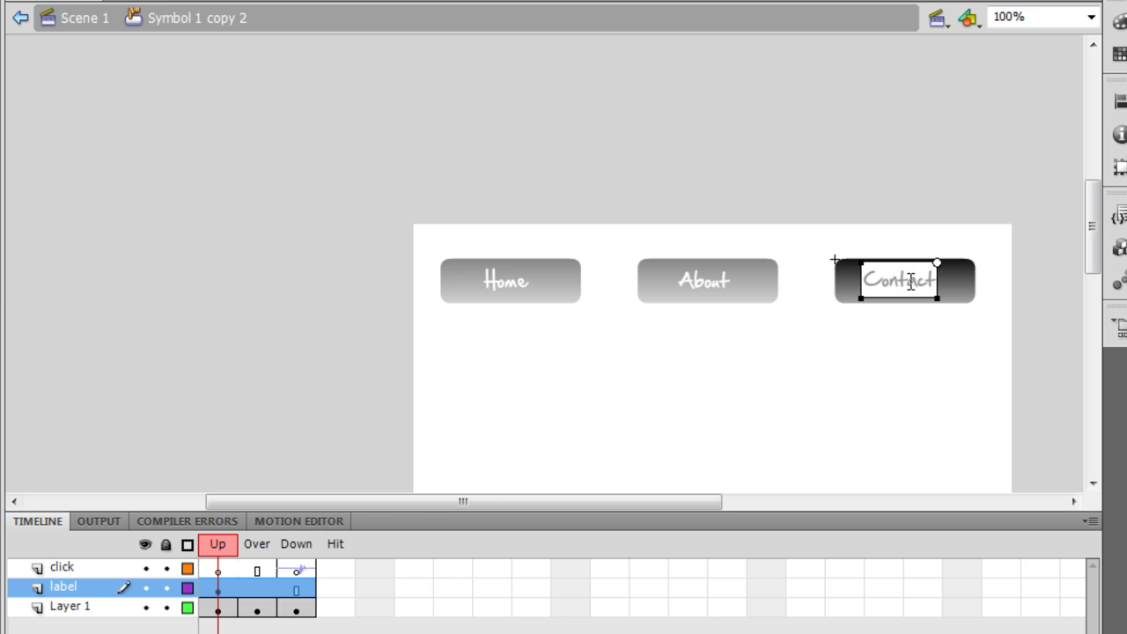
{"action": "left_click", "coordinate": [17, 18]}
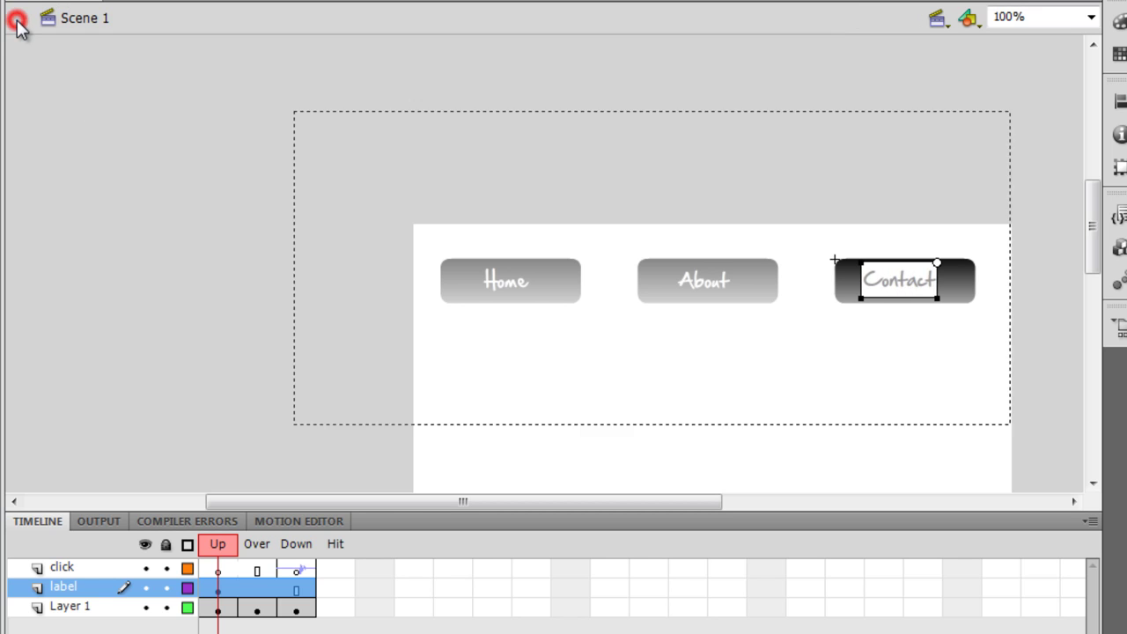
{"action": "key", "text": "ctrl+Return"}
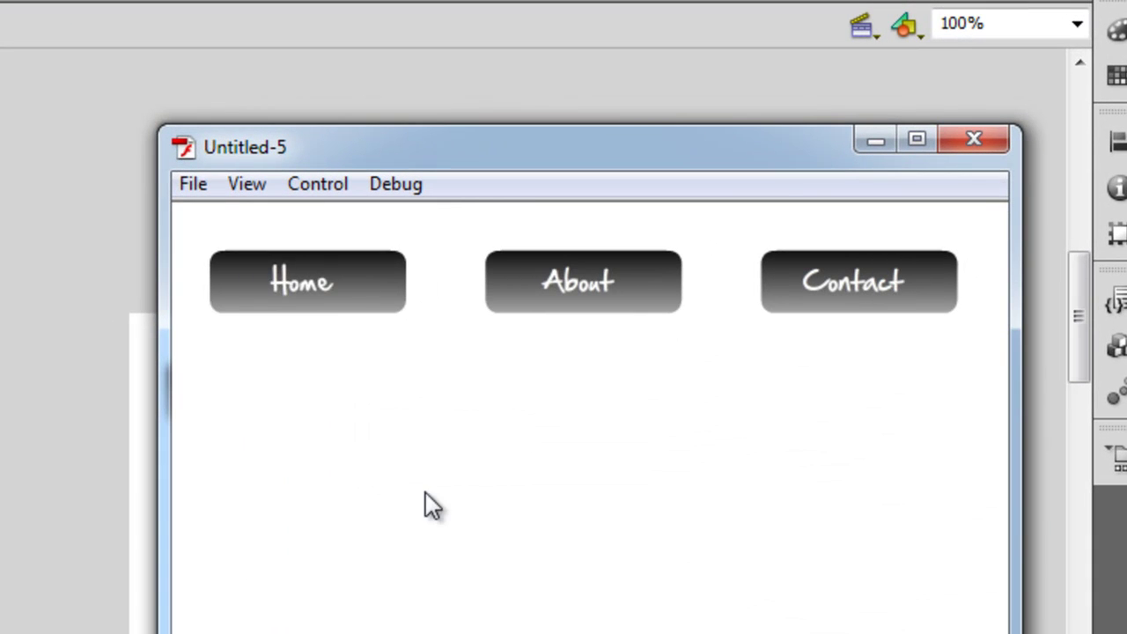
{"action": "left_click", "coordinate": [329, 299]}
{"action": "left_click", "coordinate": [560, 295]}
{"action": "left_click", "coordinate": [817, 285]}
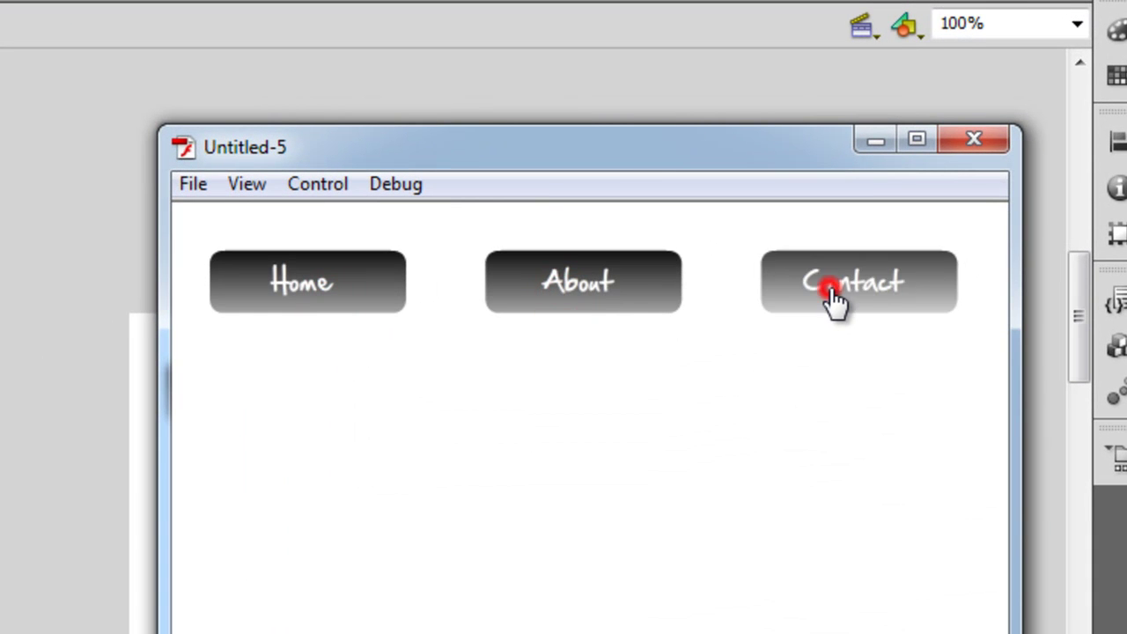
{"action": "left_click", "coordinate": [619, 285]}
{"action": "left_click", "coordinate": [343, 300]}
{"action": "left_click", "coordinate": [875, 255]}
{"action": "left_click", "coordinate": [632, 282]}
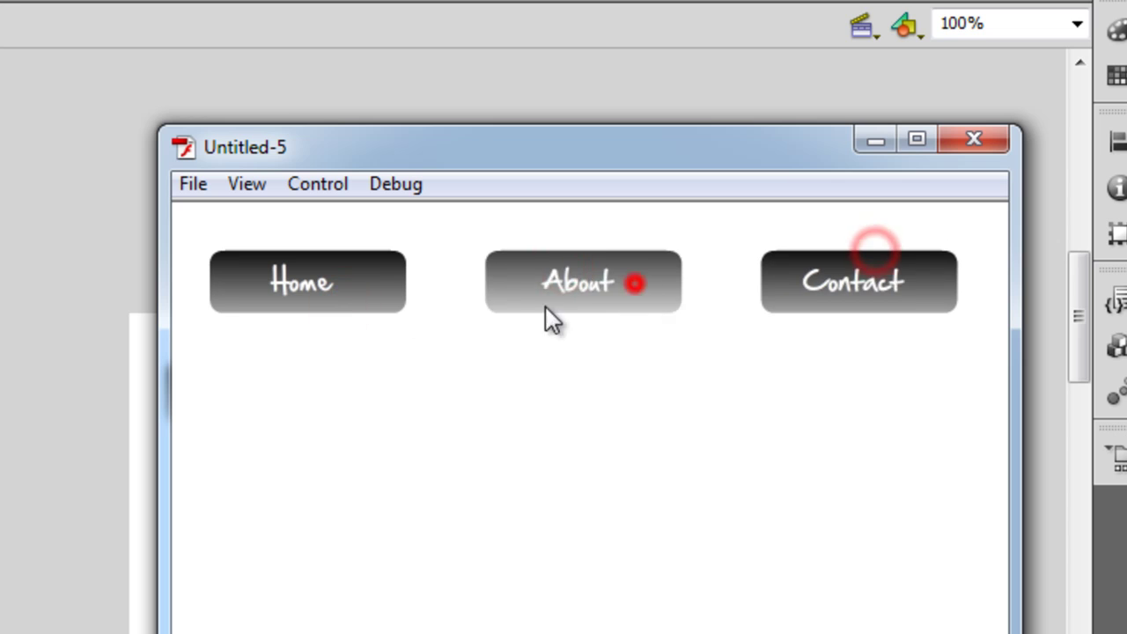
{"action": "left_click", "coordinate": [396, 291]}
{"action": "left_click", "coordinate": [604, 283]}
{"action": "left_click", "coordinate": [855, 267]}
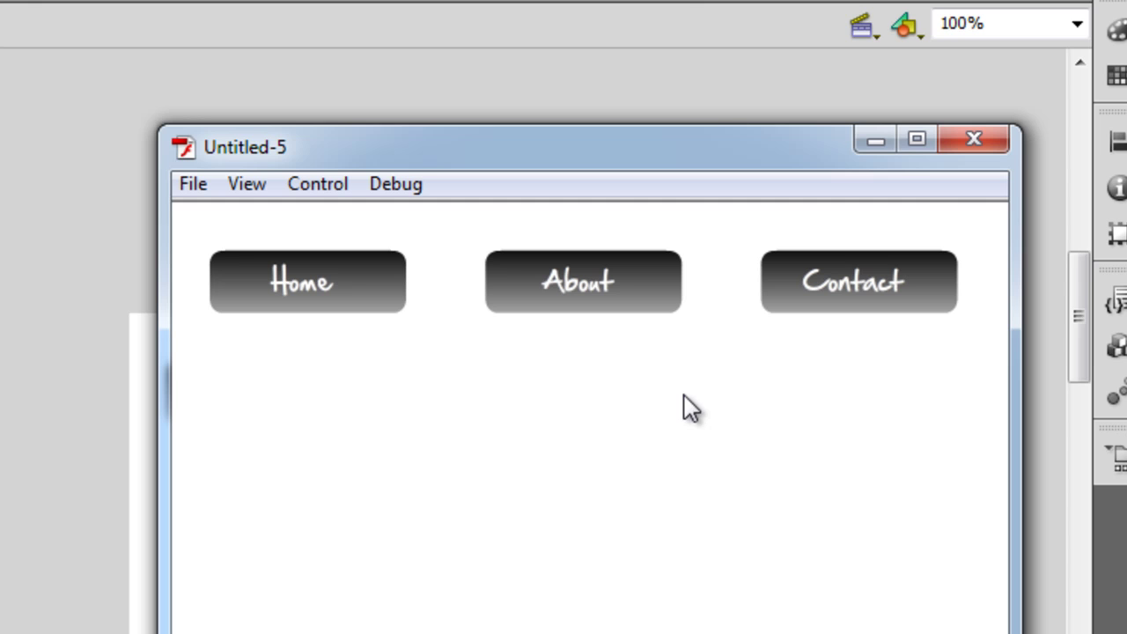
{"action": "left_click", "coordinate": [972, 146]}
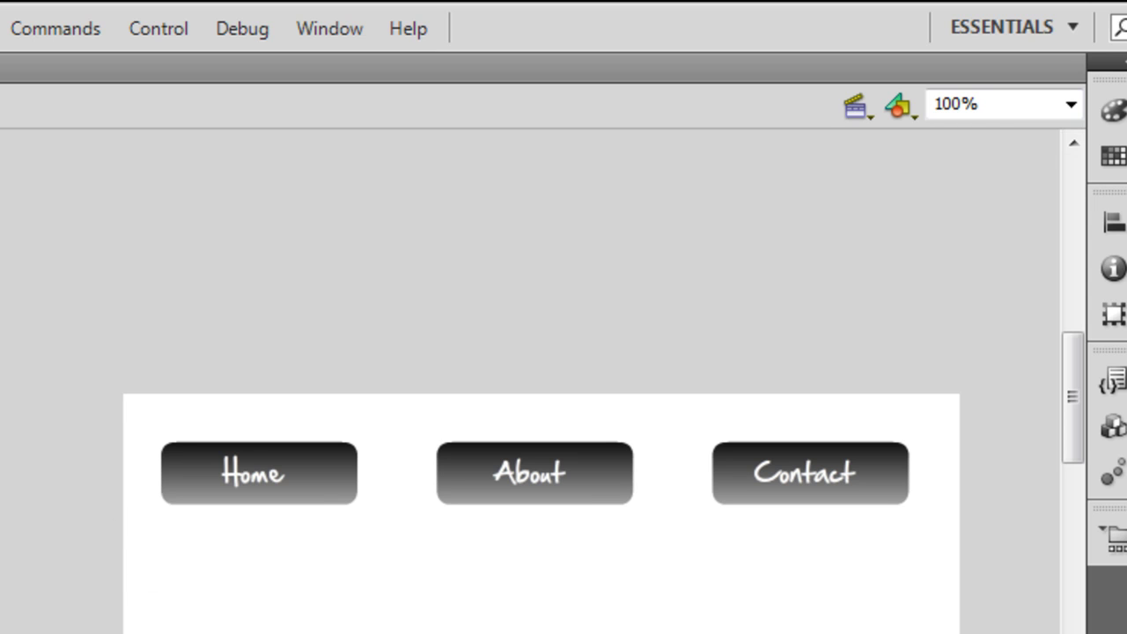
- Apply the Actions snippet Click to Go to Web Page to the Home button, naming it button_1
{"action": "left_click", "coordinate": [239, 480]}
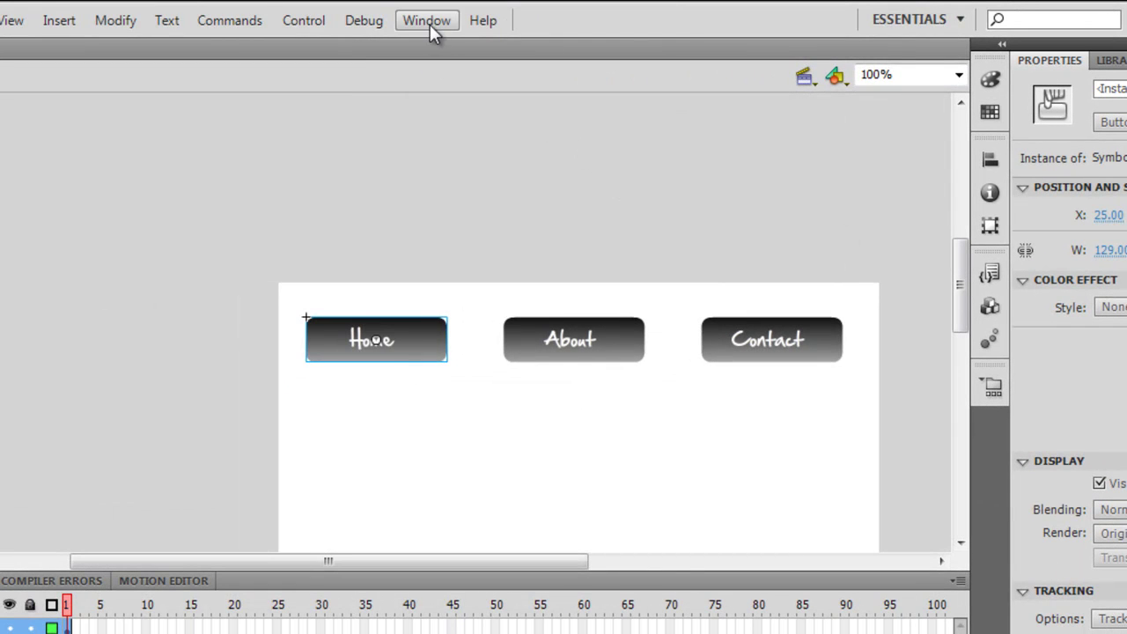
{"action": "left_click", "coordinate": [427, 22]}
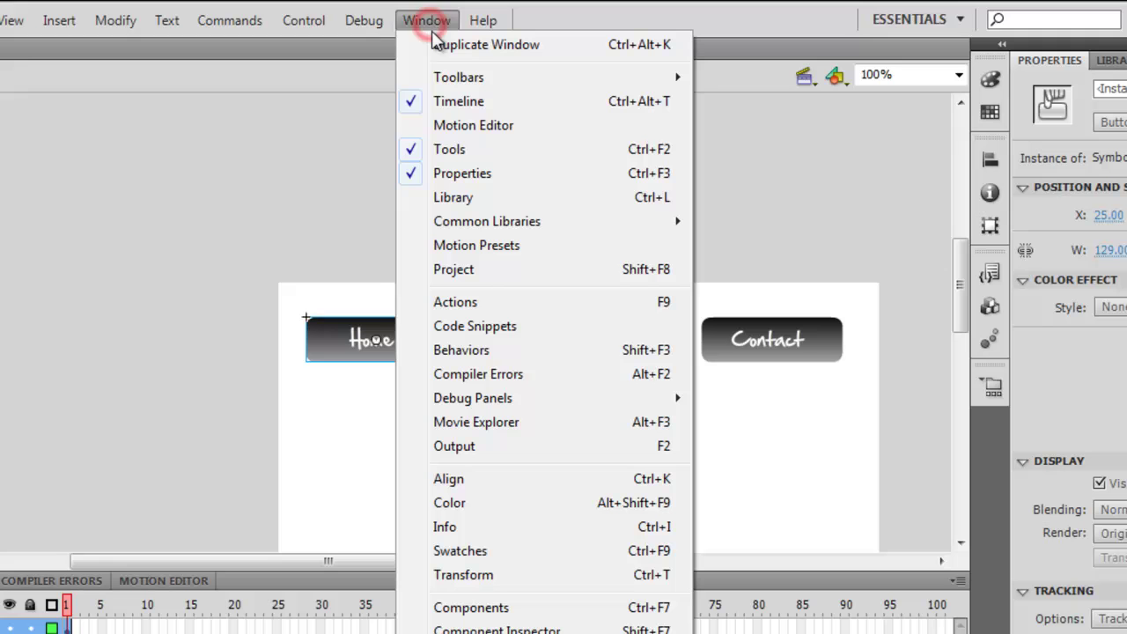
{"action": "left_click", "coordinate": [526, 325]}
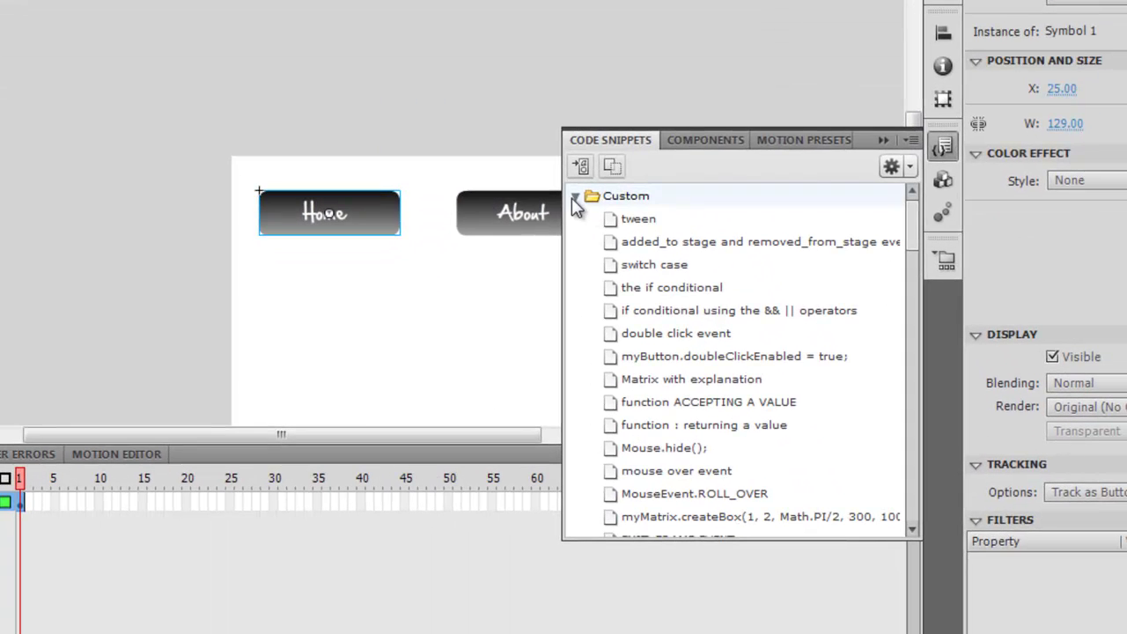
{"action": "left_click", "coordinate": [585, 223]}
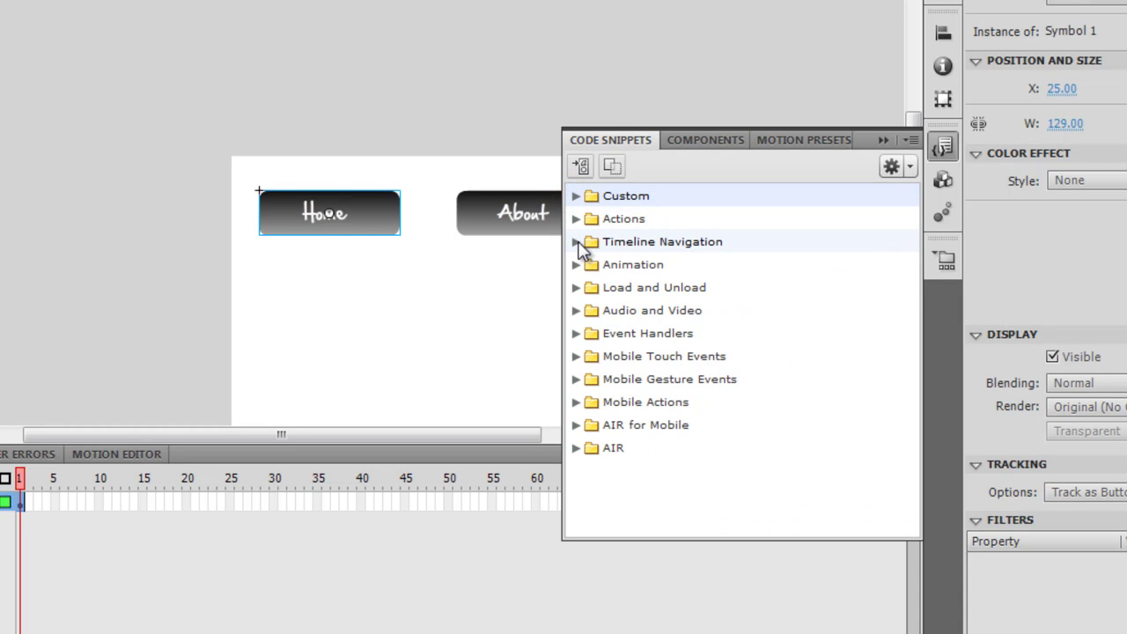
{"action": "left_click", "coordinate": [577, 220]}
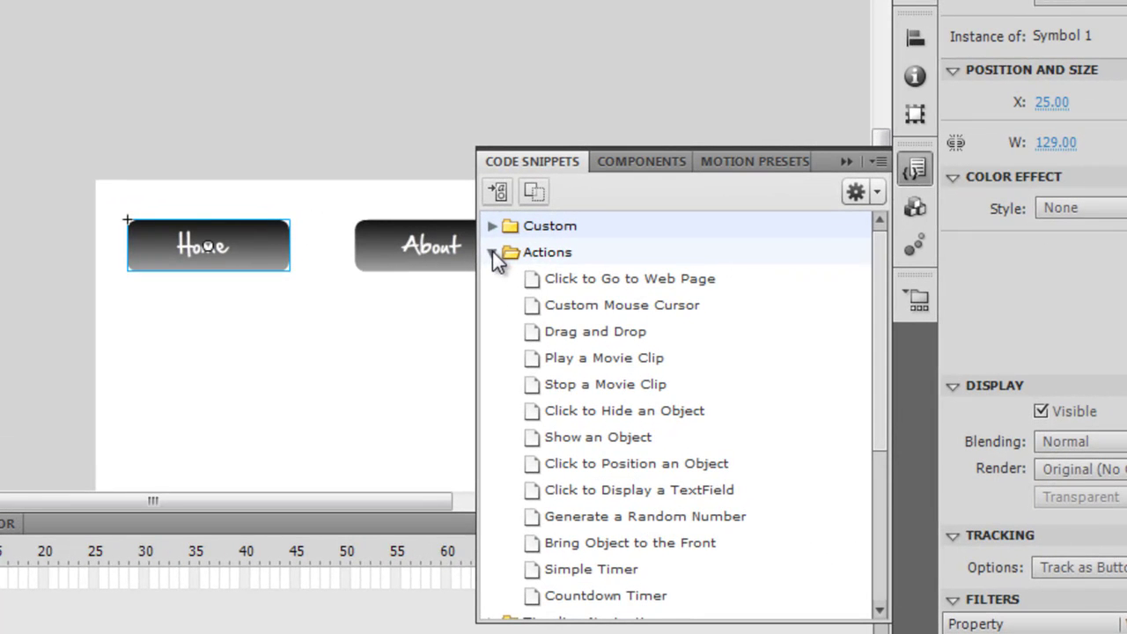
{"action": "double_click", "coordinate": [581, 282]}
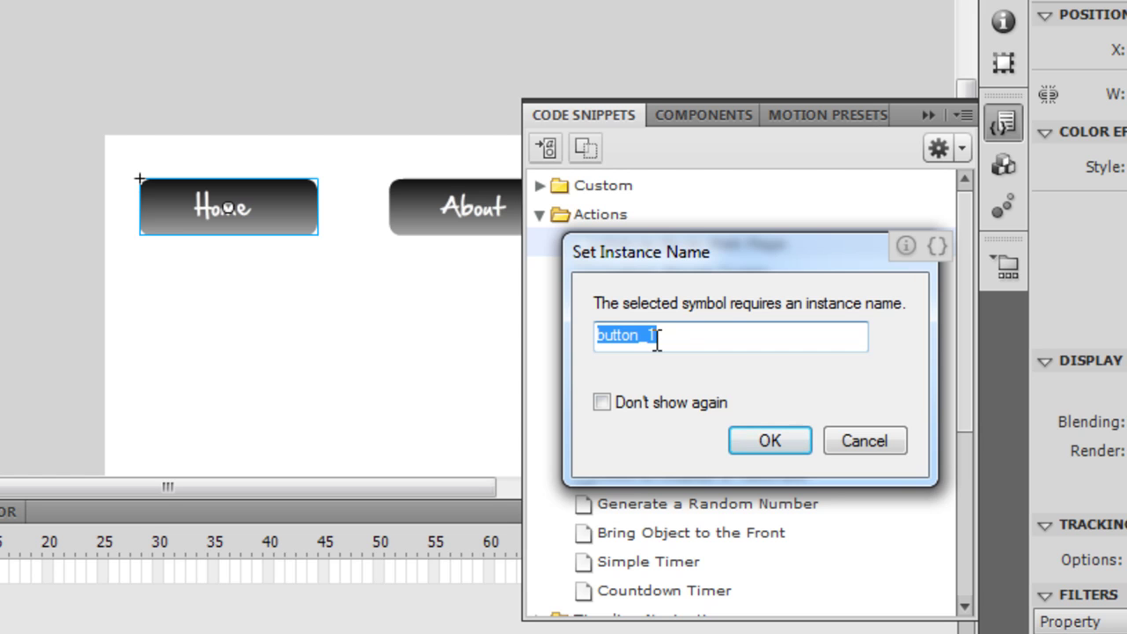
{"action": "left_click", "coordinate": [746, 440]}
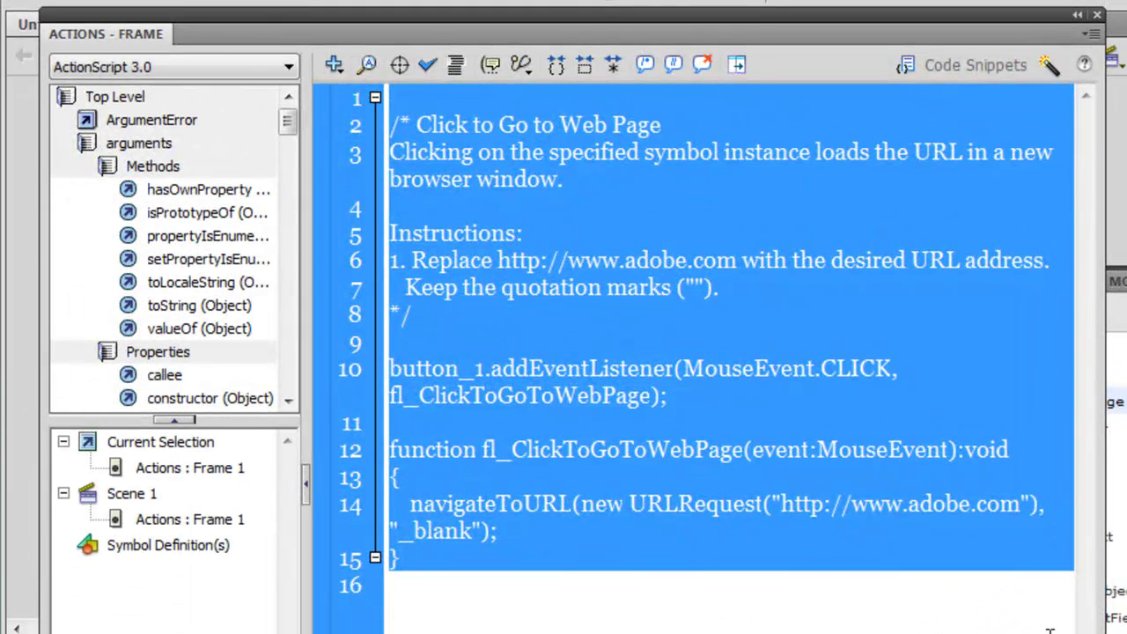
{"action": "left_click", "coordinate": [718, 408]}
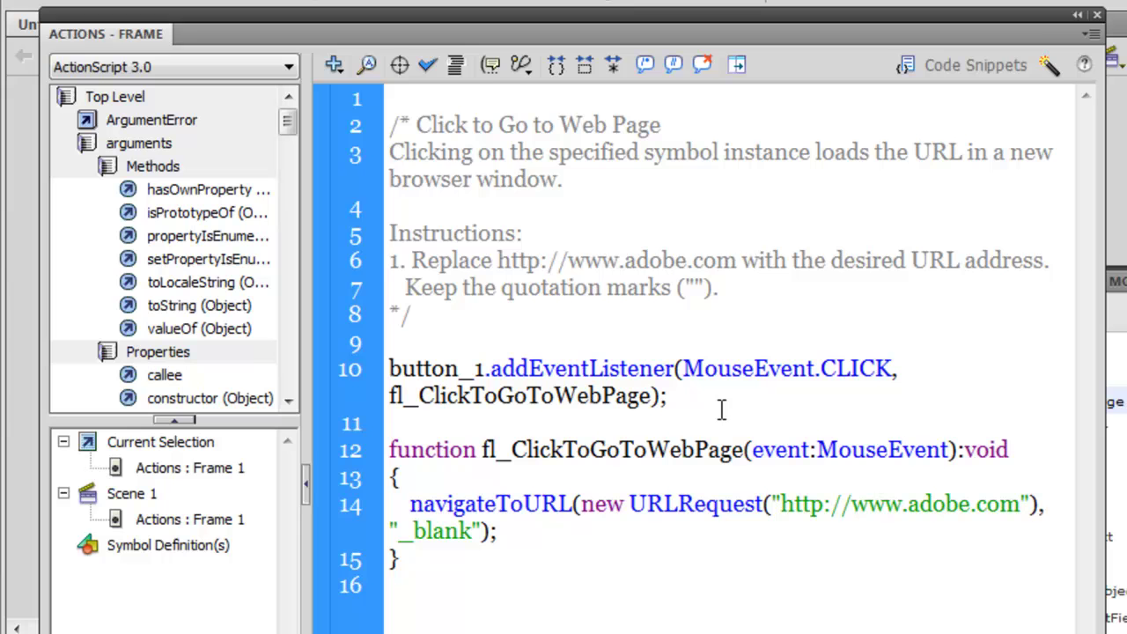
- Change the link's window target on line 15 from "_blank" to "_self"
{"action": "left_click_drag", "start_coordinate": [444, 314], "coordinate": [373, 100]}
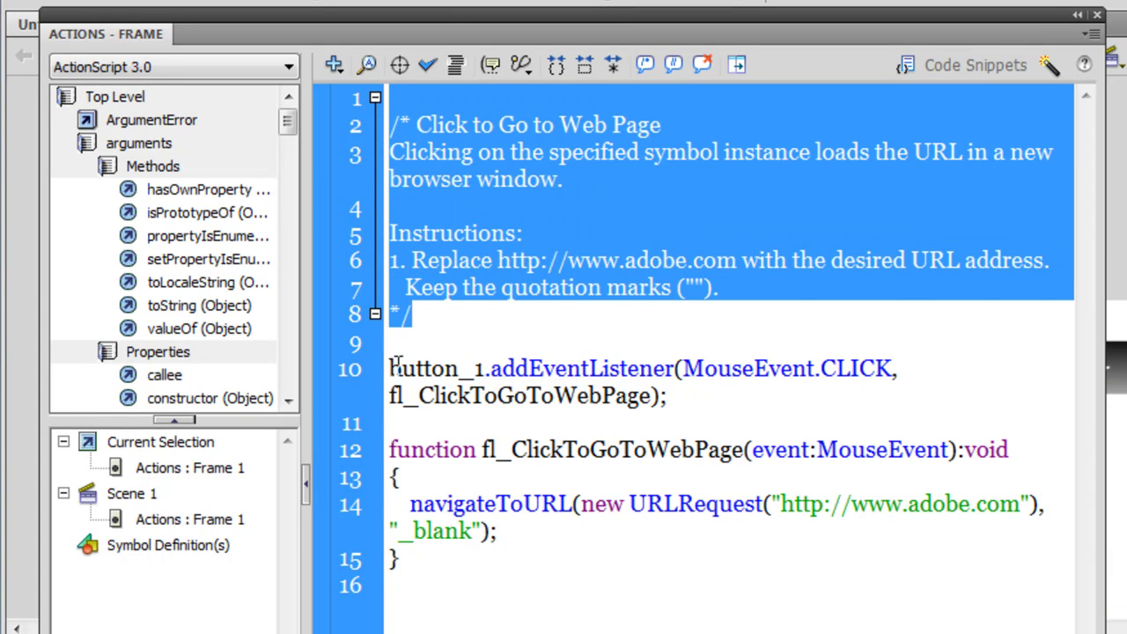
{"action": "left_click_drag", "start_coordinate": [393, 366], "coordinate": [658, 578]}
{"action": "left_click", "coordinate": [658, 578]}
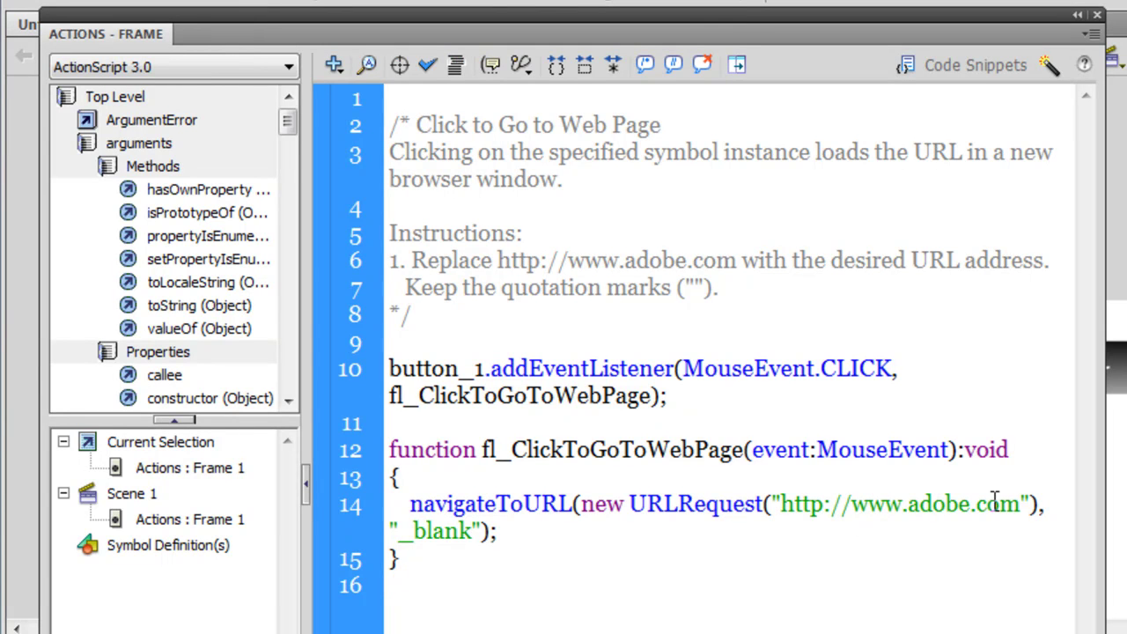
{"action": "double_click", "coordinate": [452, 532]}
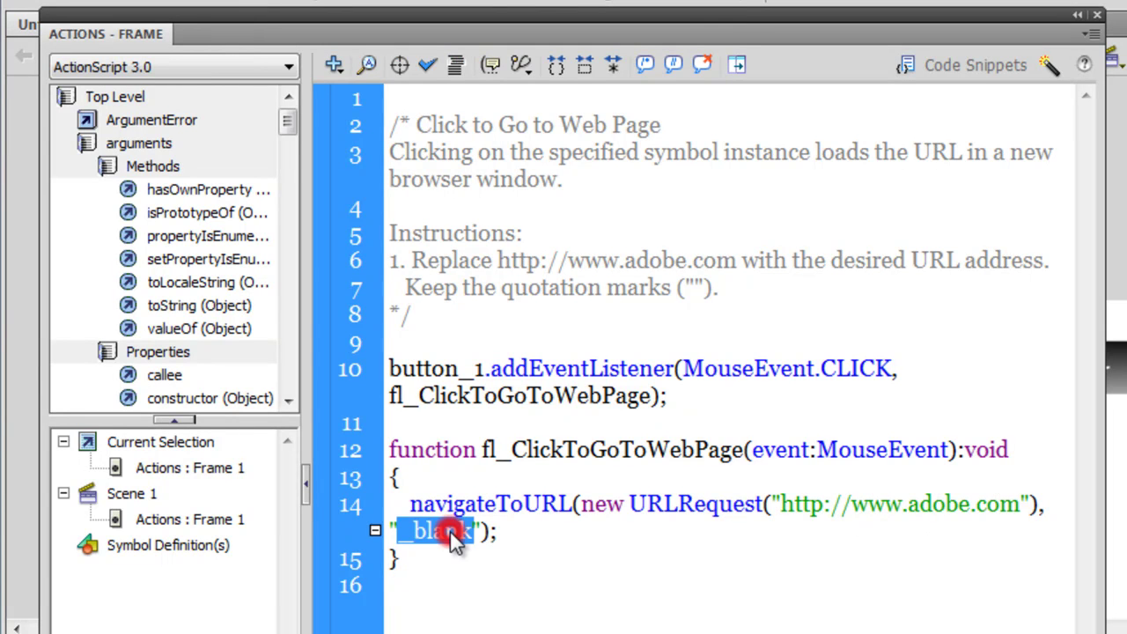
{"action": "left_click", "coordinate": [466, 531]}
{"action": "double_click", "coordinate": [471, 531]}
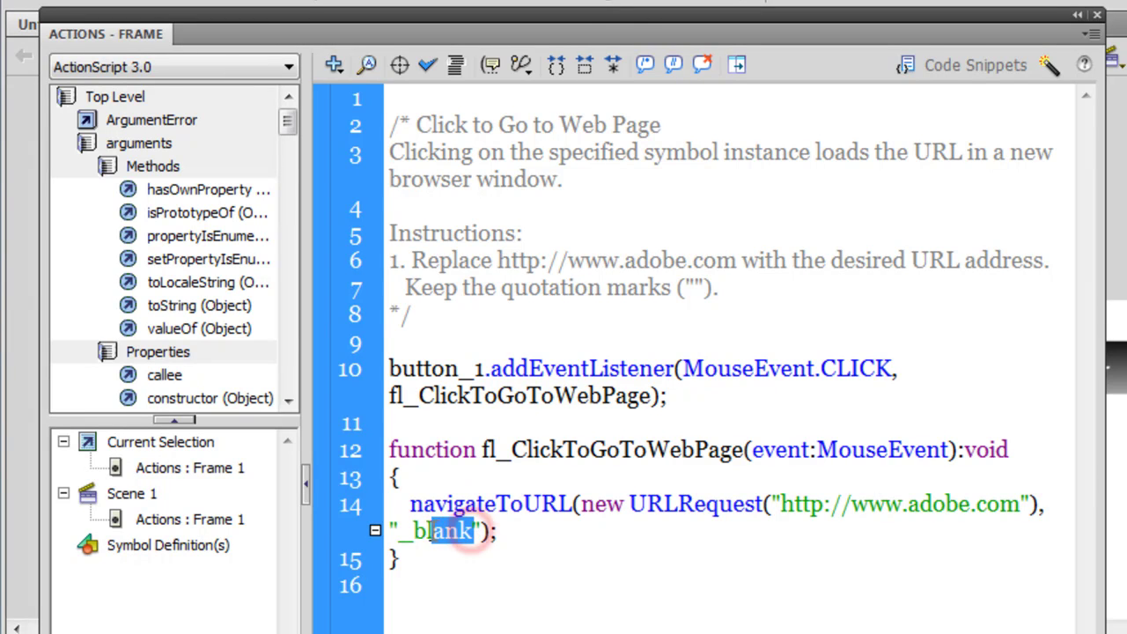
{"action": "type", "text": "self"}
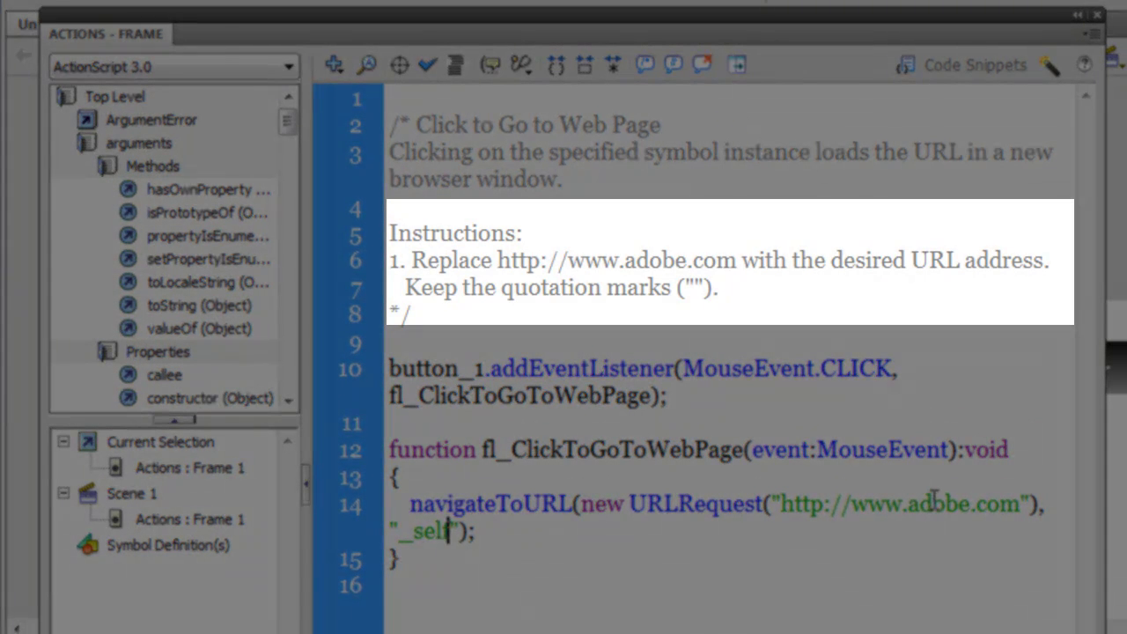
{"action": "double_click", "coordinate": [935, 503]}
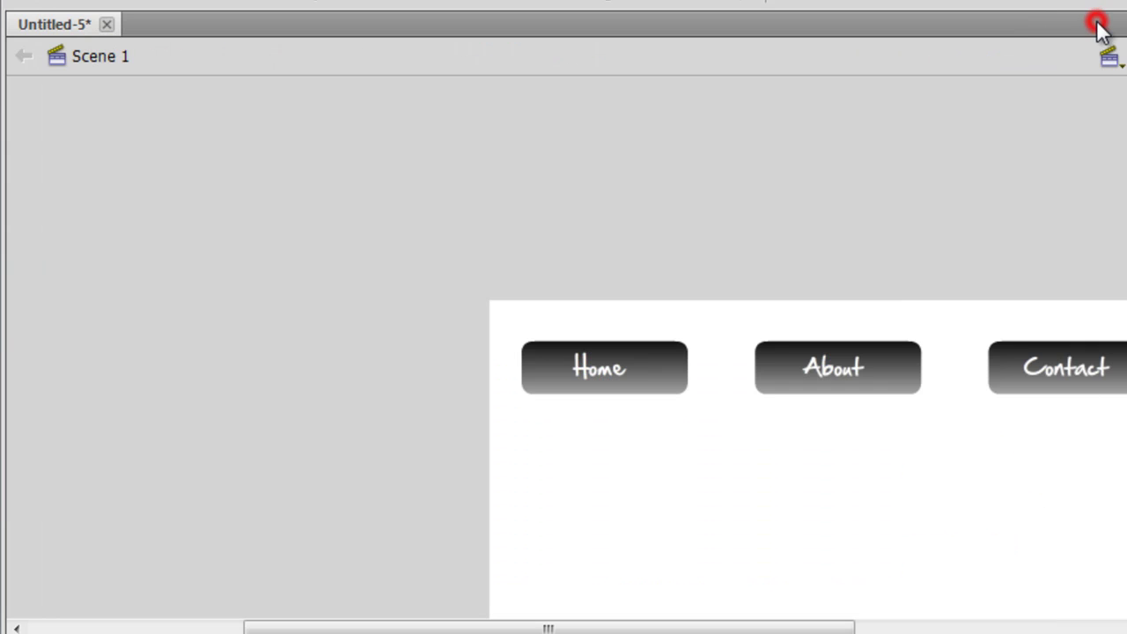
{"action": "left_click", "coordinate": [1096, 15]}
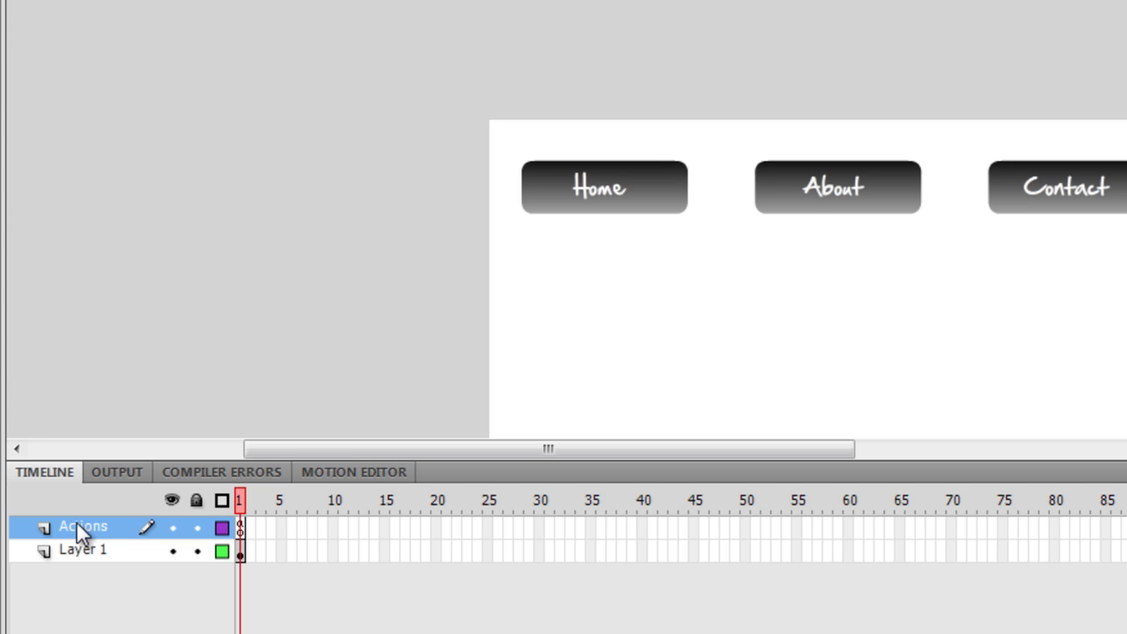
{"action": "right_click", "coordinate": [242, 528]}
{"action": "left_click", "coordinate": [304, 511]}
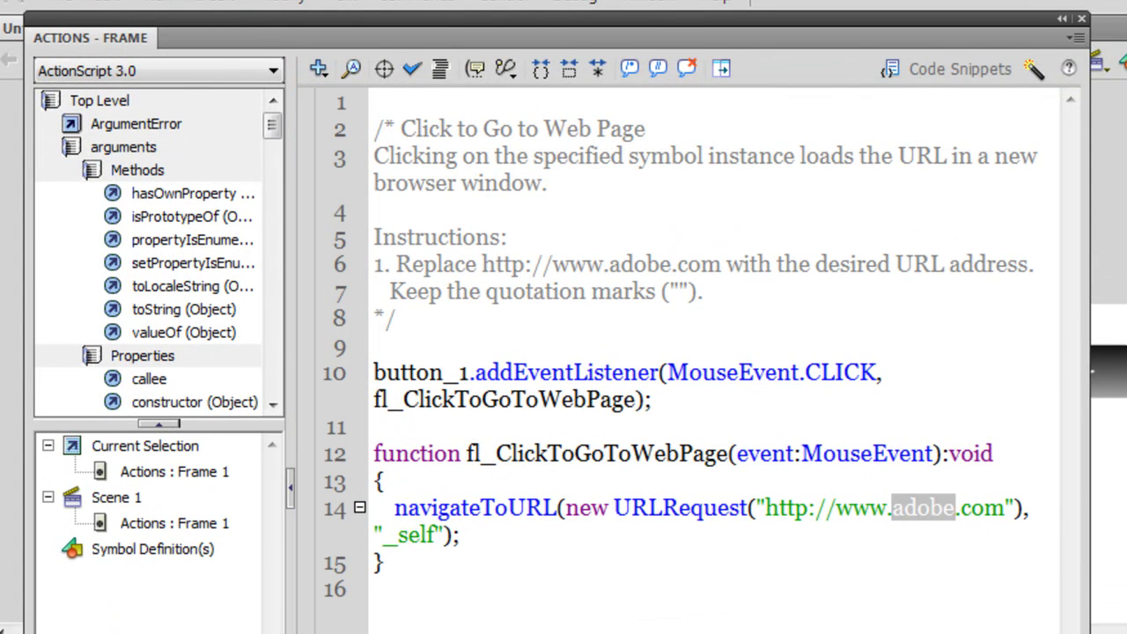
{"action": "key", "text": "ctrl+Return"}
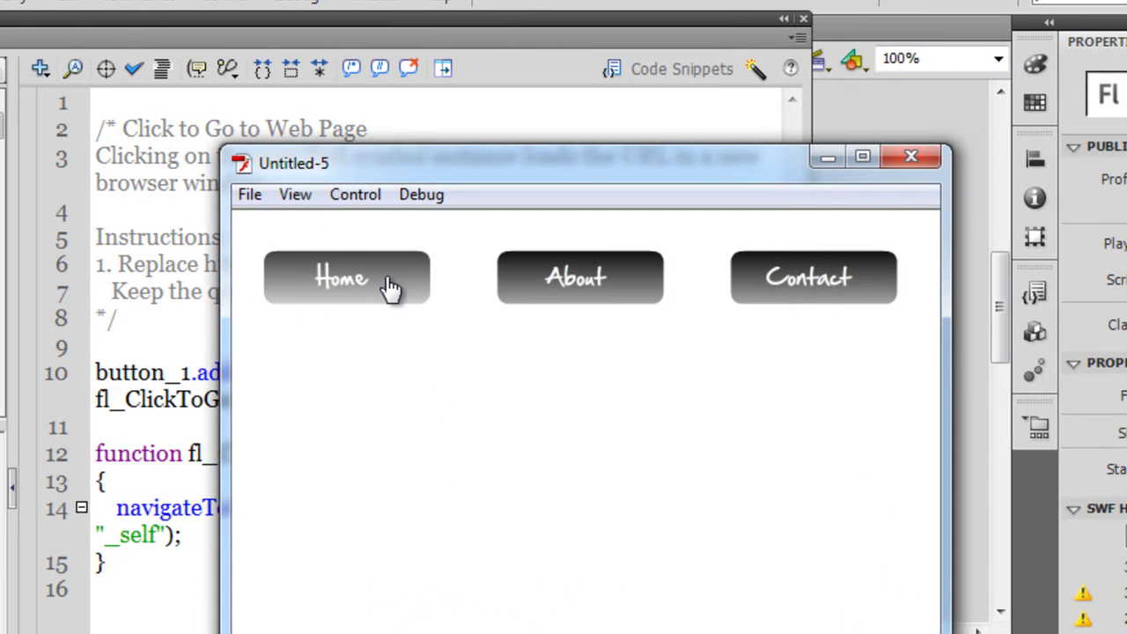
{"action": "left_click", "coordinate": [390, 284]}
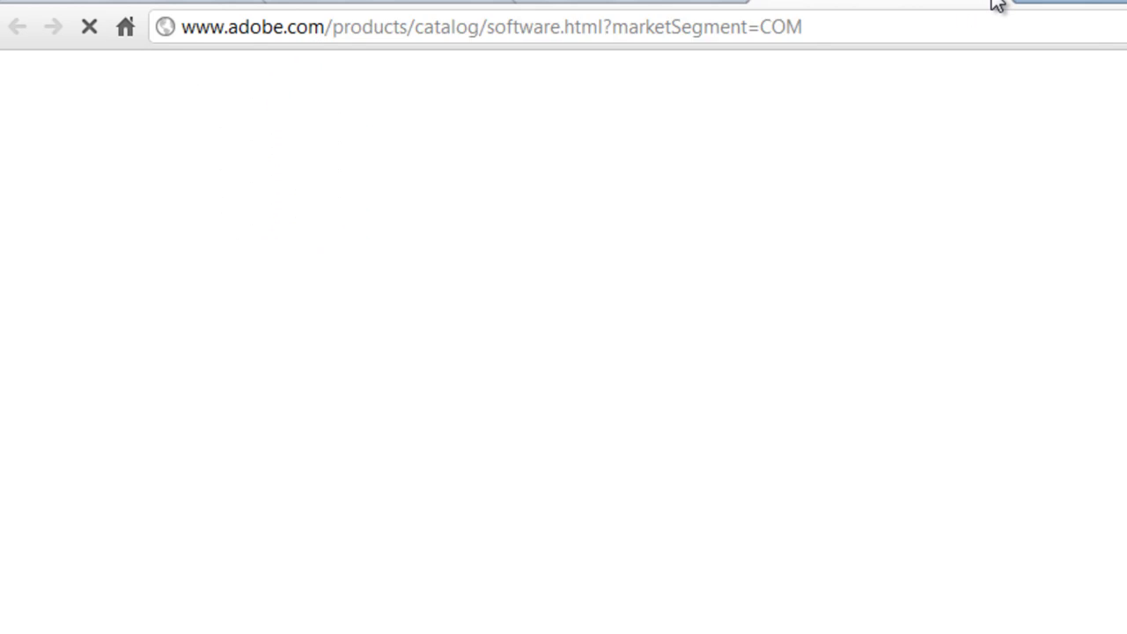
{"action": "left_click", "coordinate": [993, 6]}
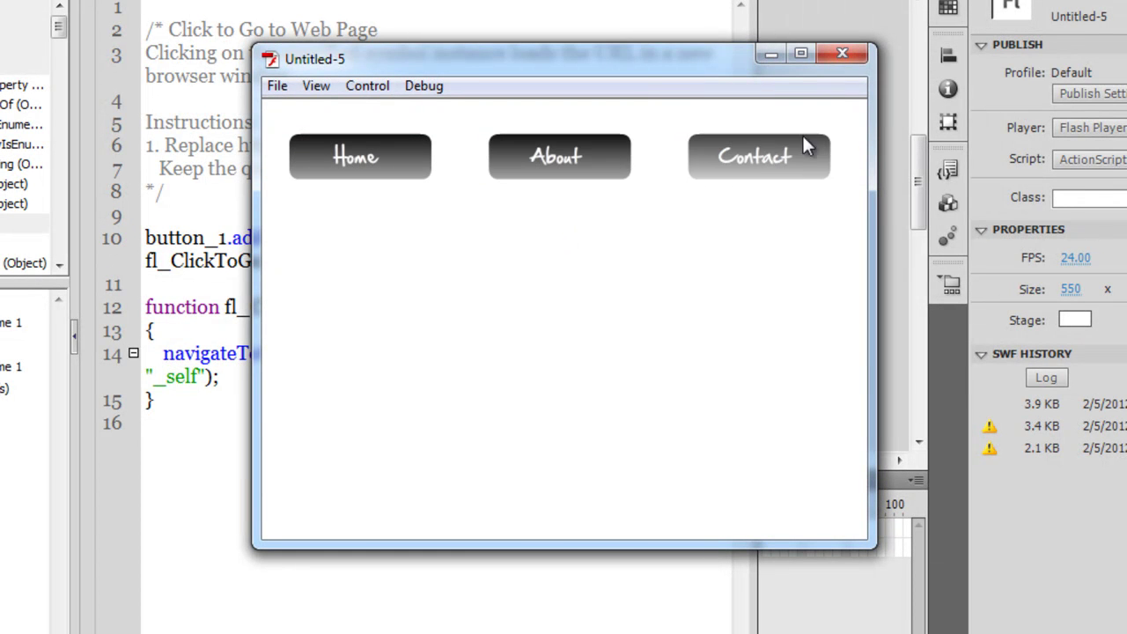
- Close the test movie and code editor, then apply Click to Go to Web Page to About as button_2
{"action": "left_click", "coordinate": [858, 56]}
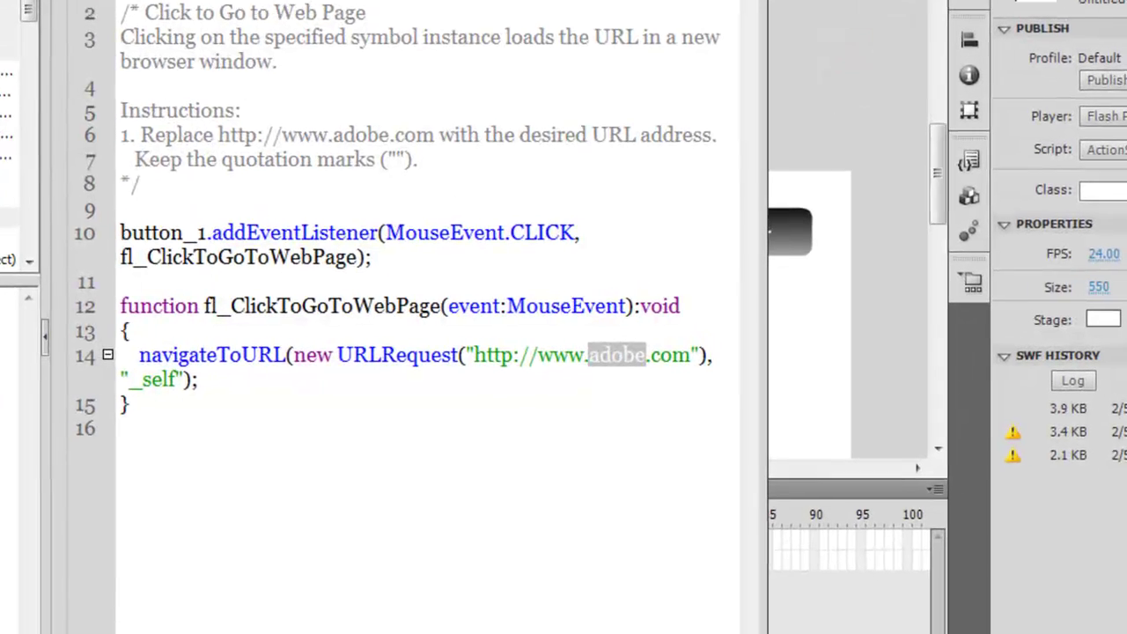
{"action": "key", "text": "F9"}
{"action": "left_click", "coordinate": [556, 227]}
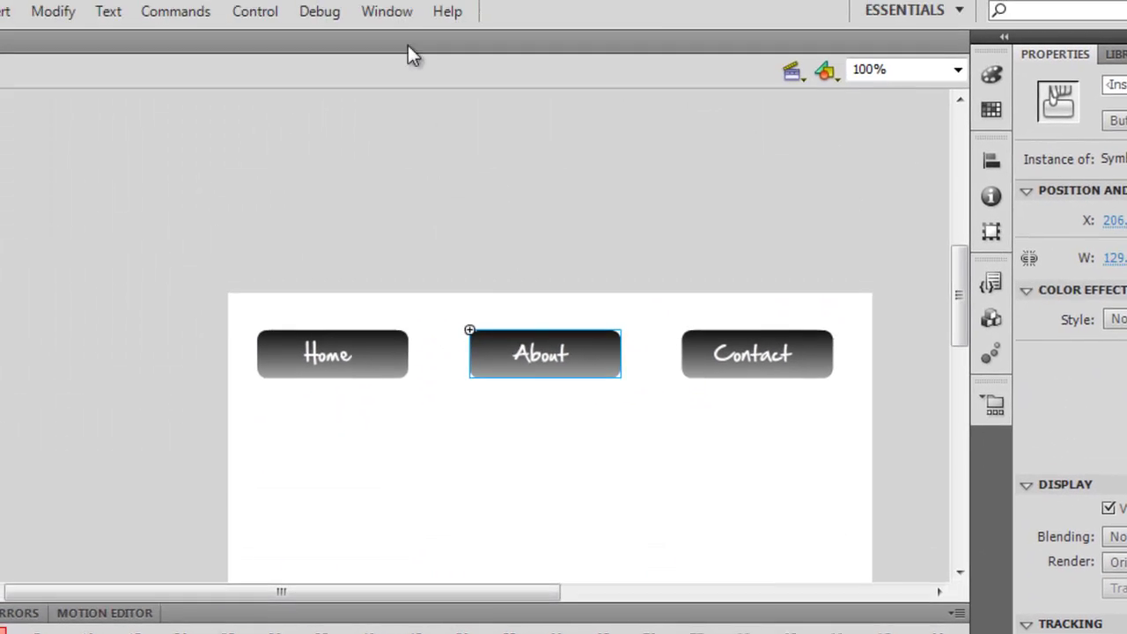
{"action": "left_click", "coordinate": [390, 22]}
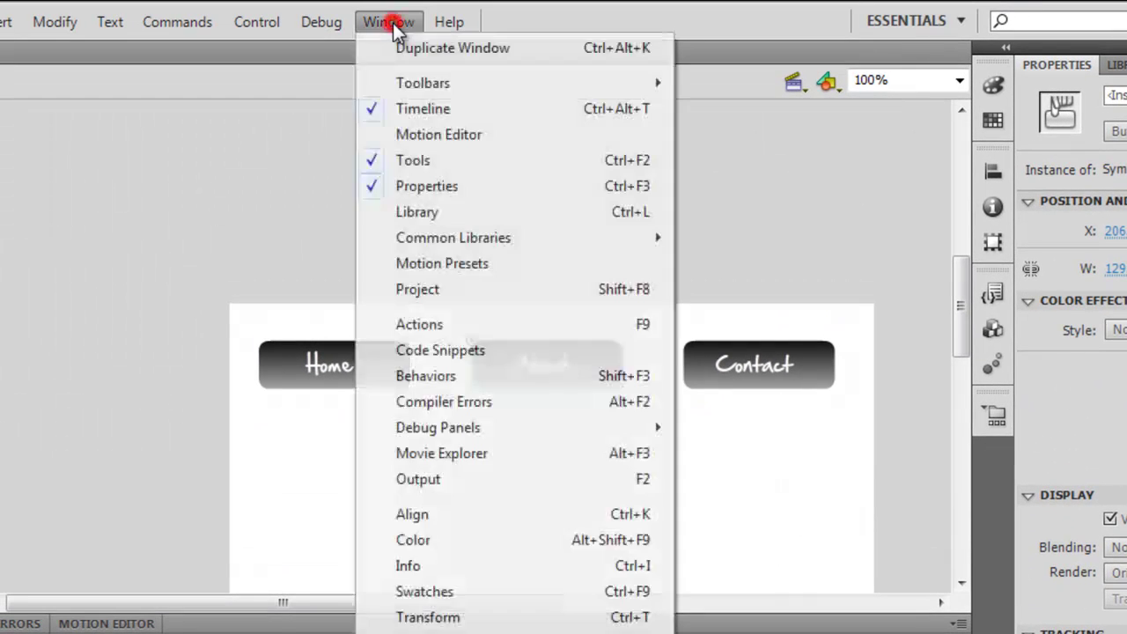
{"action": "left_click", "coordinate": [498, 349]}
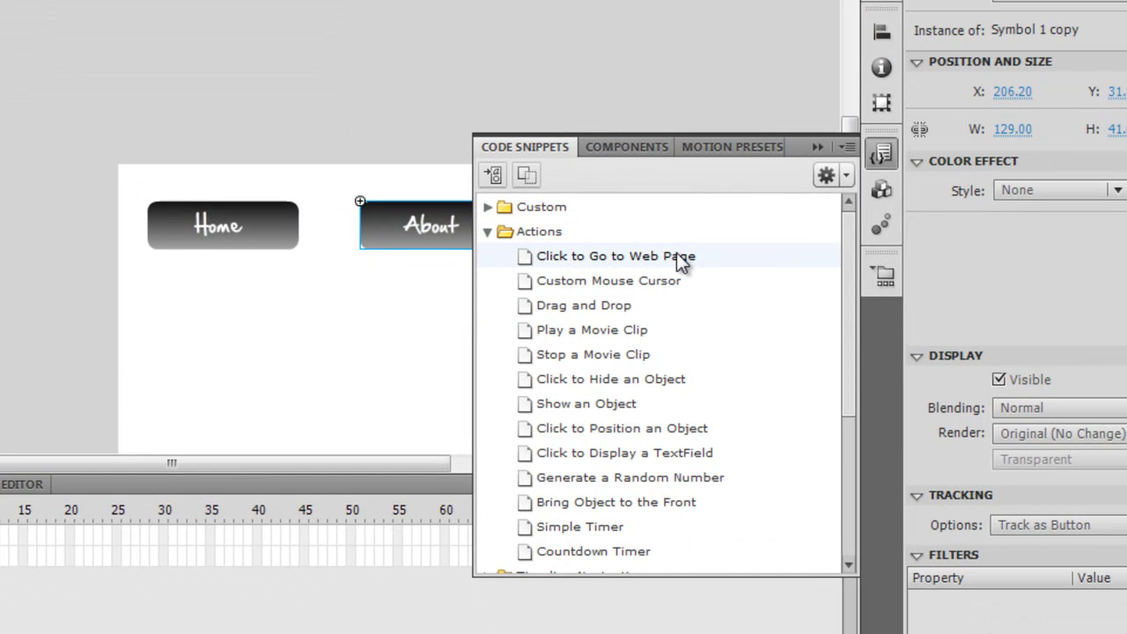
{"action": "double_click", "coordinate": [678, 258]}
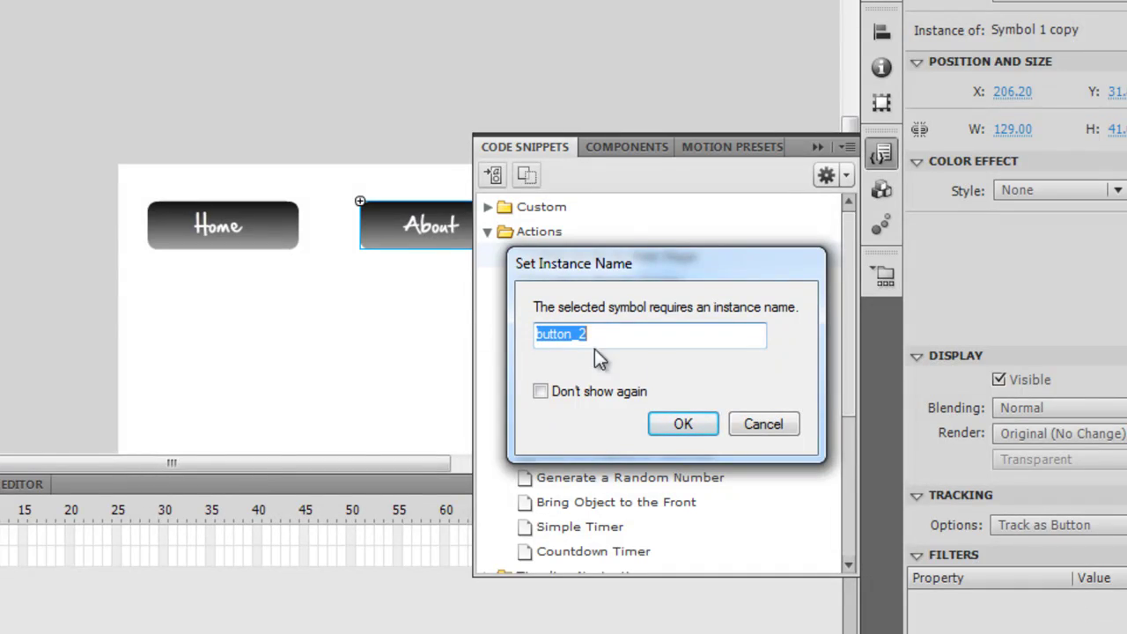
{"action": "left_click", "coordinate": [693, 424]}
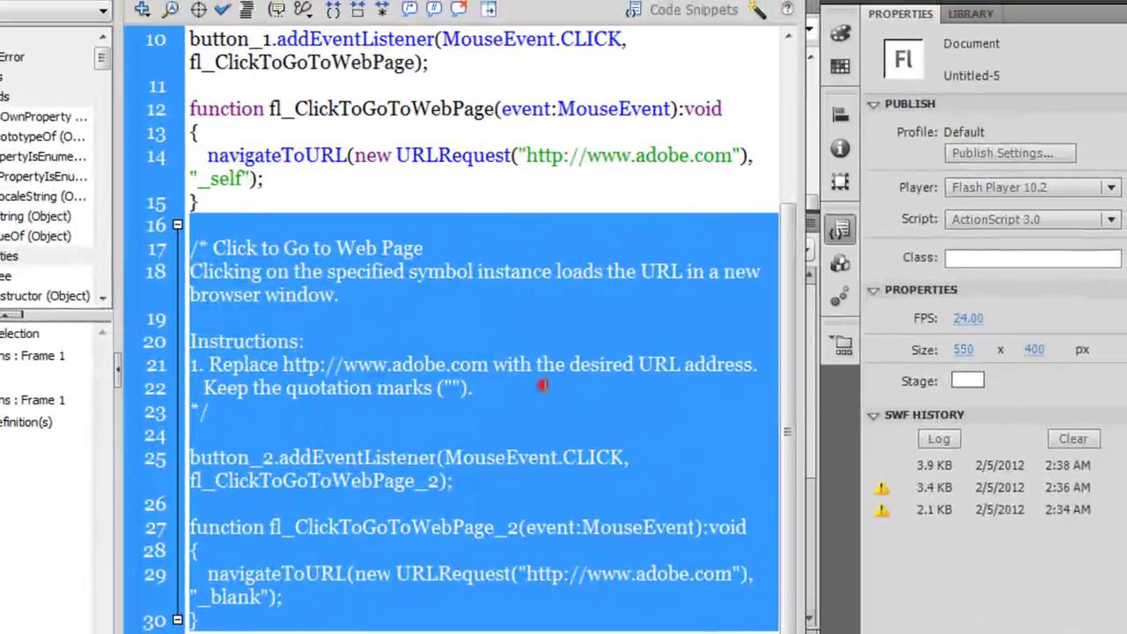
- Change the About link's window target on line 29 from "_blank" to "_self"
{"action": "left_click", "coordinate": [544, 384]}
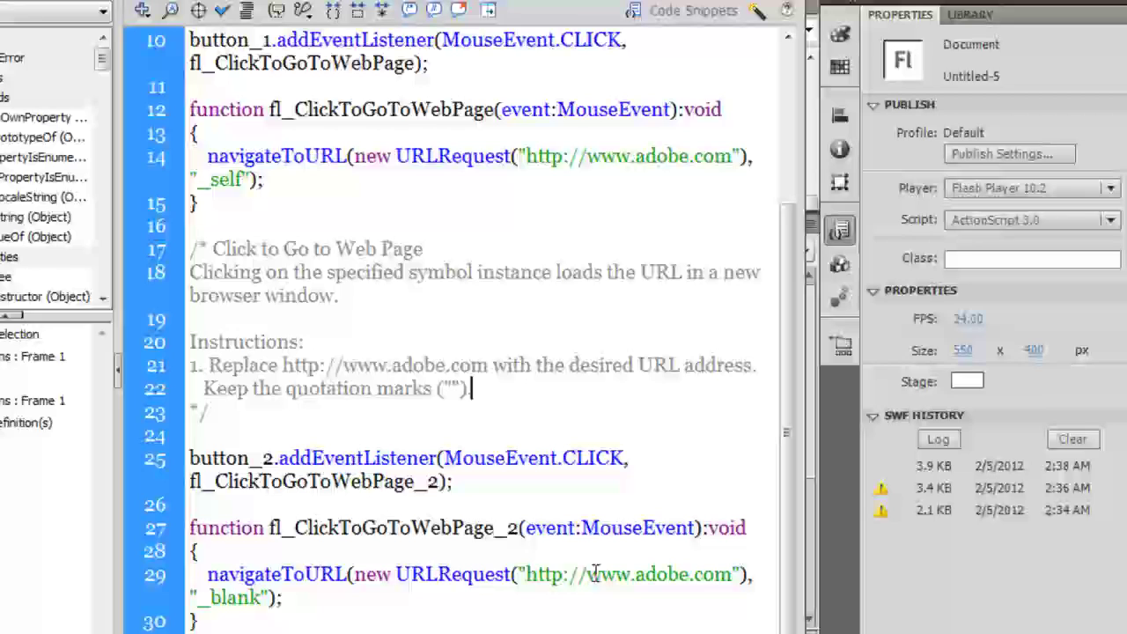
{"action": "left_click_drag", "start_coordinate": [536, 574], "coordinate": [708, 572]}
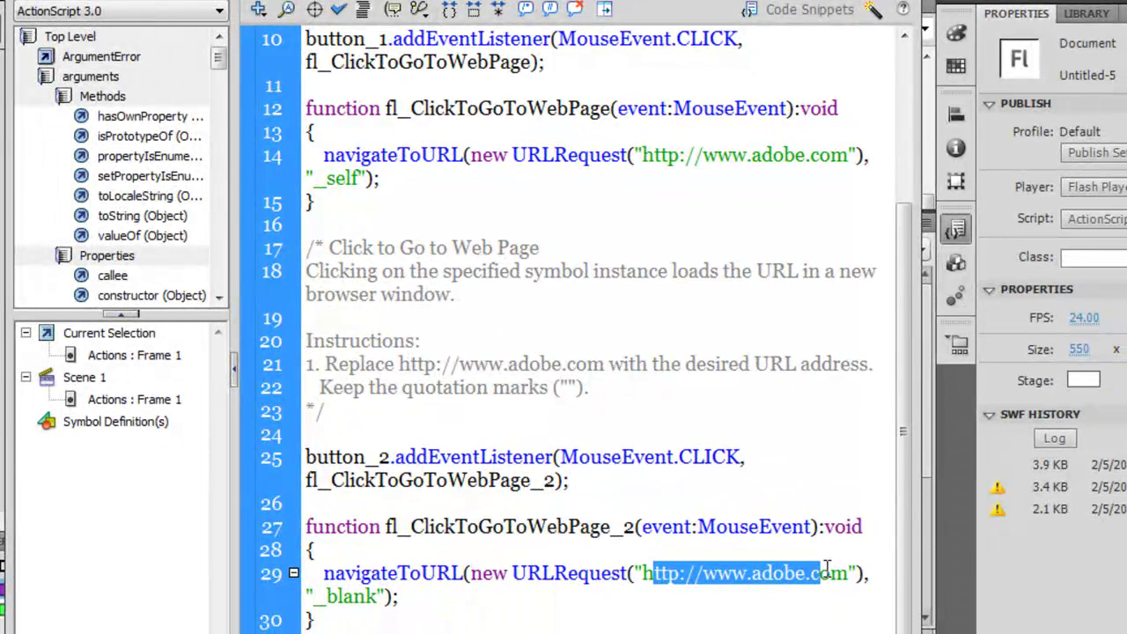
{"action": "double_click", "coordinate": [782, 573]}
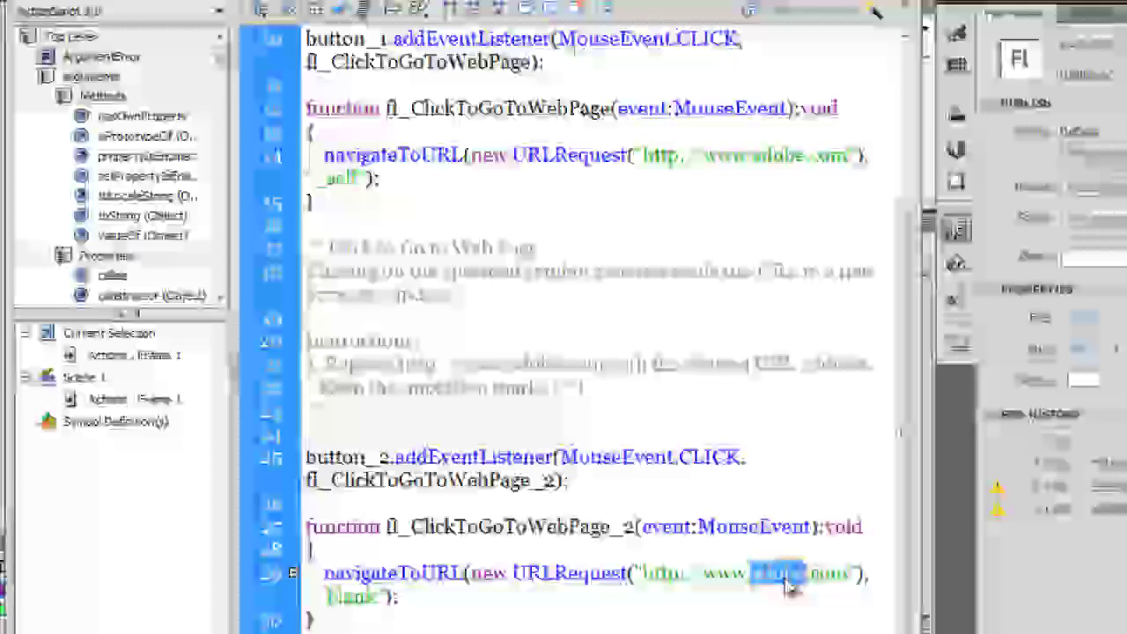
{"action": "double_click", "coordinate": [352, 597]}
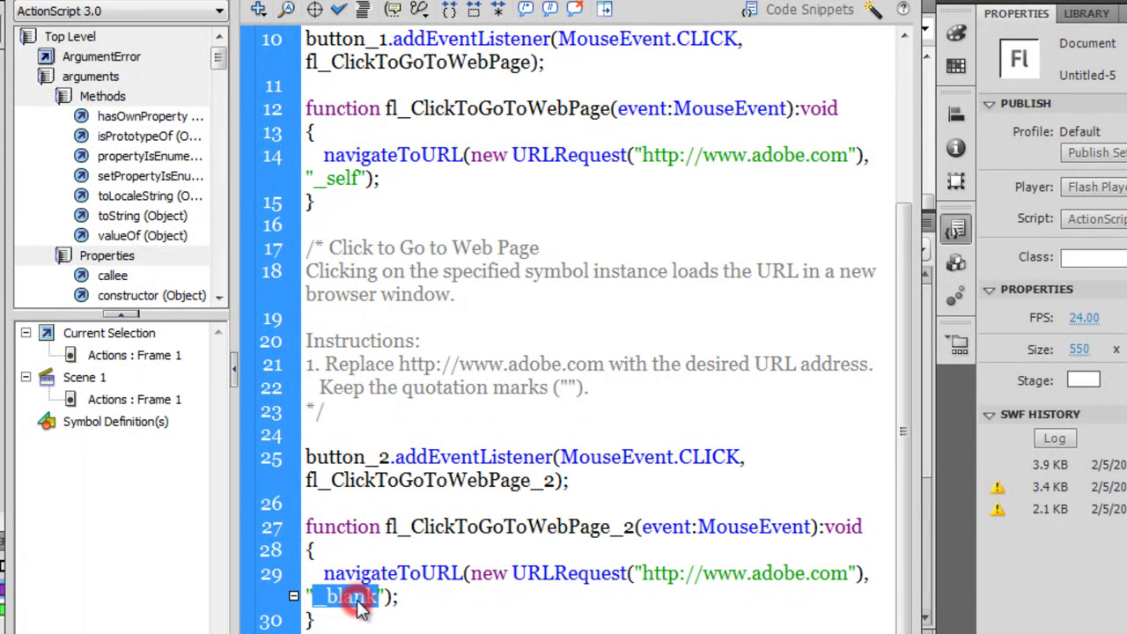
{"action": "left_click", "coordinate": [380, 598]}
{"action": "left_click_drag", "start_coordinate": [380, 599], "coordinate": [338, 595]}
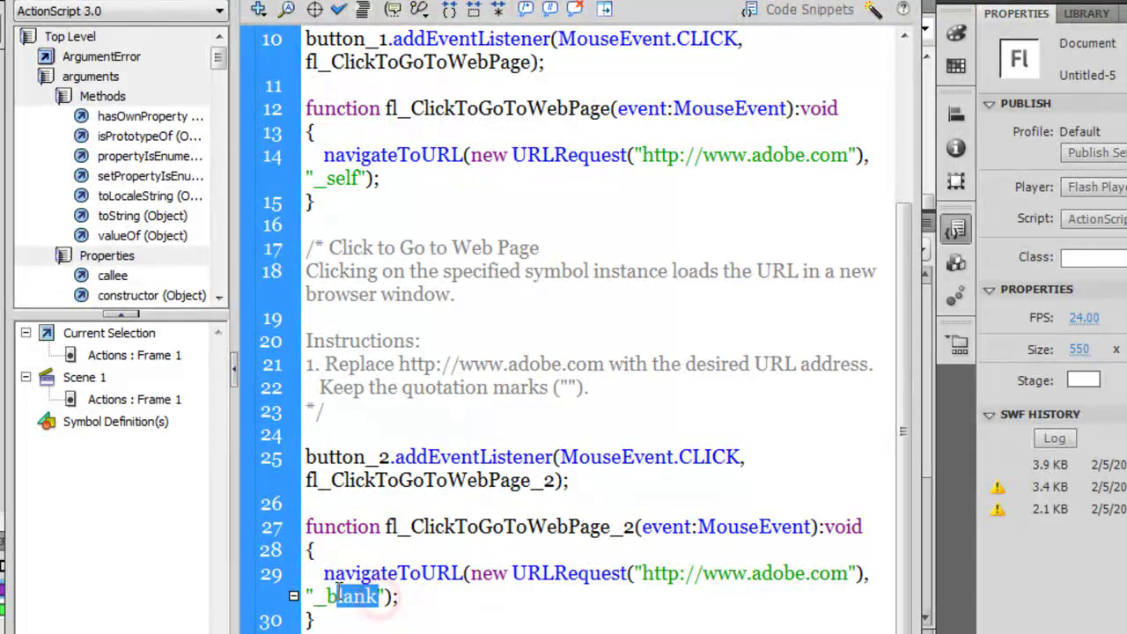
{"action": "type", "text": "self"}
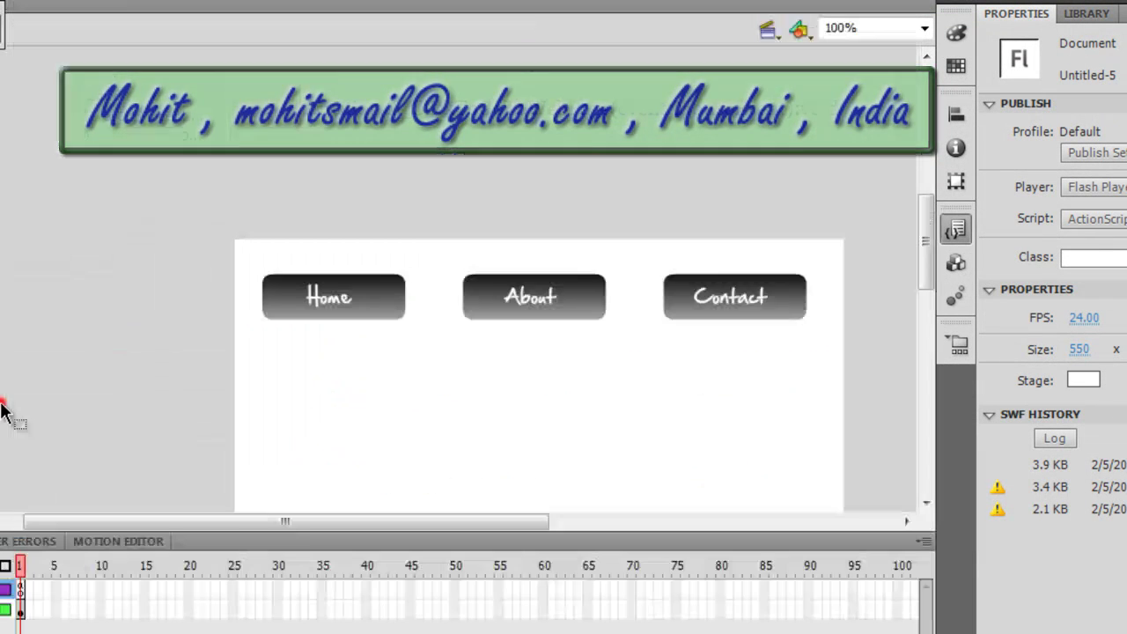
- Collapse the Actions panel to show the Home, About and Contact buttons on the Scene 1 stage
{"action": "left_click", "coordinate": [5, 410]}
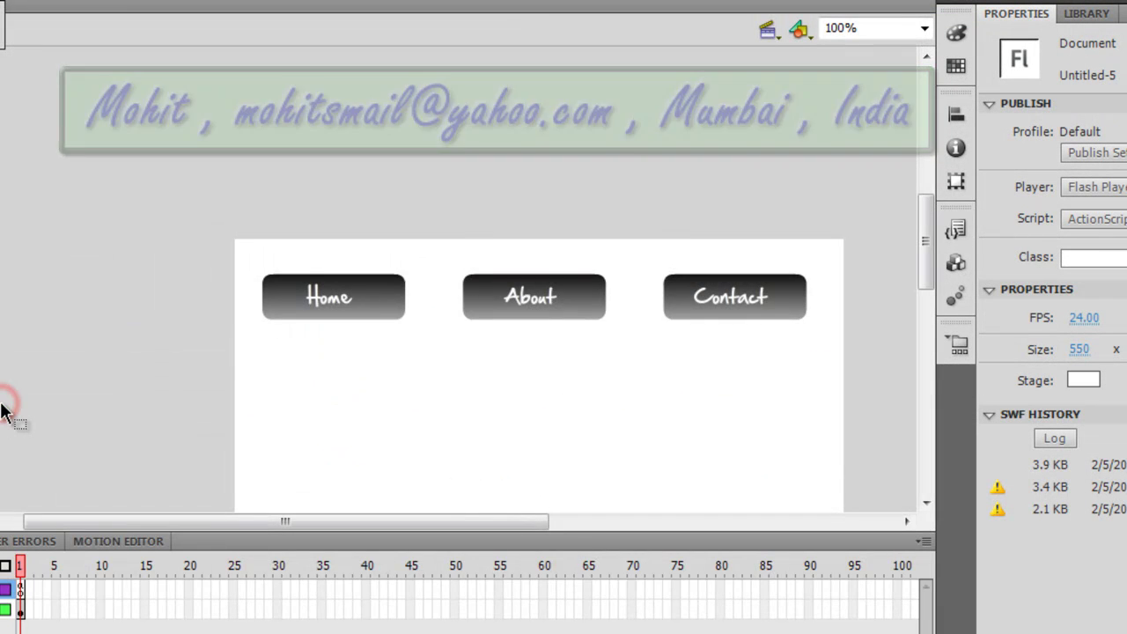